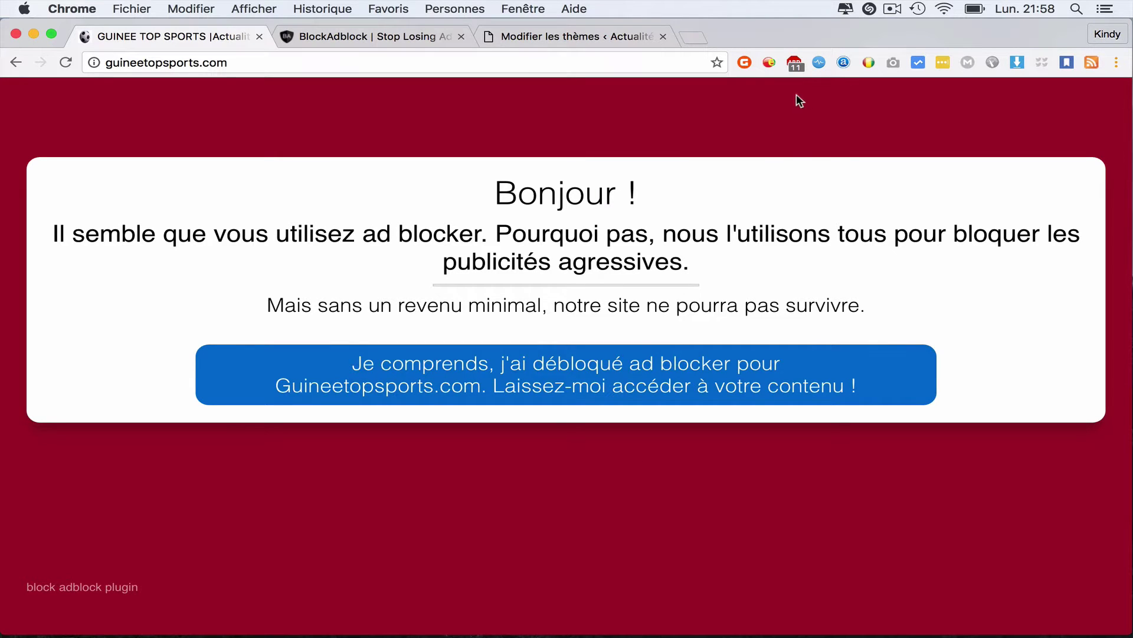
Disable Adblock Plus for guineetopsports.com and close the extension's popup
{"action": "left_click", "coordinate": [795, 69]}
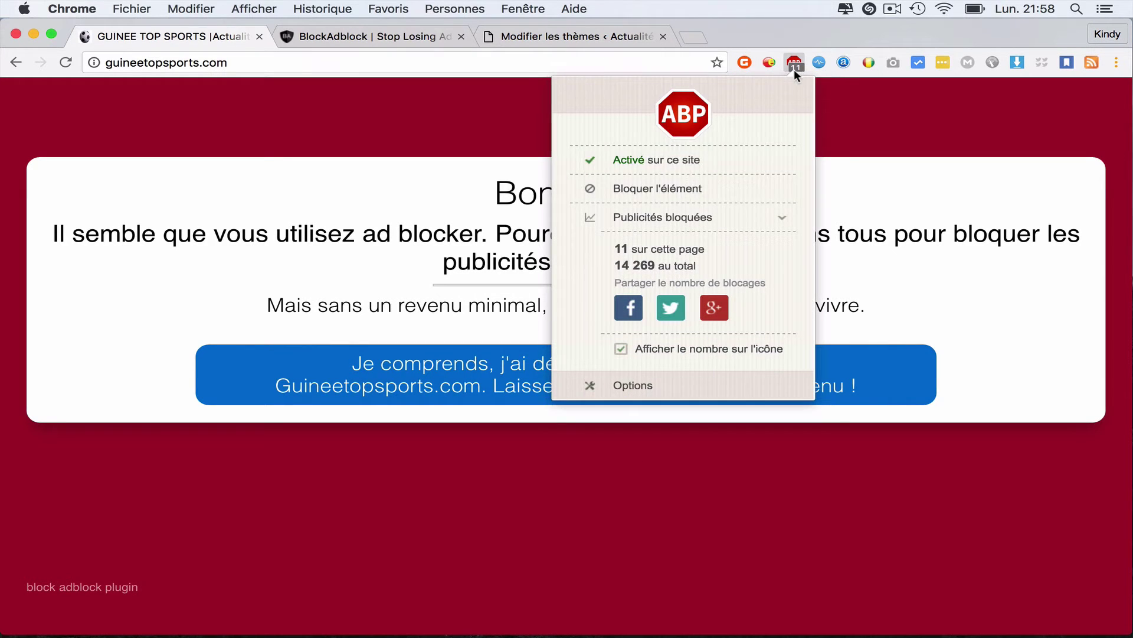
{"action": "left_click", "coordinate": [656, 168]}
{"action": "left_click", "coordinate": [501, 353]}
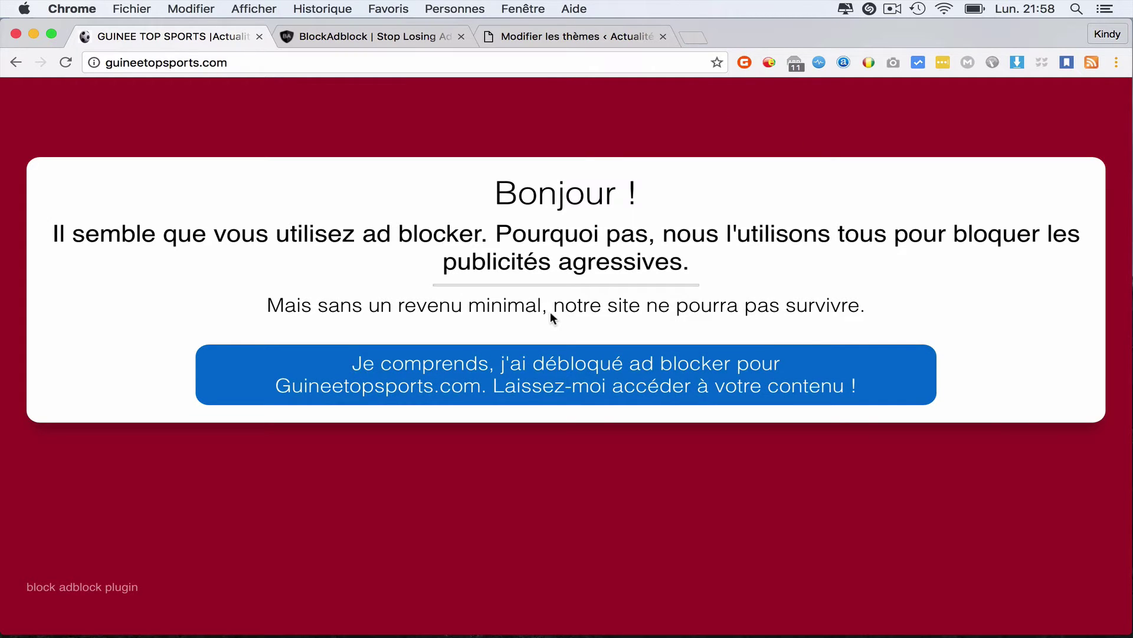
Load the guineetopsports.com home page in a new browser tab
{"action": "left_click", "coordinate": [692, 36]}
{"action": "type", "text": "gu"}
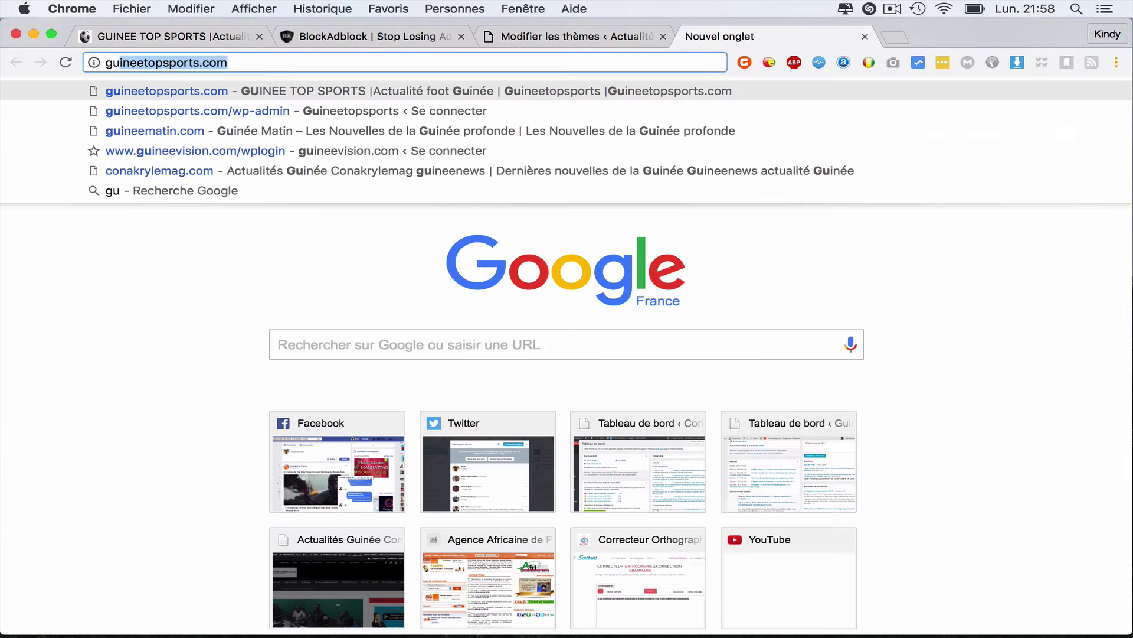
{"action": "type", "text": "in"}
{"action": "key", "text": "Return"}
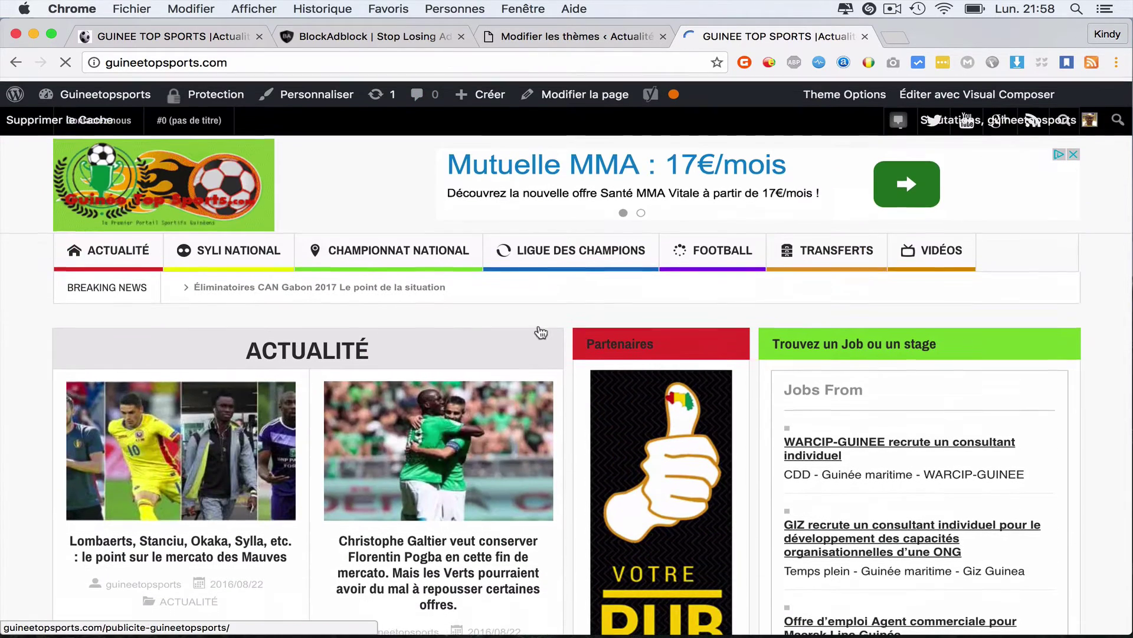
Examine the unblocked home page, including its ad banners, article lists and sidebar content
{"action": "scroll", "coordinate": [243, 397], "scroll_direction": "down", "scroll_amount": 5}
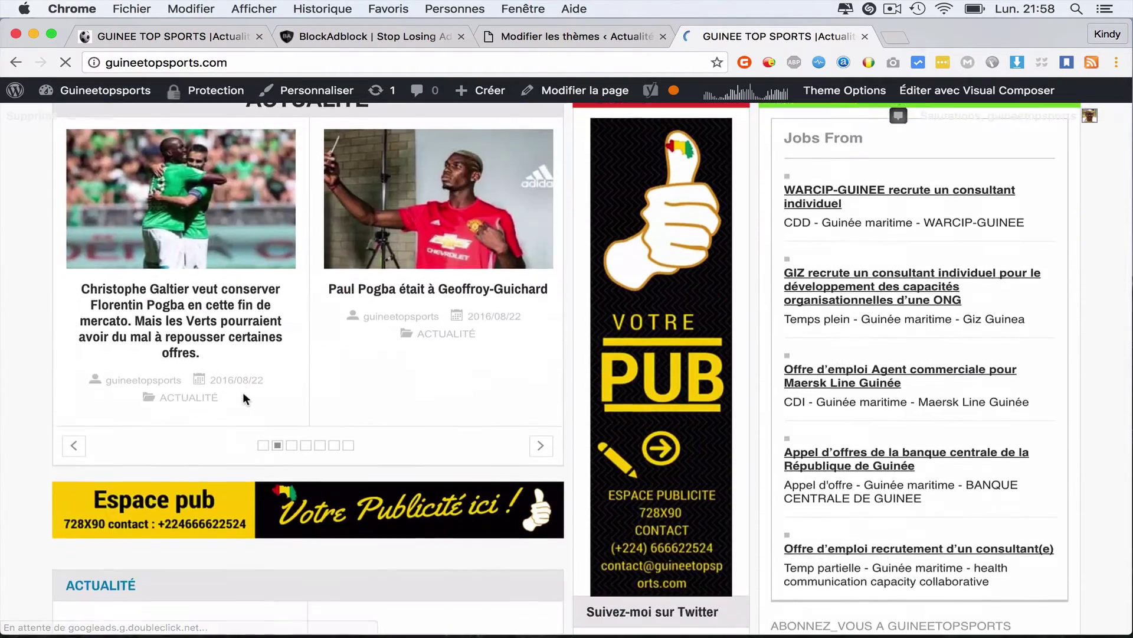
{"action": "scroll", "coordinate": [243, 396], "scroll_direction": "down", "scroll_amount": 1}
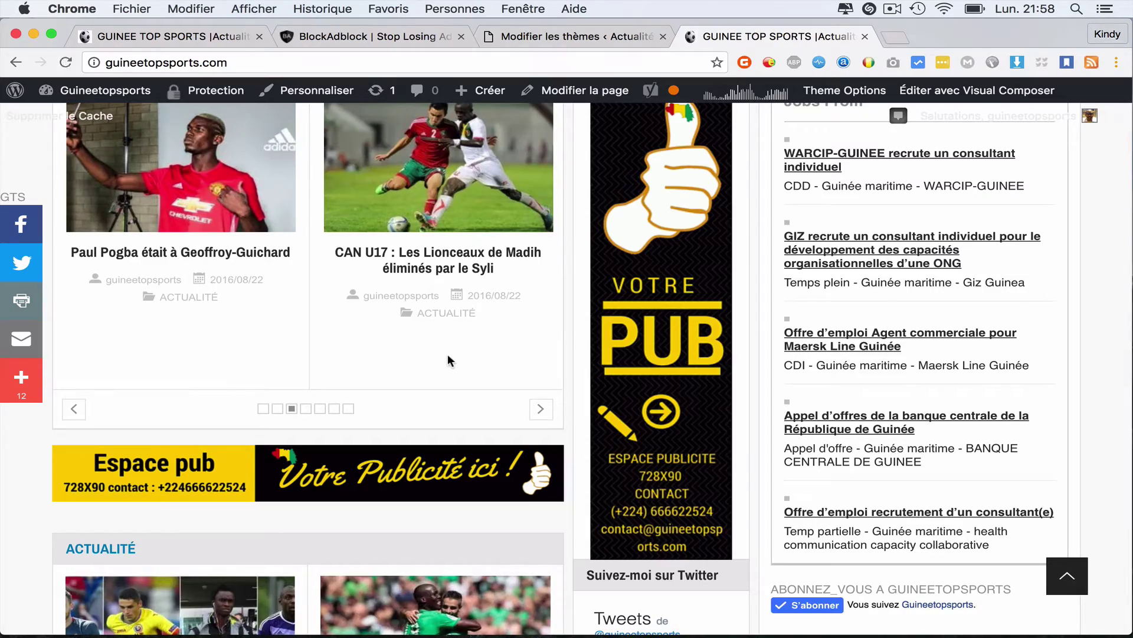
{"action": "scroll", "coordinate": [448, 353], "scroll_direction": "down", "scroll_amount": 3}
{"action": "scroll", "coordinate": [448, 353], "scroll_direction": "up", "scroll_amount": 5}
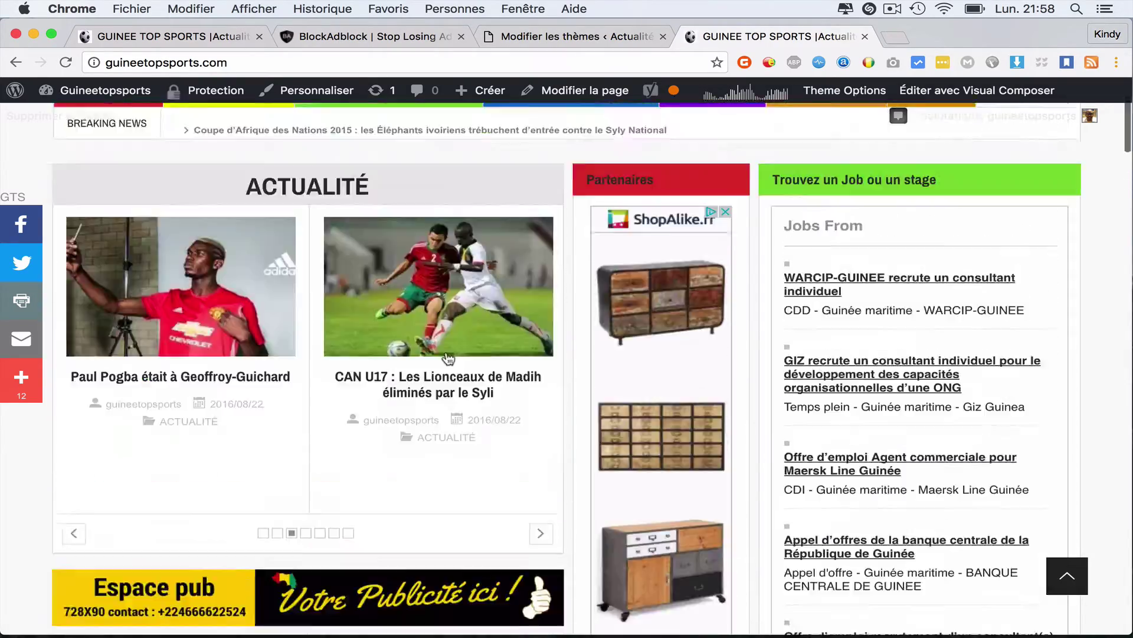
{"action": "scroll", "coordinate": [448, 353], "scroll_direction": "up", "scroll_amount": 3}
{"action": "scroll", "coordinate": [447, 353], "scroll_direction": "down", "scroll_amount": 12}
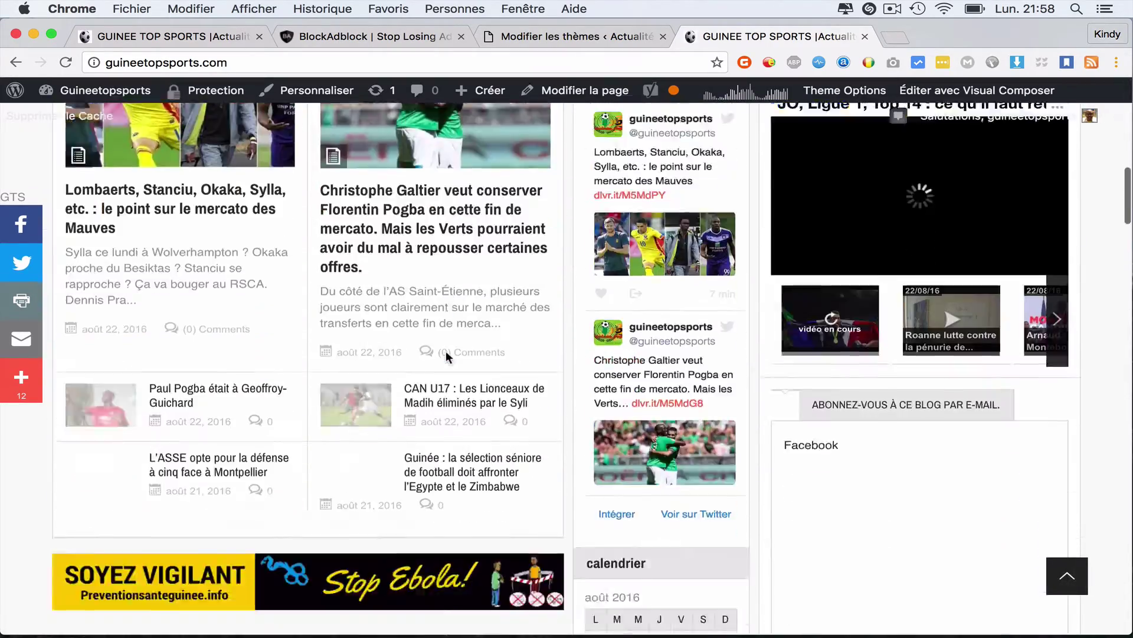
{"action": "scroll", "coordinate": [446, 354], "scroll_direction": "down", "scroll_amount": 15}
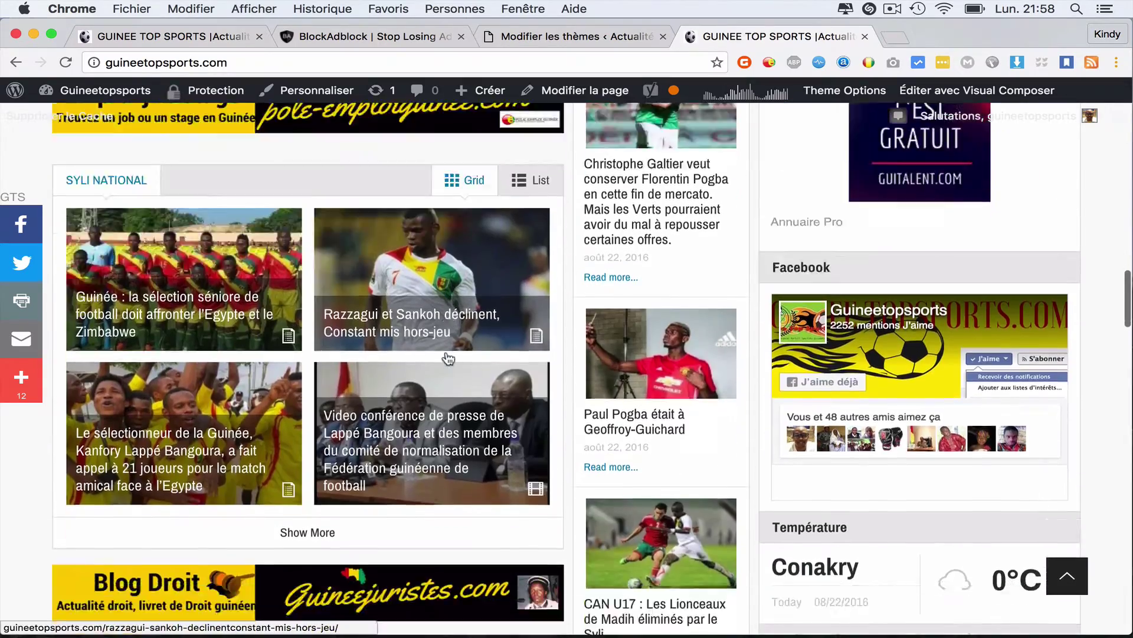
{"action": "scroll", "coordinate": [449, 358], "scroll_direction": "up", "scroll_amount": 15}
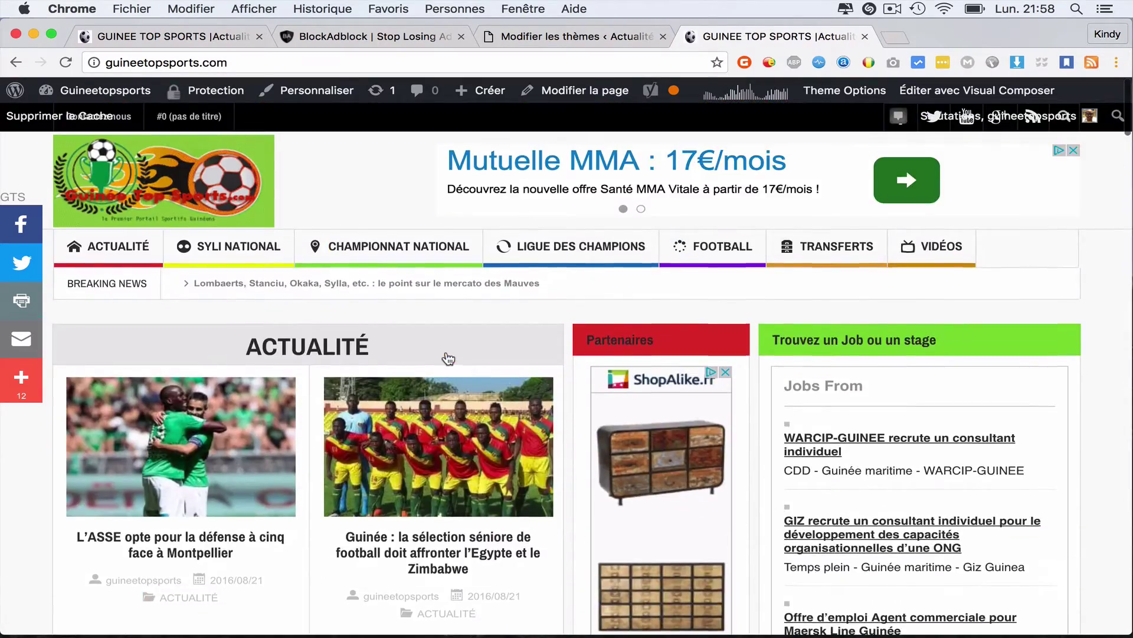
{"action": "scroll", "coordinate": [448, 358], "scroll_direction": "down", "scroll_amount": 4}
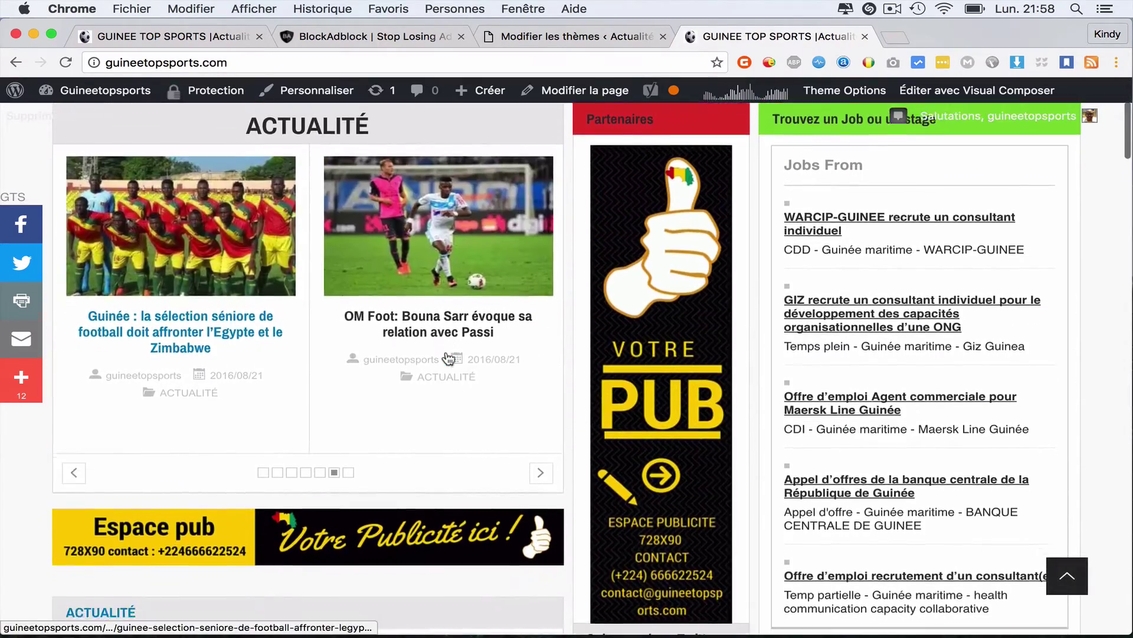
Open the article on Guinée's senior football team facing Egypte and Zimbabwe and examine the ads on its page
{"action": "left_click", "coordinate": [188, 328]}
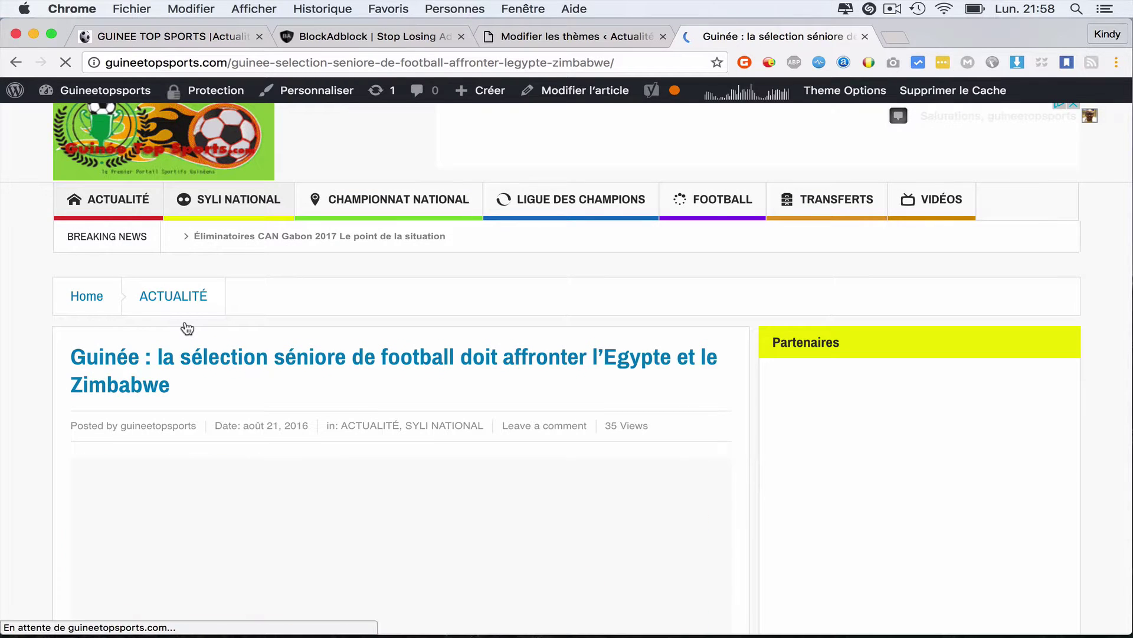
{"action": "scroll", "coordinate": [187, 328], "scroll_direction": "down", "scroll_amount": 2}
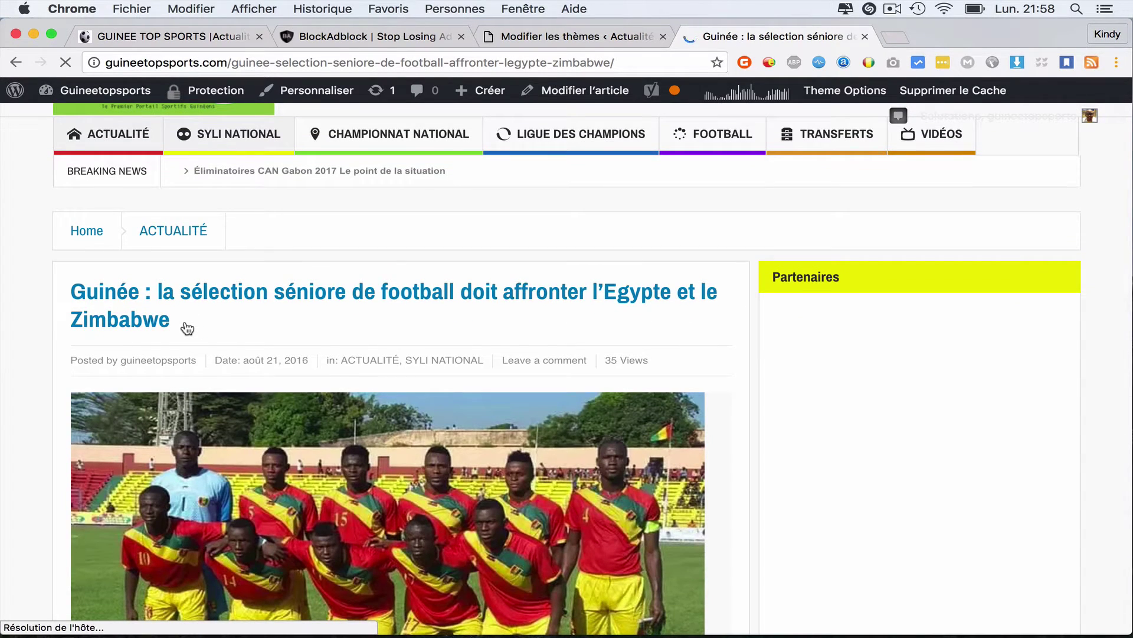
{"action": "scroll", "coordinate": [187, 328], "scroll_direction": "down", "scroll_amount": 5}
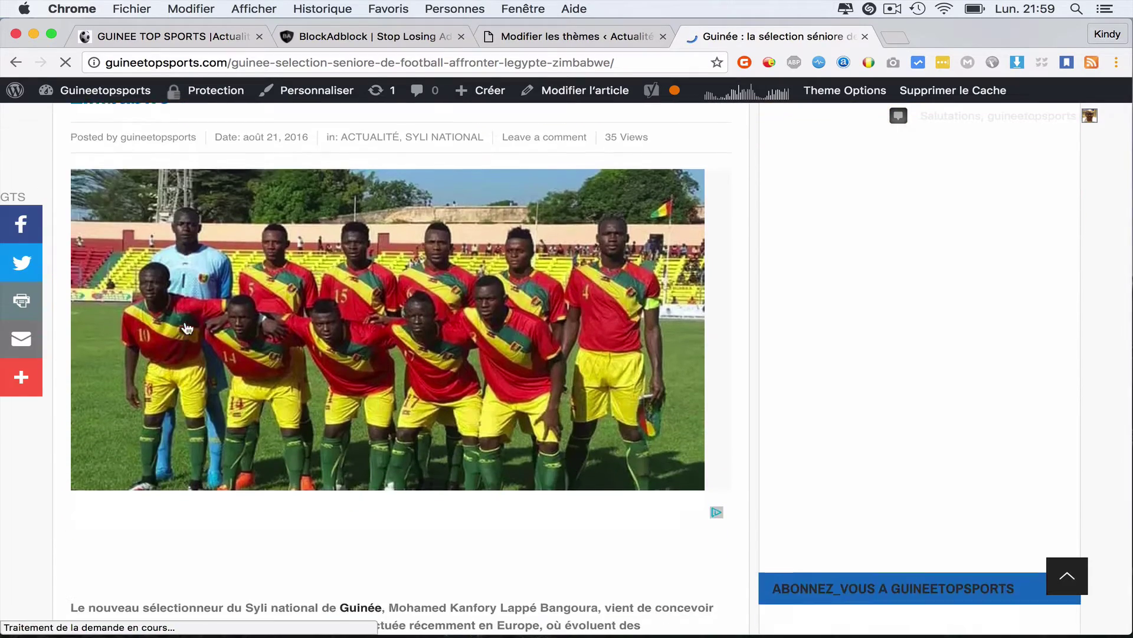
{"action": "scroll", "coordinate": [187, 328], "scroll_direction": "down", "scroll_amount": 4}
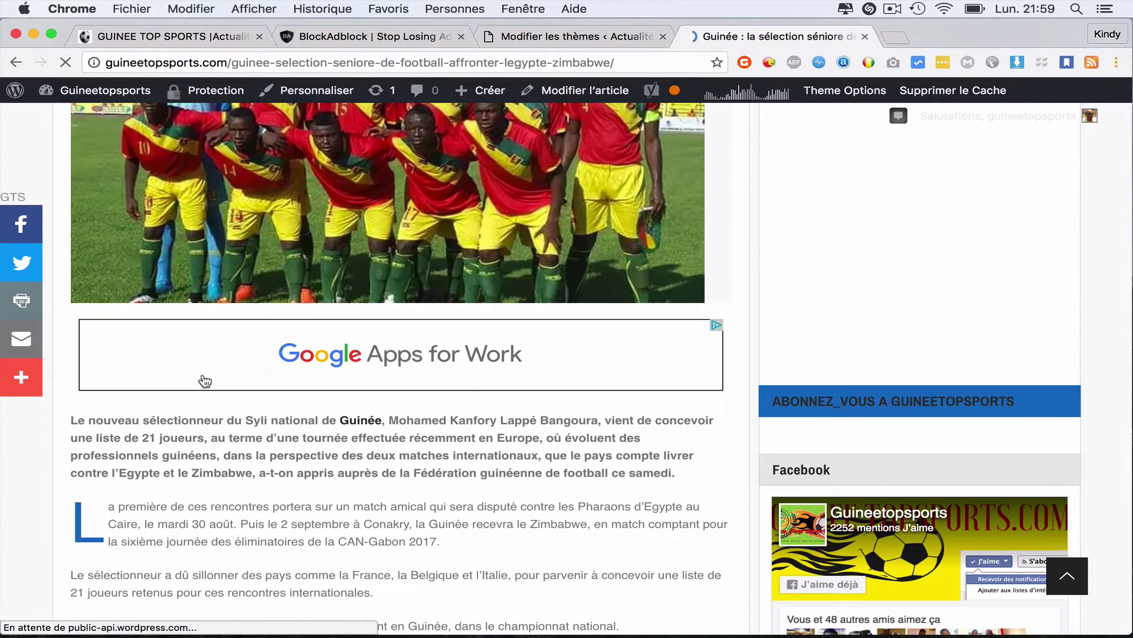
{"action": "scroll", "coordinate": [204, 378], "scroll_direction": "down", "scroll_amount": 8}
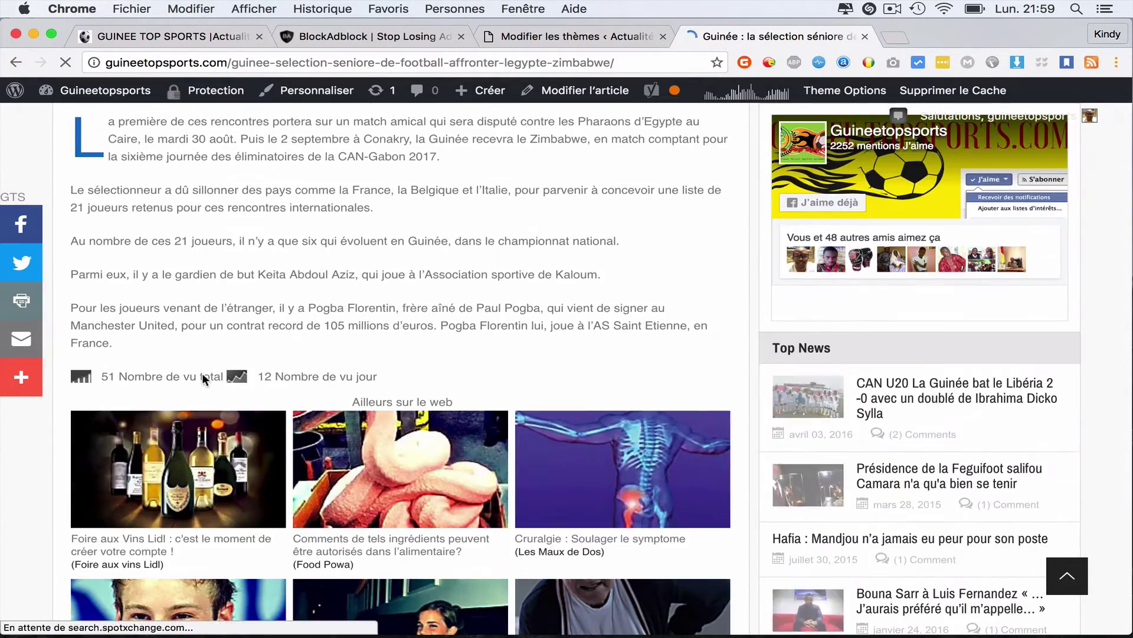
{"action": "scroll", "coordinate": [201, 373], "scroll_direction": "down", "scroll_amount": 6}
{"action": "scroll", "coordinate": [204, 379], "scroll_direction": "up", "scroll_amount": 20}
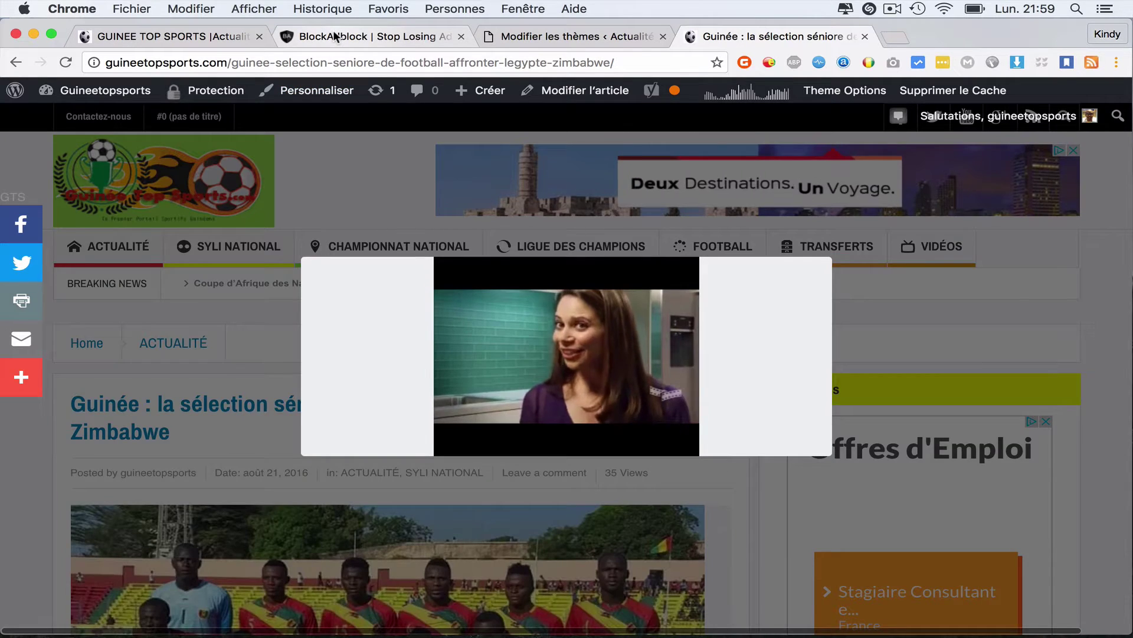
Switch to the BlockAdblock site, open its free basic script page and review the code snippet
{"action": "left_click", "coordinate": [334, 37]}
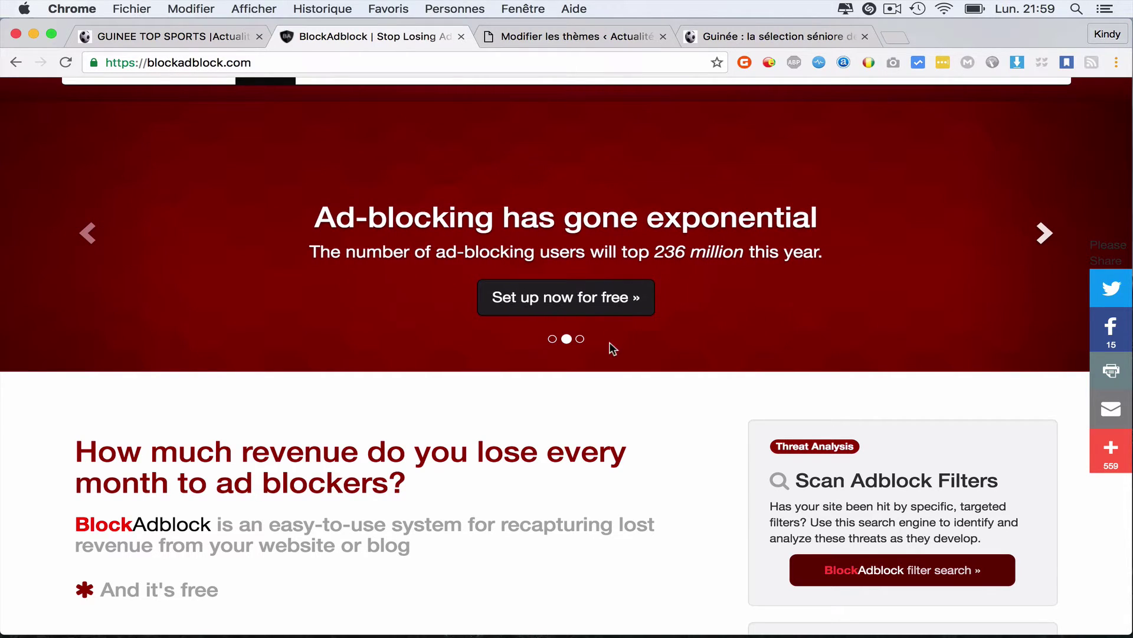
{"action": "scroll", "coordinate": [511, 477], "scroll_direction": "down", "scroll_amount": 3}
{"action": "scroll", "coordinate": [510, 478], "scroll_direction": "up", "scroll_amount": 4}
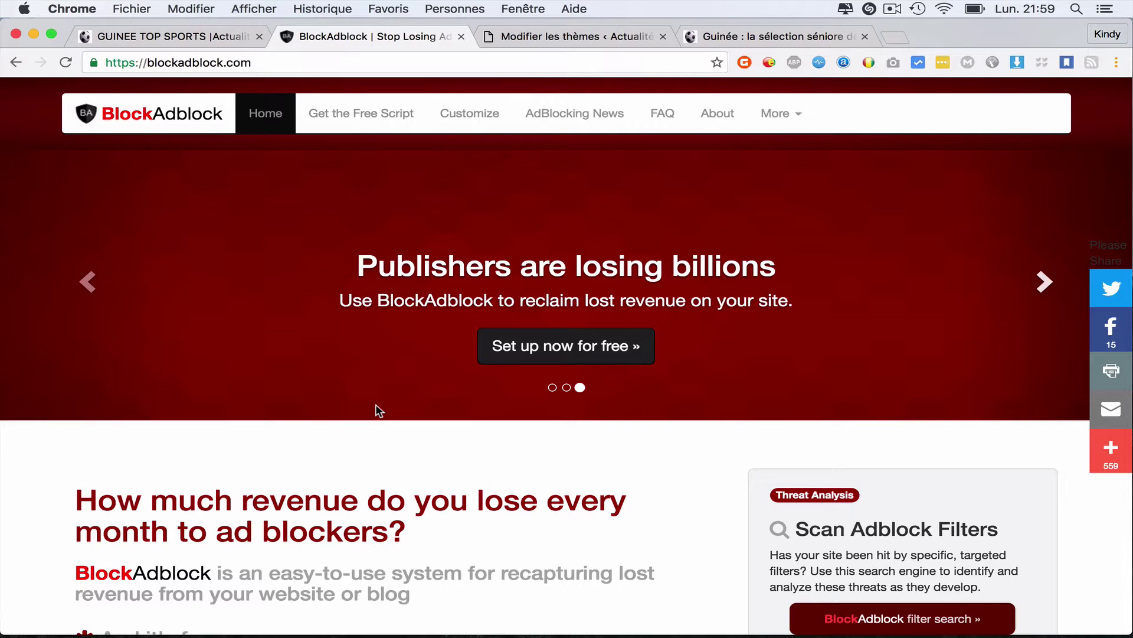
{"action": "left_click", "coordinate": [363, 124]}
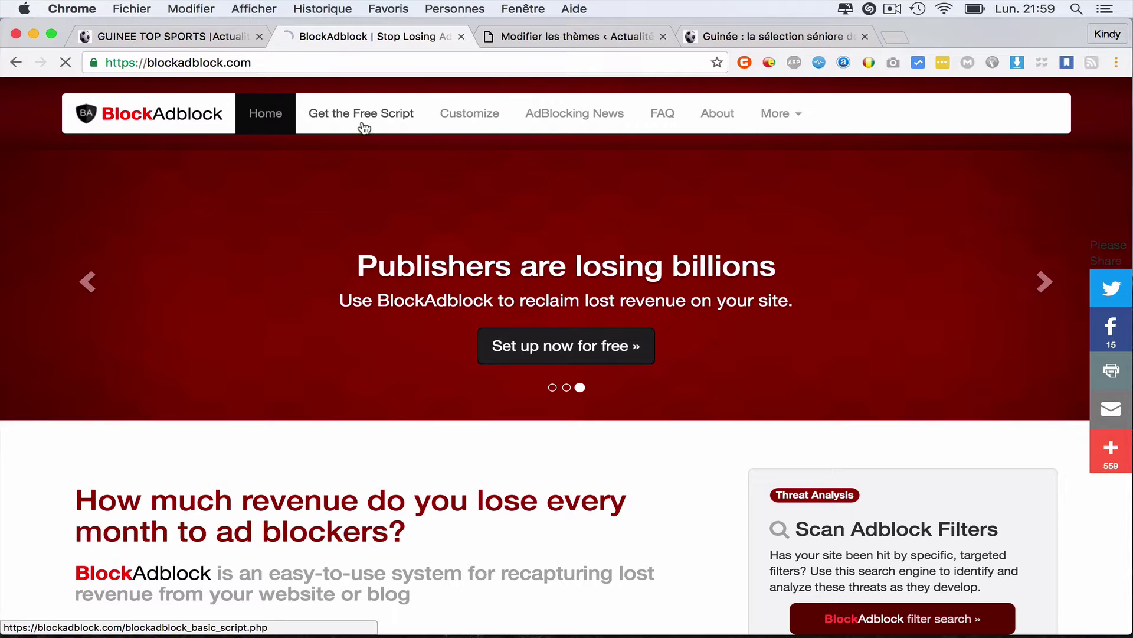
{"action": "scroll", "coordinate": [369, 202], "scroll_direction": "down", "scroll_amount": 3}
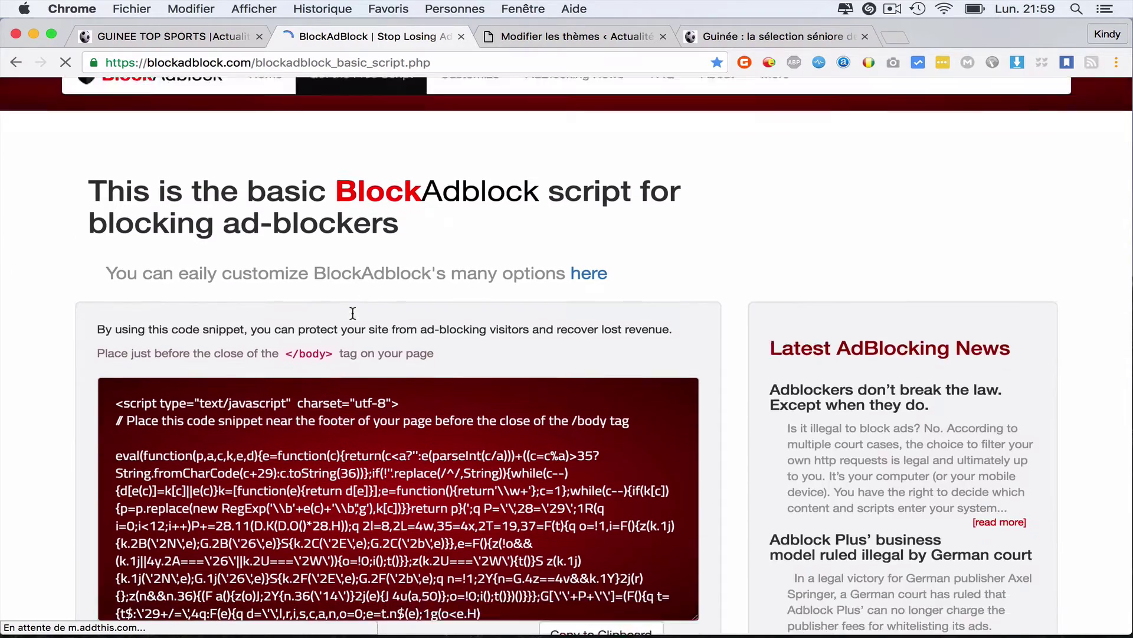
{"action": "scroll", "coordinate": [863, 281], "scroll_direction": "down", "scroll_amount": 5}
{"action": "scroll", "coordinate": [411, 282], "scroll_direction": "down", "scroll_amount": 3}
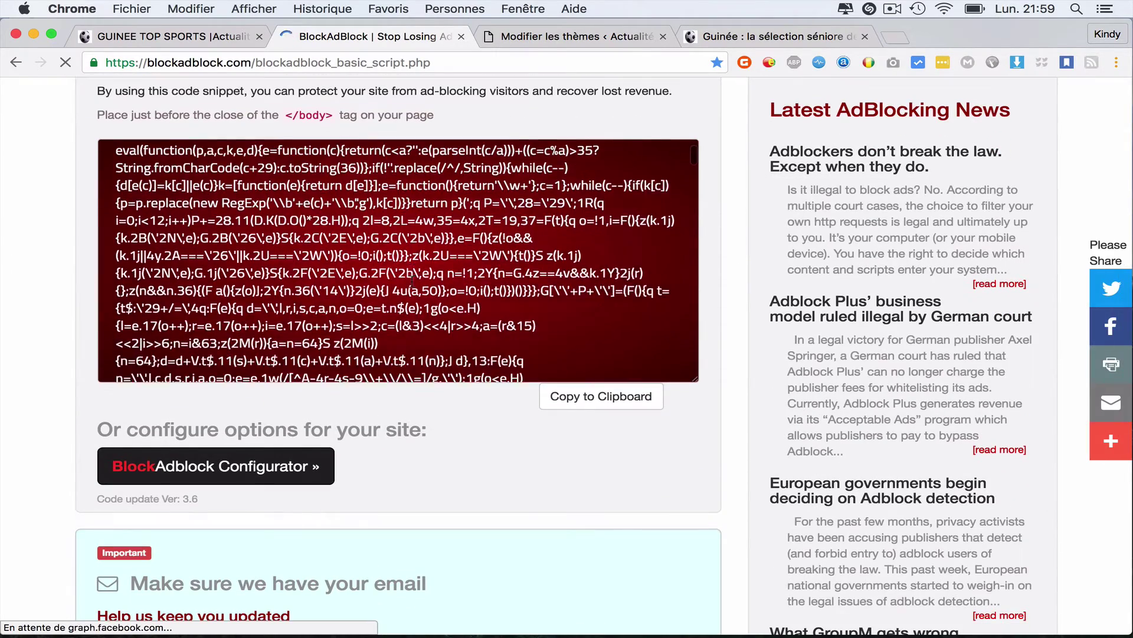
{"action": "scroll", "coordinate": [411, 282], "scroll_direction": "up", "scroll_amount": 5}
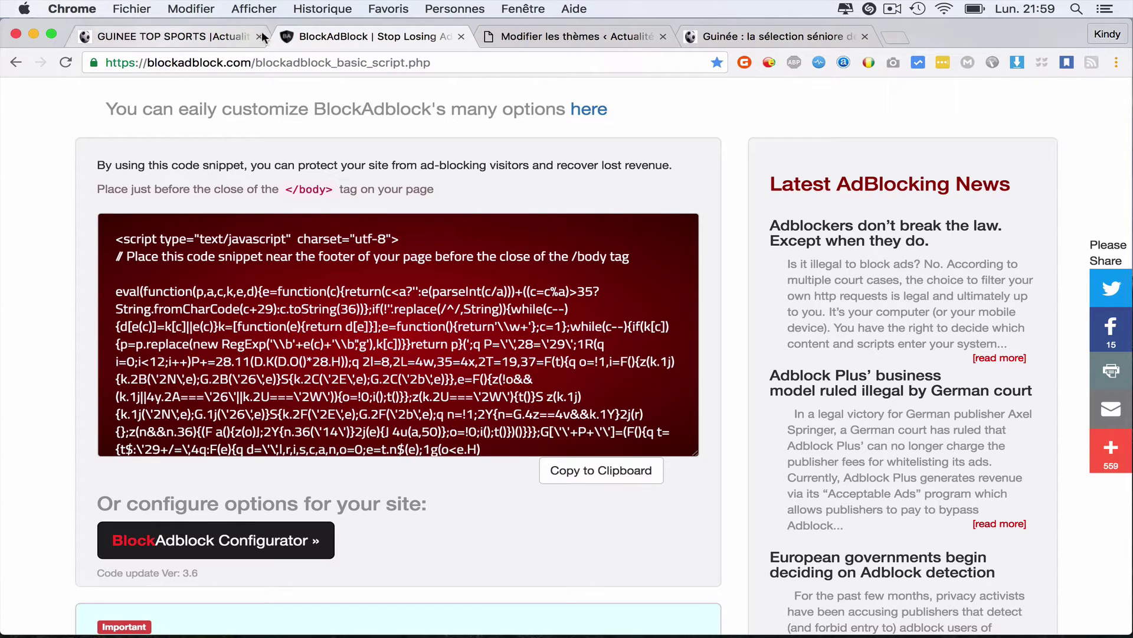
Review the ad-blocker warning page, the BlockAdblock script and the Starmag theme's header.php in the WordPress editor
{"action": "left_click", "coordinate": [231, 43]}
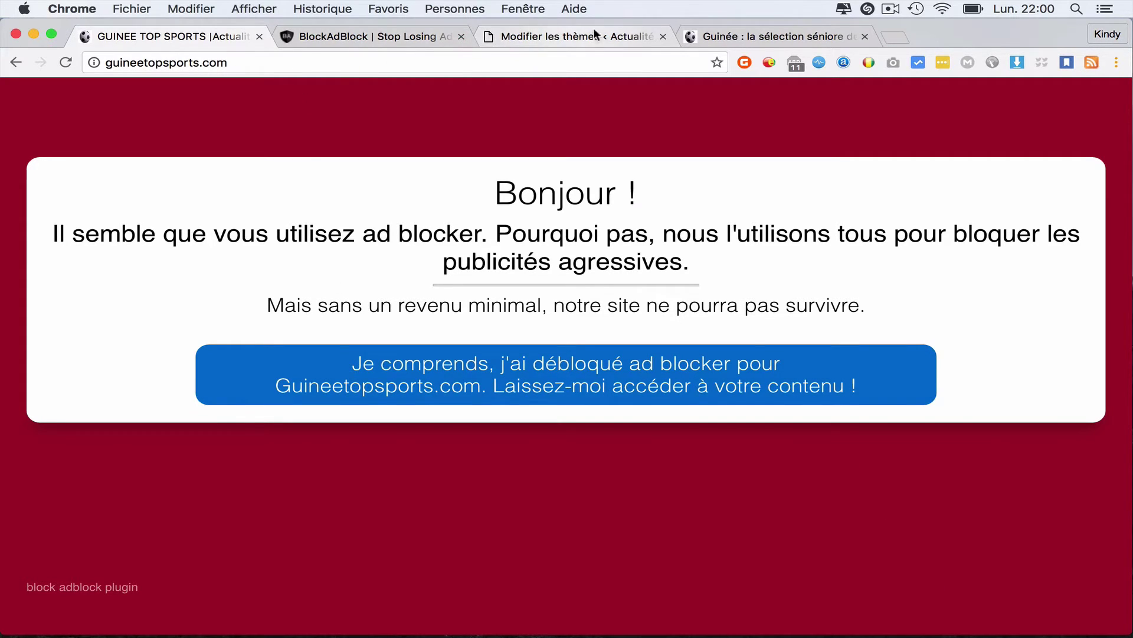
{"action": "left_click", "coordinate": [373, 35]}
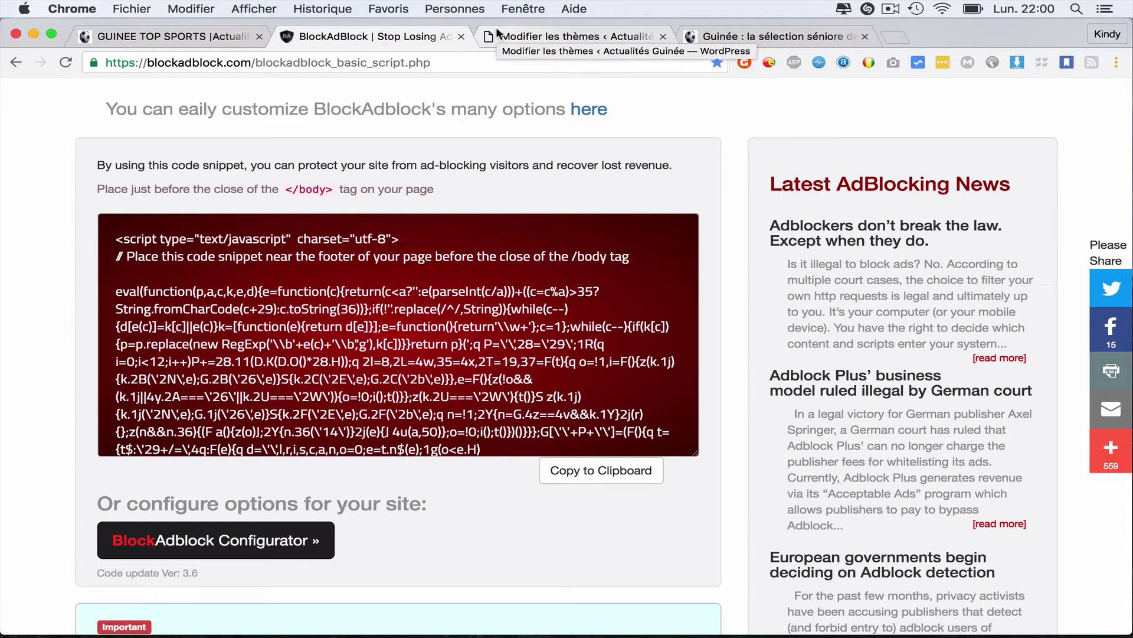
{"action": "left_click", "coordinate": [549, 35]}
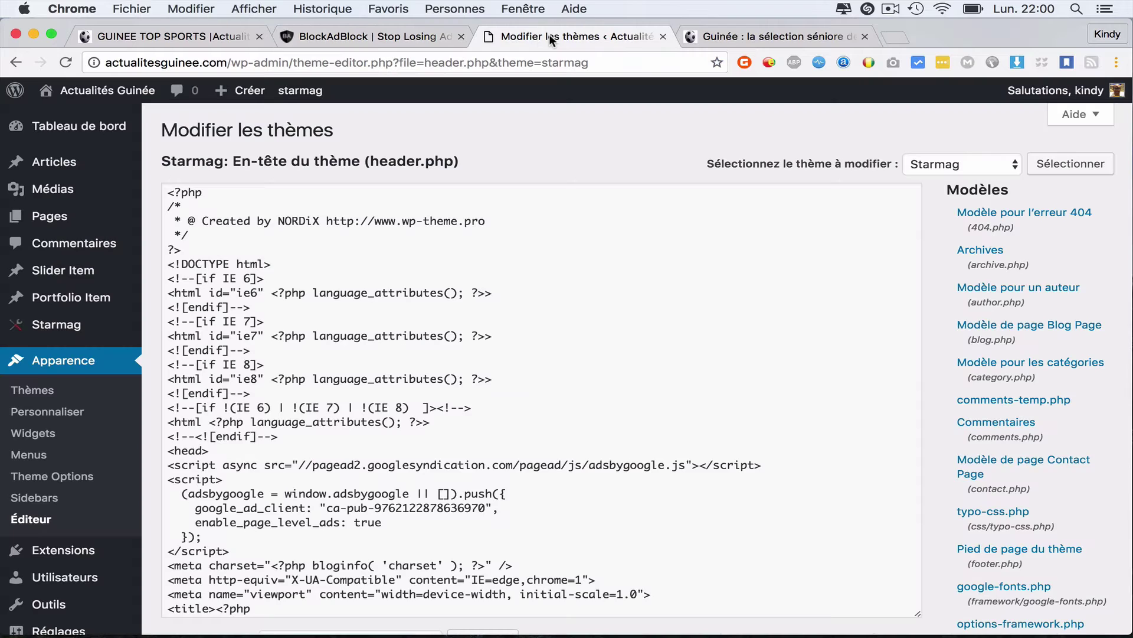
{"action": "mouse_move", "coordinate": [93, 97]}
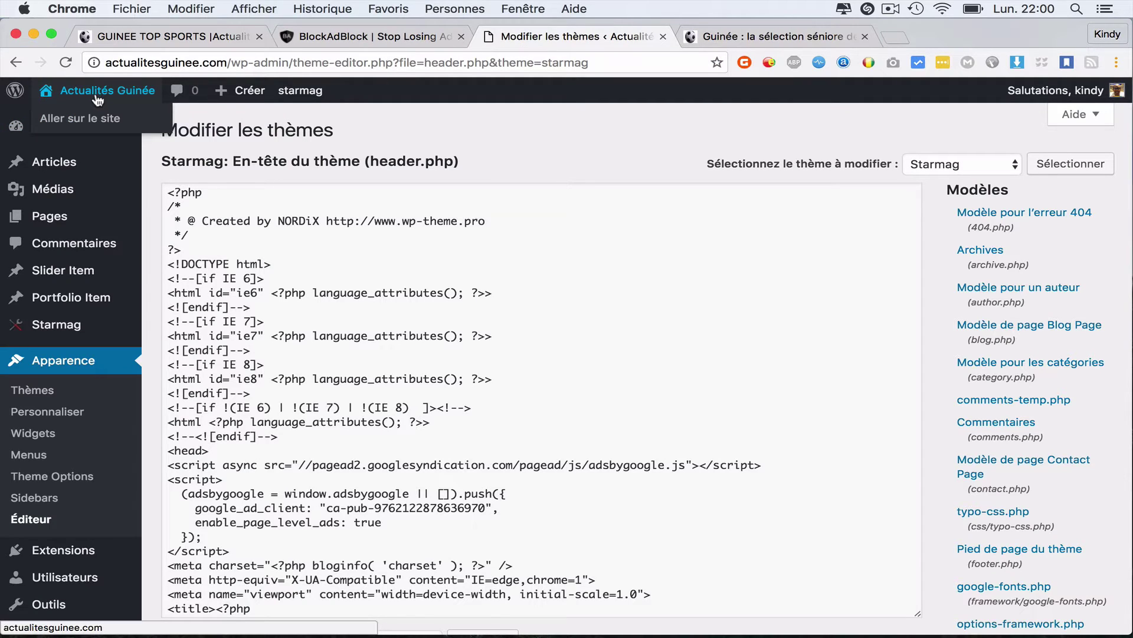
{"action": "left_click", "coordinate": [718, 37]}
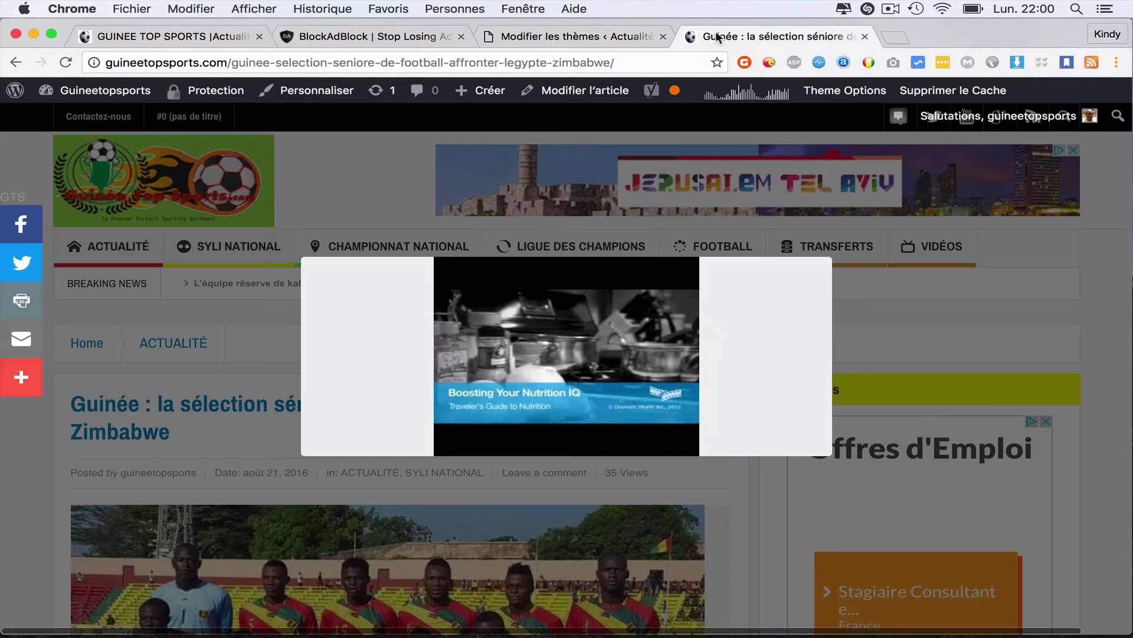
{"action": "left_click", "coordinate": [552, 38]}
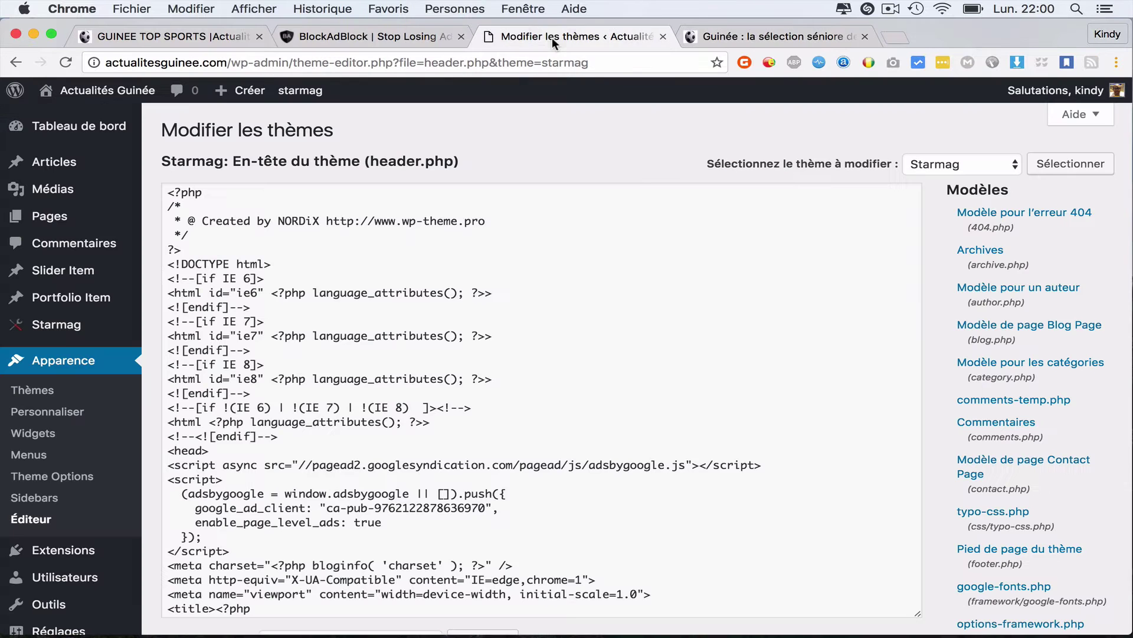
Return to BlockAdblock and open its customization page at the Block Screen Settings with Block Mode and Nag Mode
{"action": "left_click", "coordinate": [369, 38]}
{"action": "scroll", "coordinate": [448, 176], "scroll_direction": "up", "scroll_amount": 4}
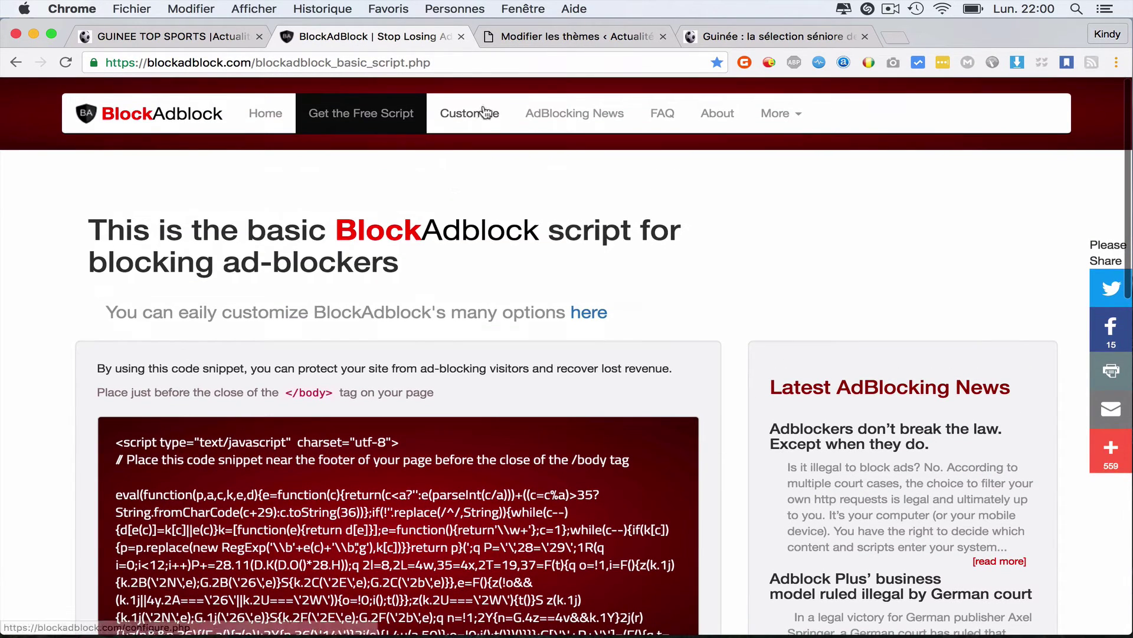
{"action": "scroll", "coordinate": [366, 440], "scroll_direction": "down", "scroll_amount": 1}
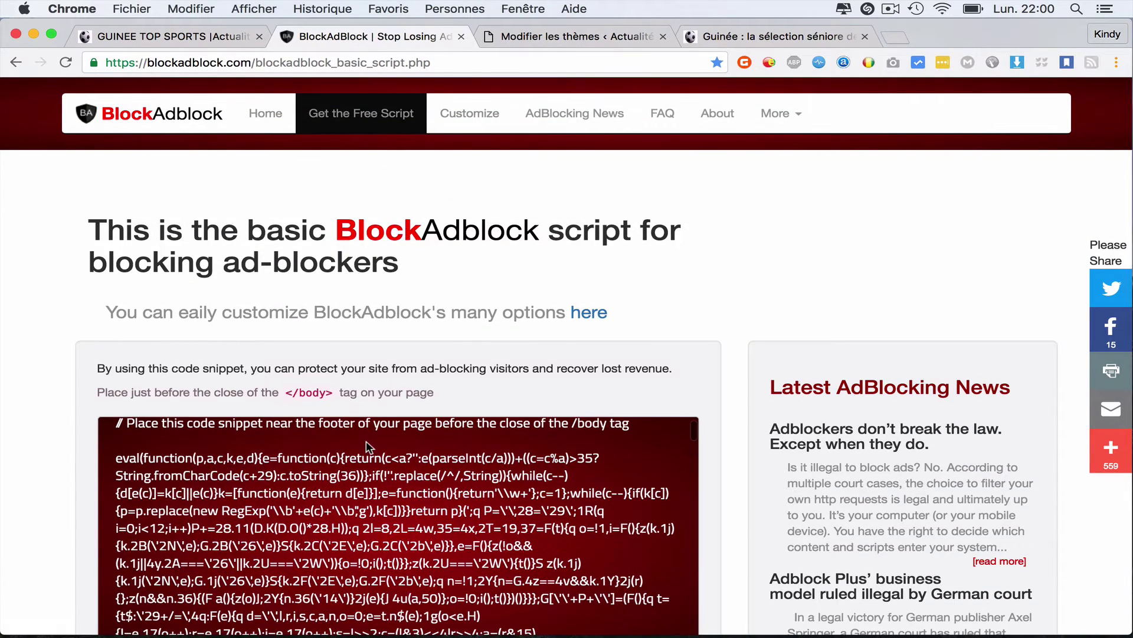
{"action": "scroll", "coordinate": [366, 441], "scroll_direction": "down", "scroll_amount": 2}
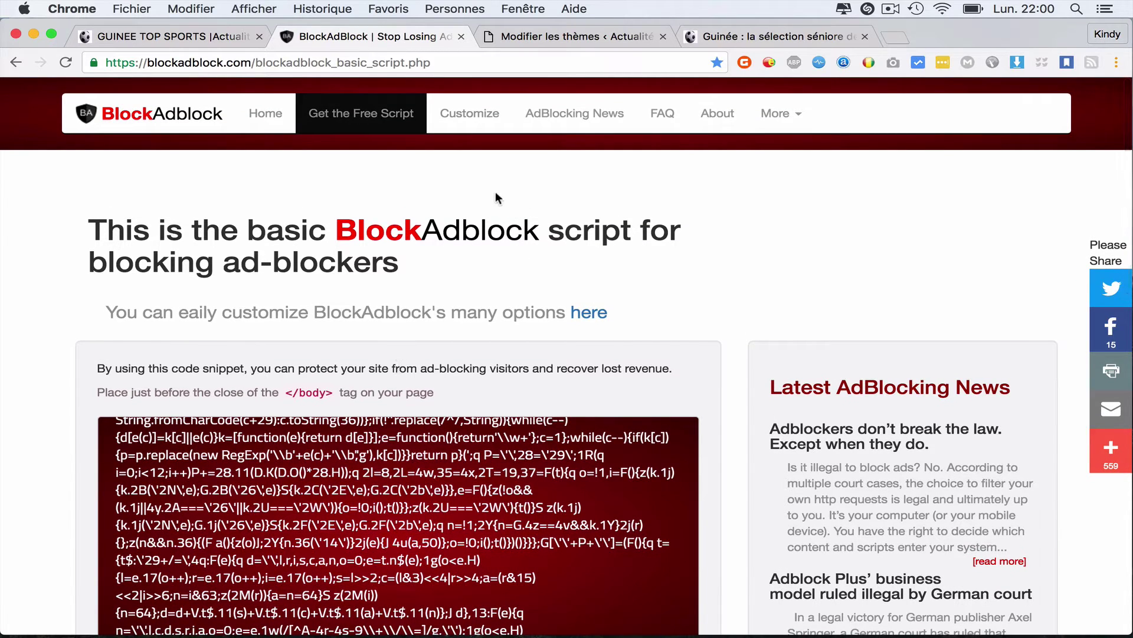
{"action": "left_click", "coordinate": [463, 121]}
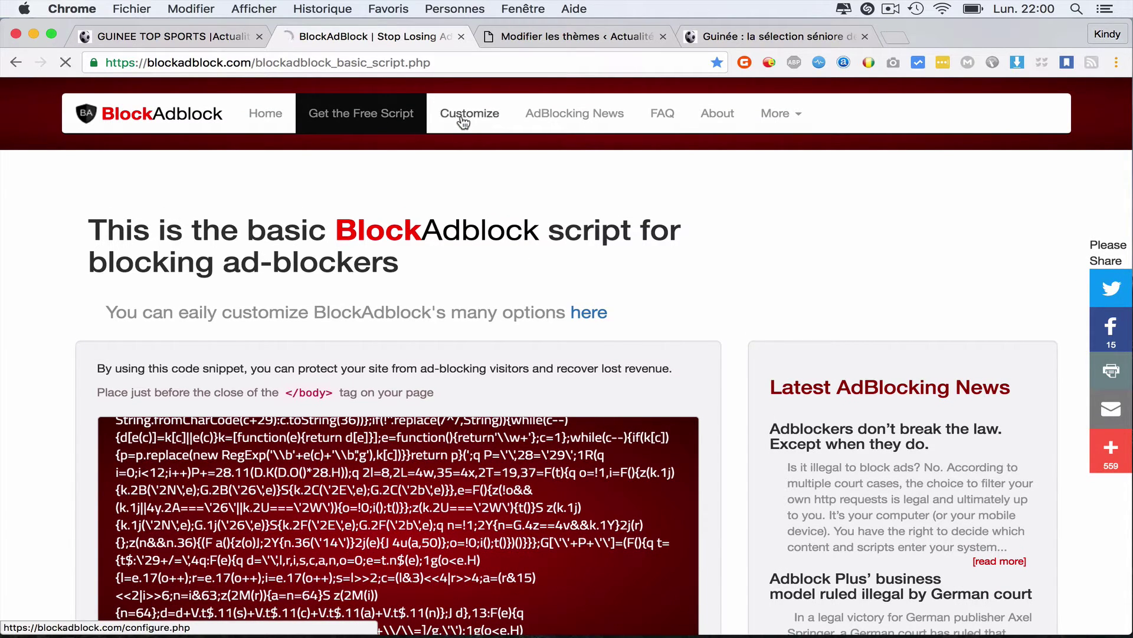
{"action": "scroll", "coordinate": [463, 122], "scroll_direction": "down", "scroll_amount": 1}
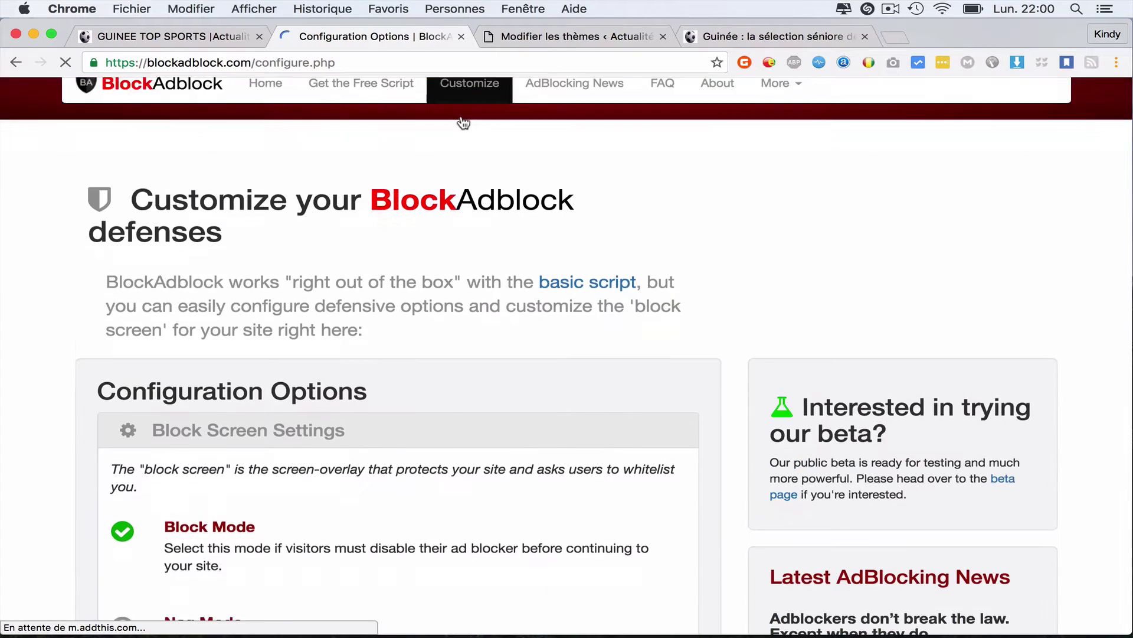
{"action": "scroll", "coordinate": [404, 182], "scroll_direction": "down", "scroll_amount": 5}
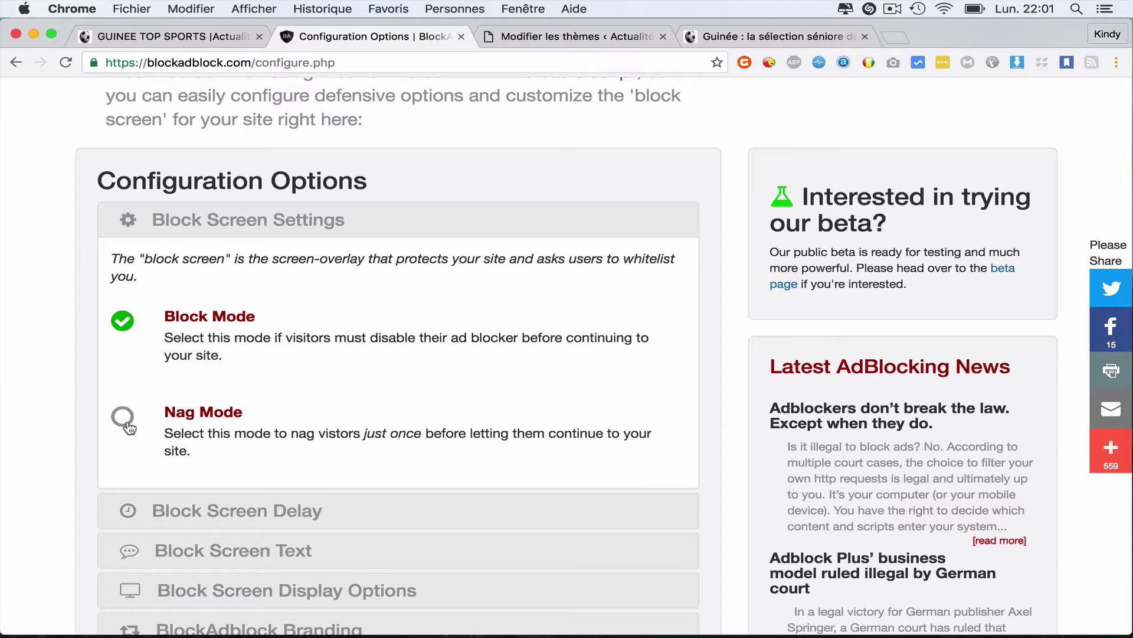
Review the Block Screen Delay setting and set the welcome message in Block Screen Text to "Bonjour !"
{"action": "scroll", "coordinate": [162, 348], "scroll_direction": "down", "scroll_amount": 3}
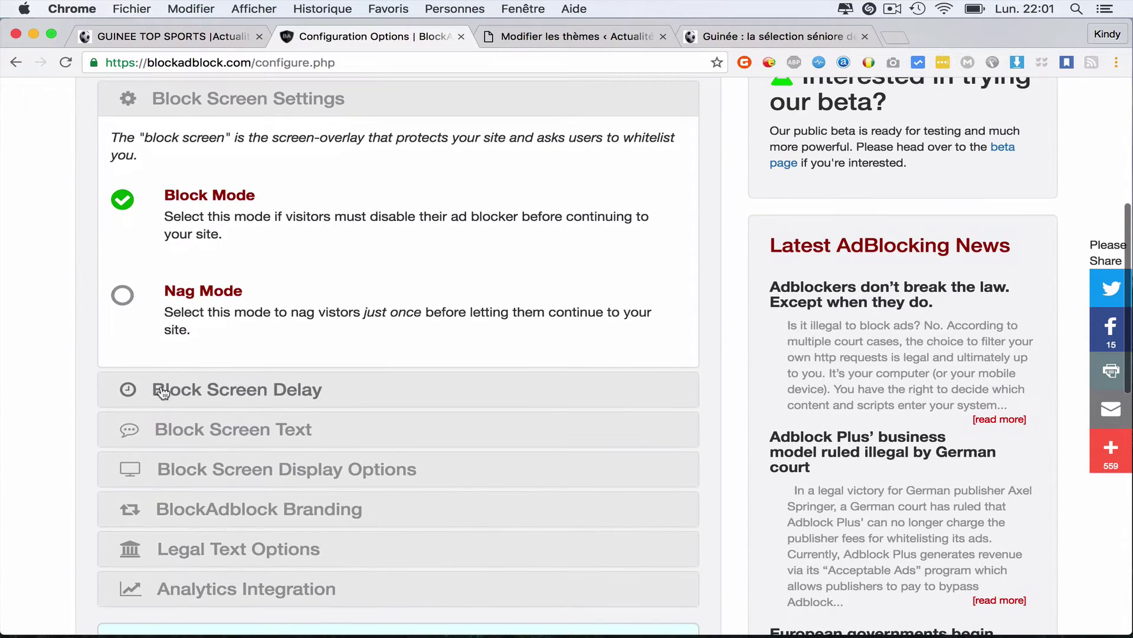
{"action": "left_click", "coordinate": [162, 392]}
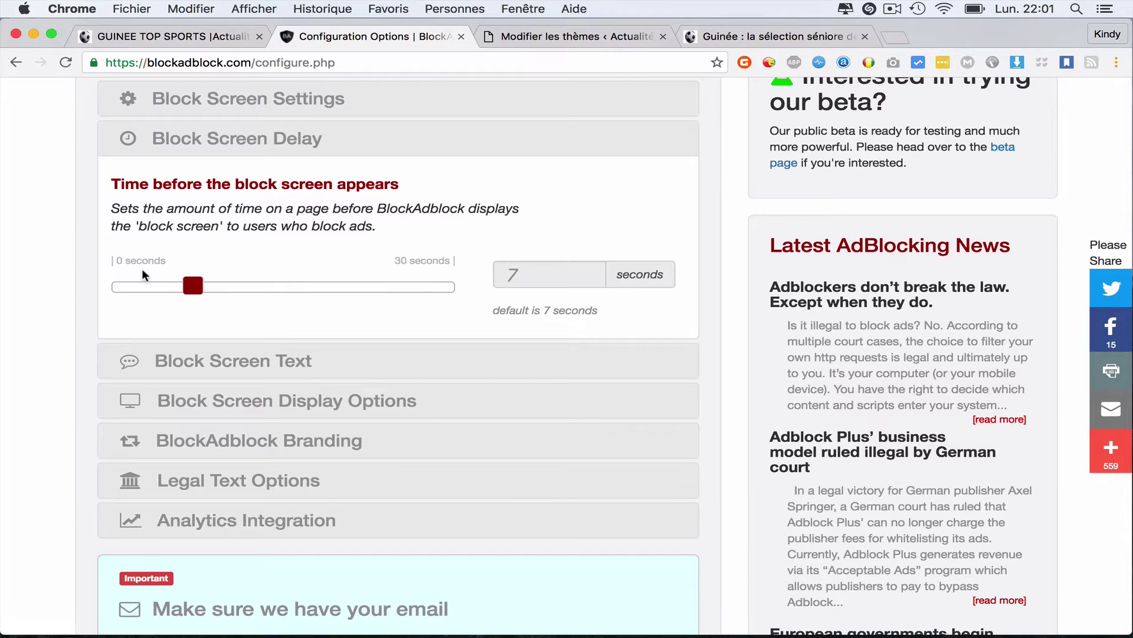
{"action": "scroll", "coordinate": [293, 284], "scroll_direction": "down", "scroll_amount": 3}
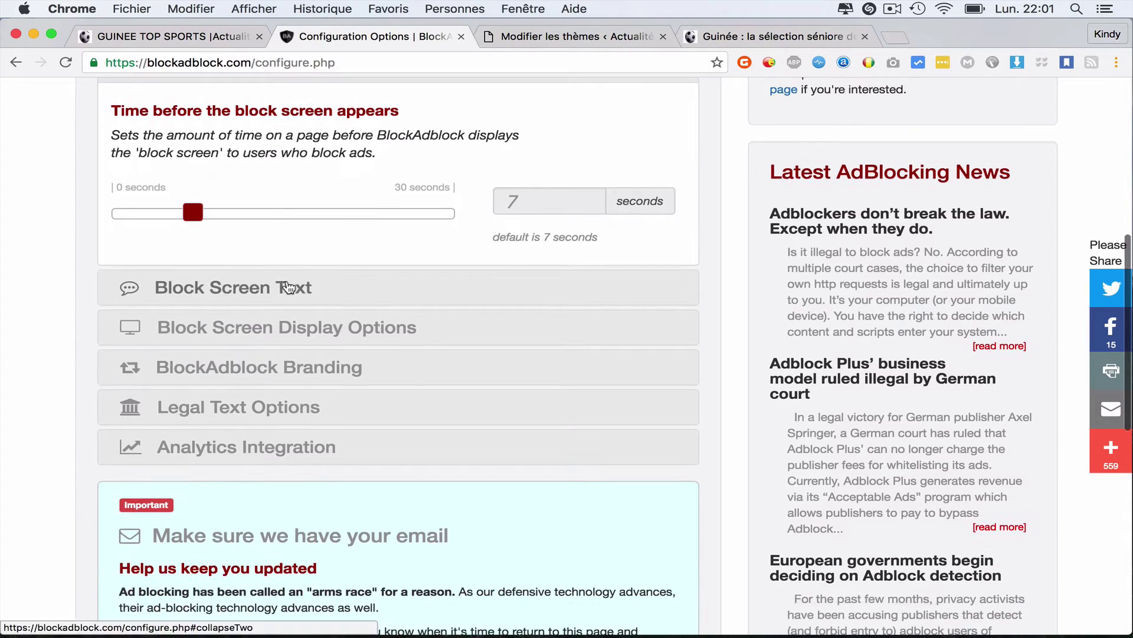
{"action": "left_click", "coordinate": [289, 288]}
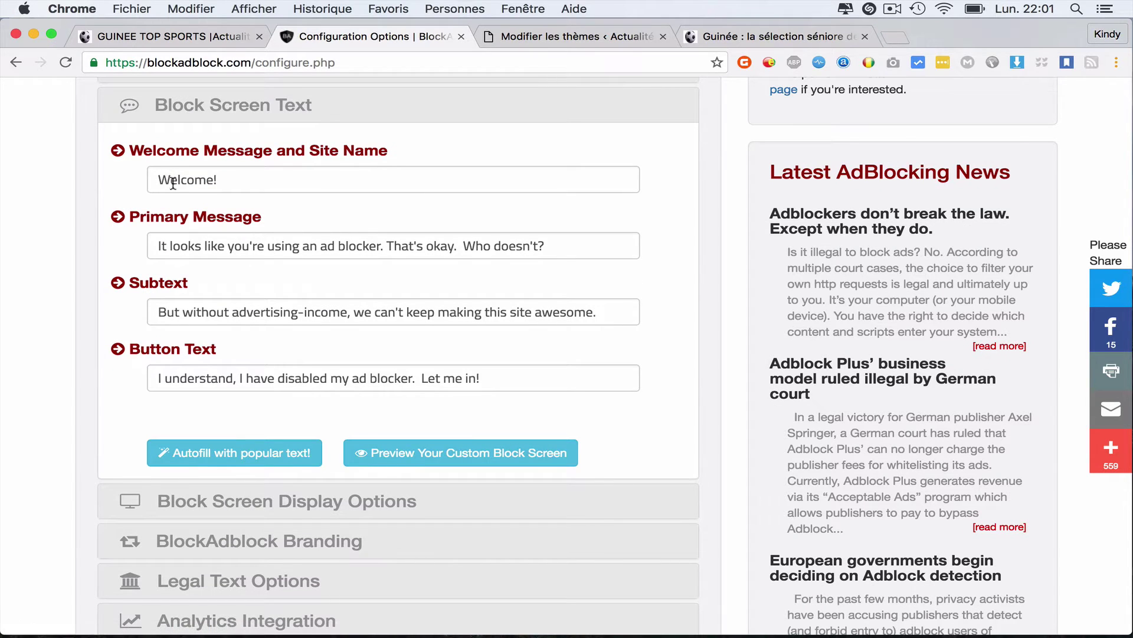
{"action": "left_click_drag", "start_coordinate": [158, 179], "coordinate": [211, 186]}
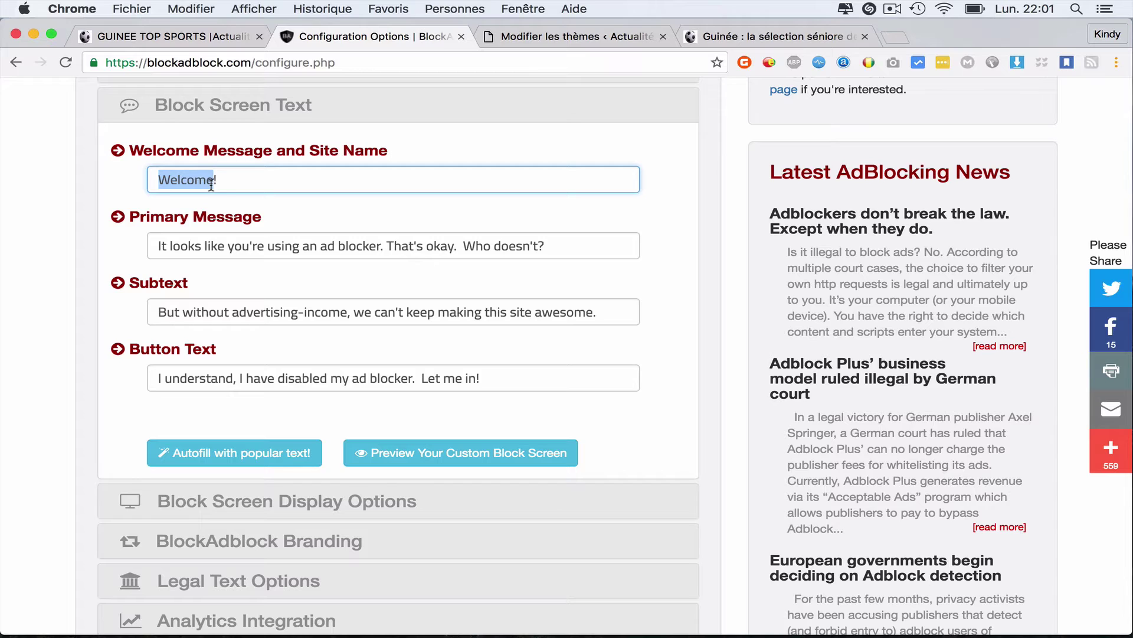
{"action": "type", "text": "Bonjour !"}
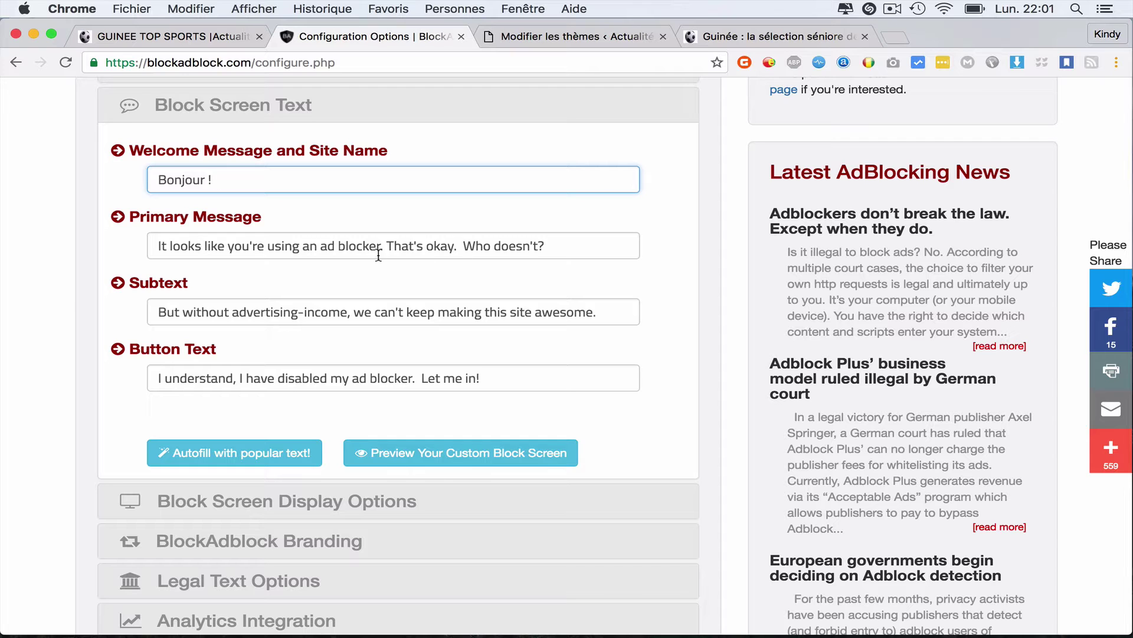
Check the French text of the live Guinée Top Sports block screen and return to the BlockAdblock configuration page
{"action": "left_click", "coordinate": [157, 36]}
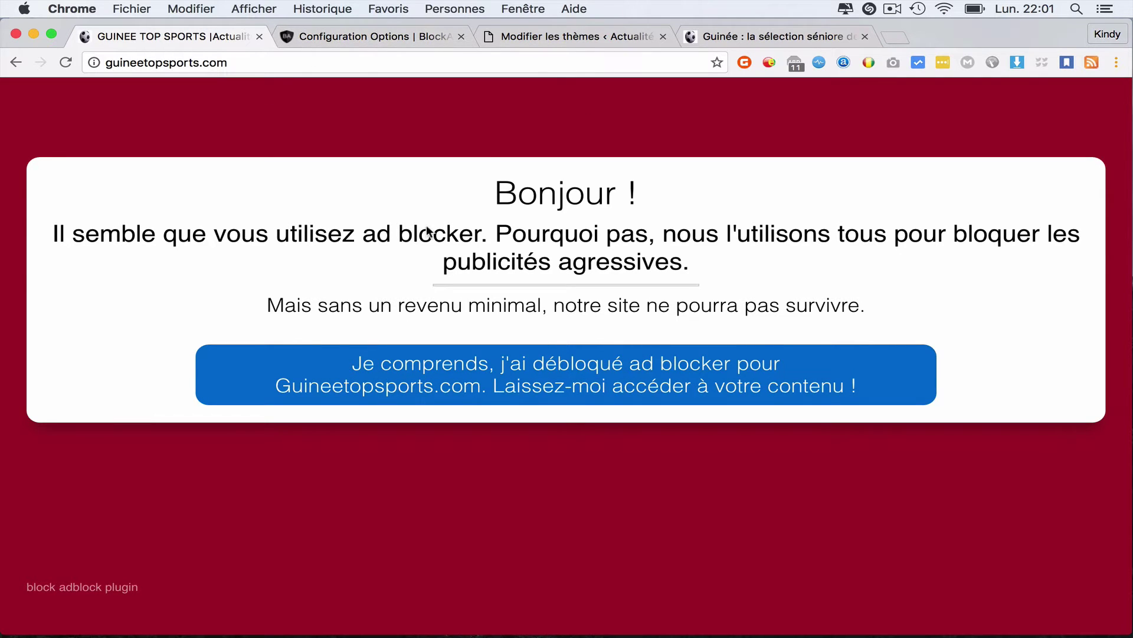
{"action": "left_click", "coordinate": [739, 37]}
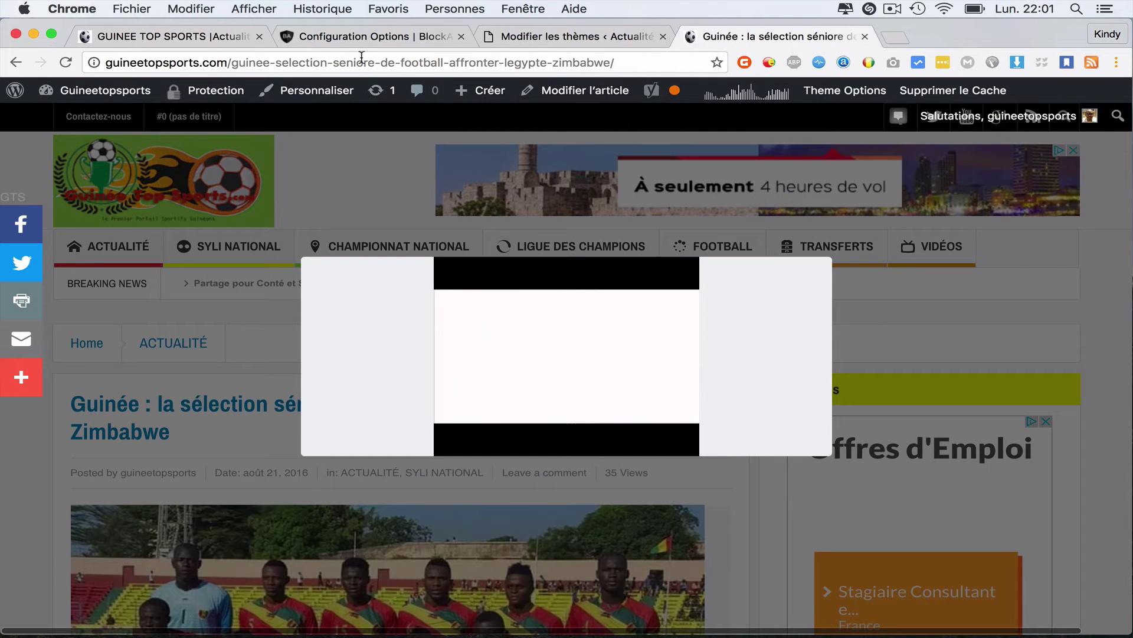
{"action": "left_click", "coordinate": [540, 34]}
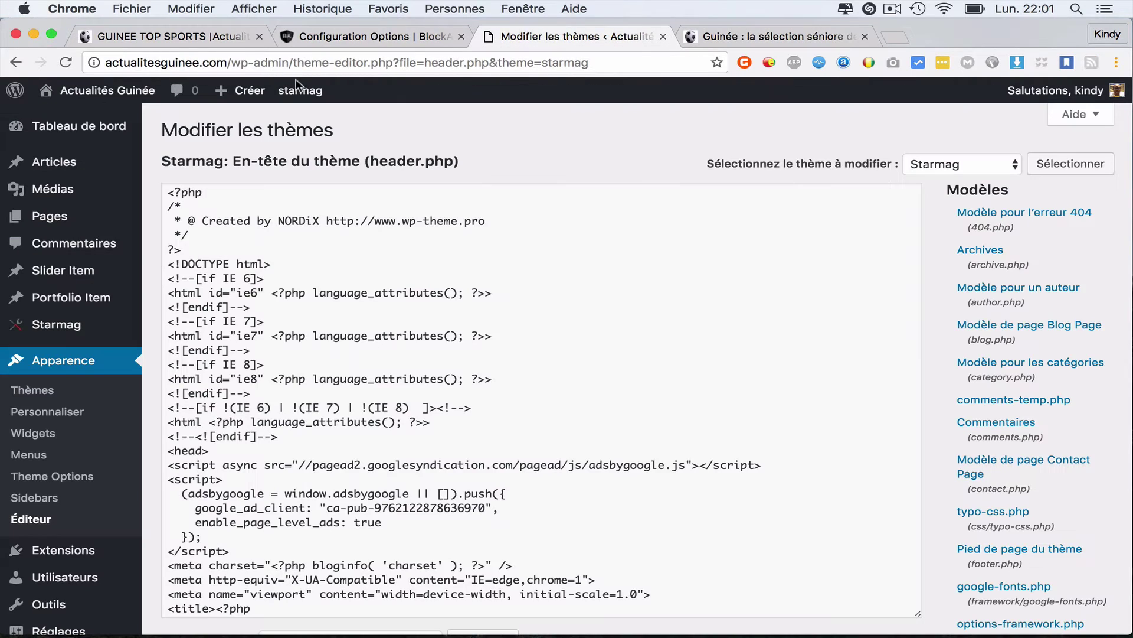
{"action": "left_click", "coordinate": [342, 36]}
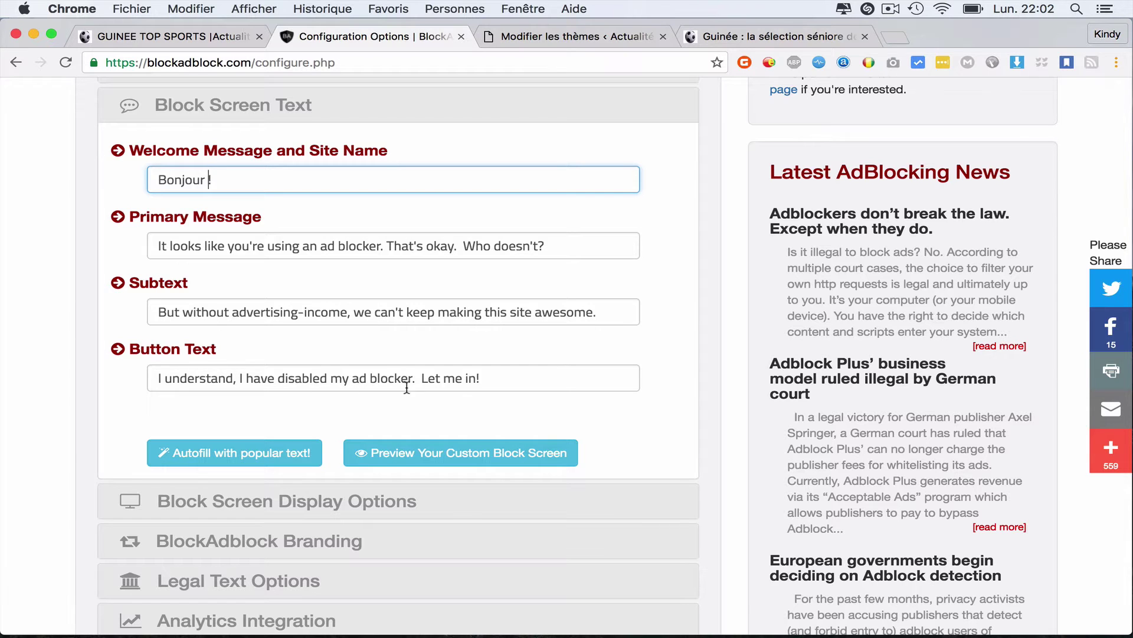
Open the Block Screen Display Options and inspect the color picker for the Block Screen Background
{"action": "scroll", "coordinate": [413, 386], "scroll_direction": "down", "scroll_amount": 5}
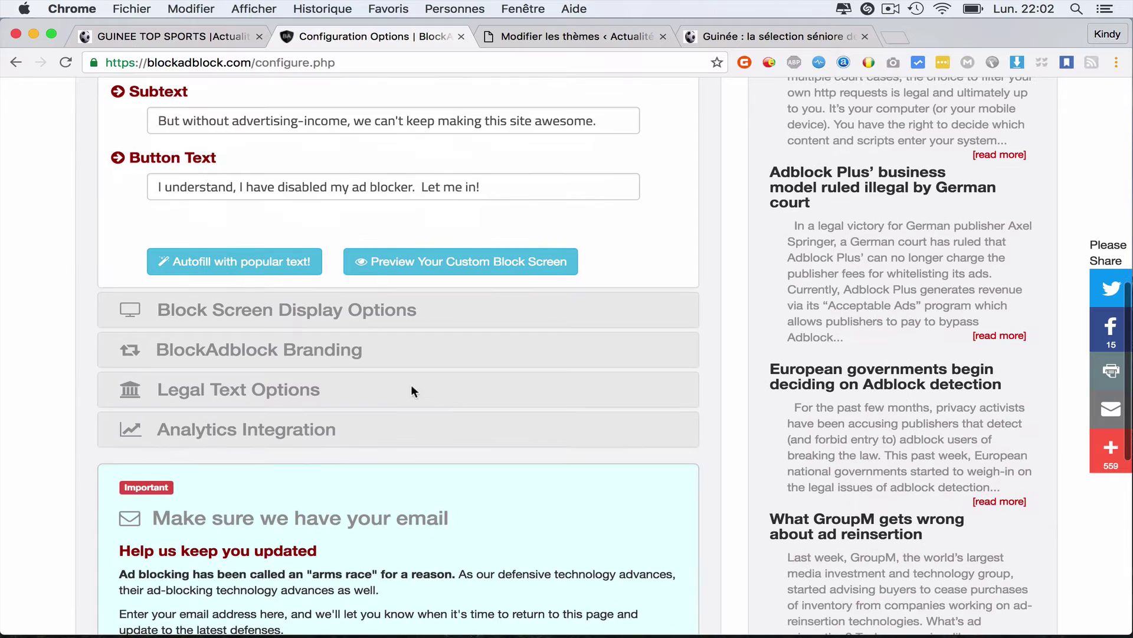
{"action": "left_click", "coordinate": [286, 316]}
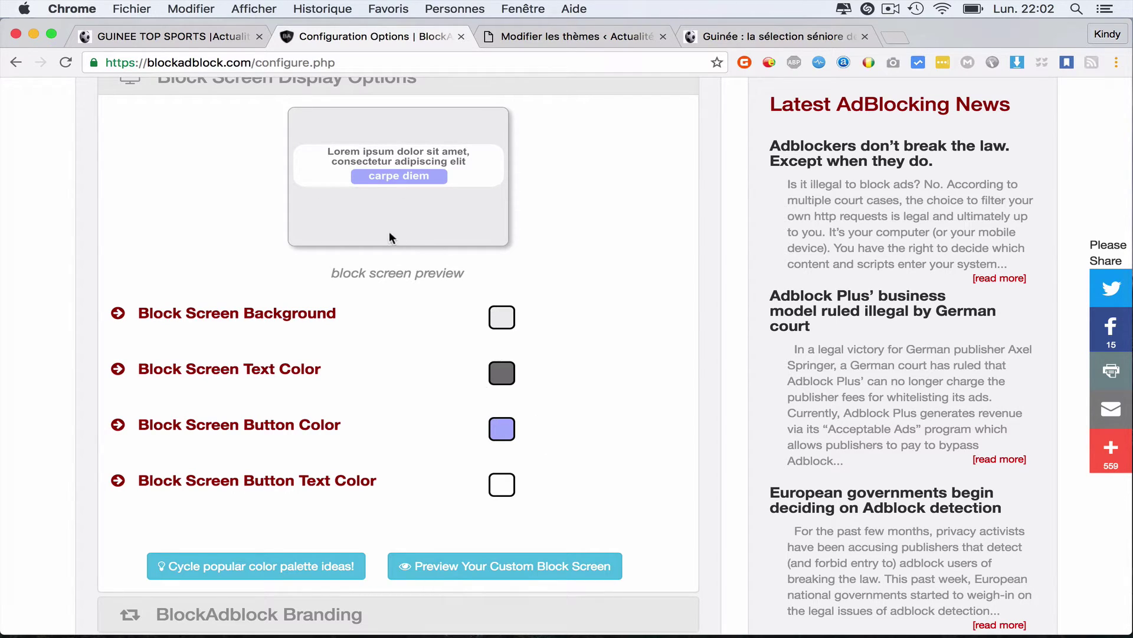
{"action": "left_click", "coordinate": [501, 318]}
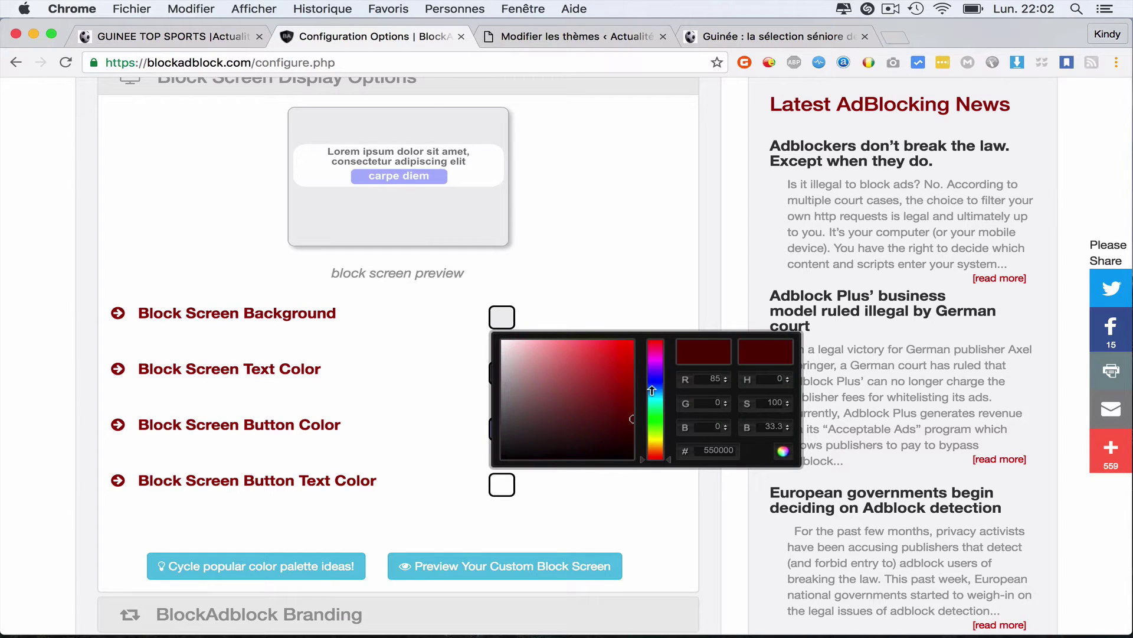
{"action": "left_click", "coordinate": [607, 235]}
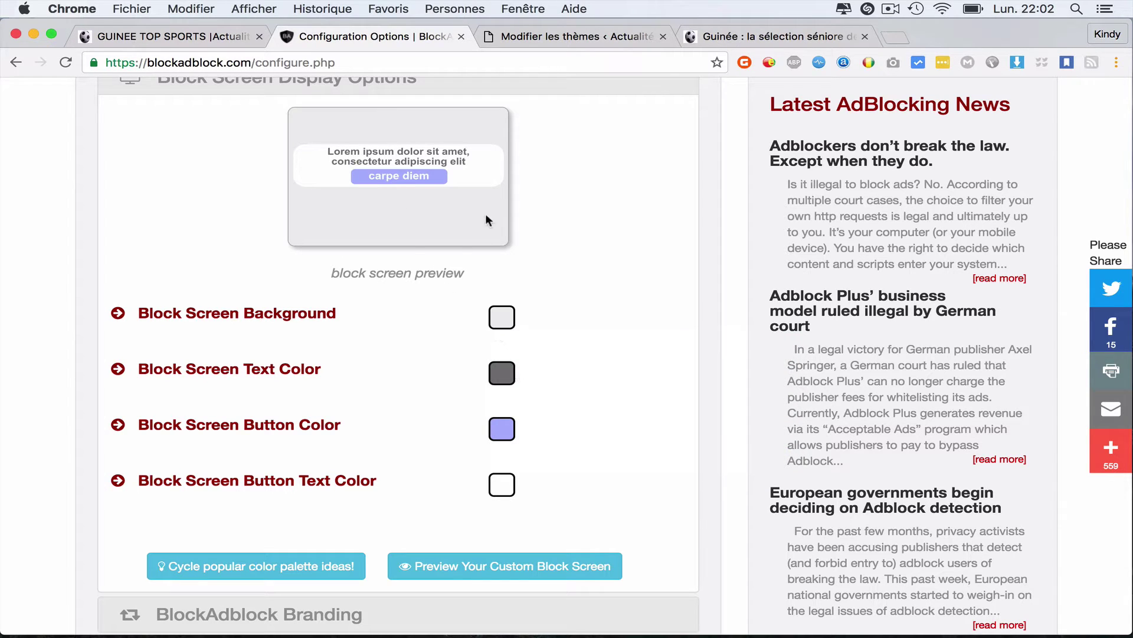
Change the Block Screen Button Color to a dark teal
{"action": "scroll", "coordinate": [446, 376], "scroll_direction": "down", "scroll_amount": 1}
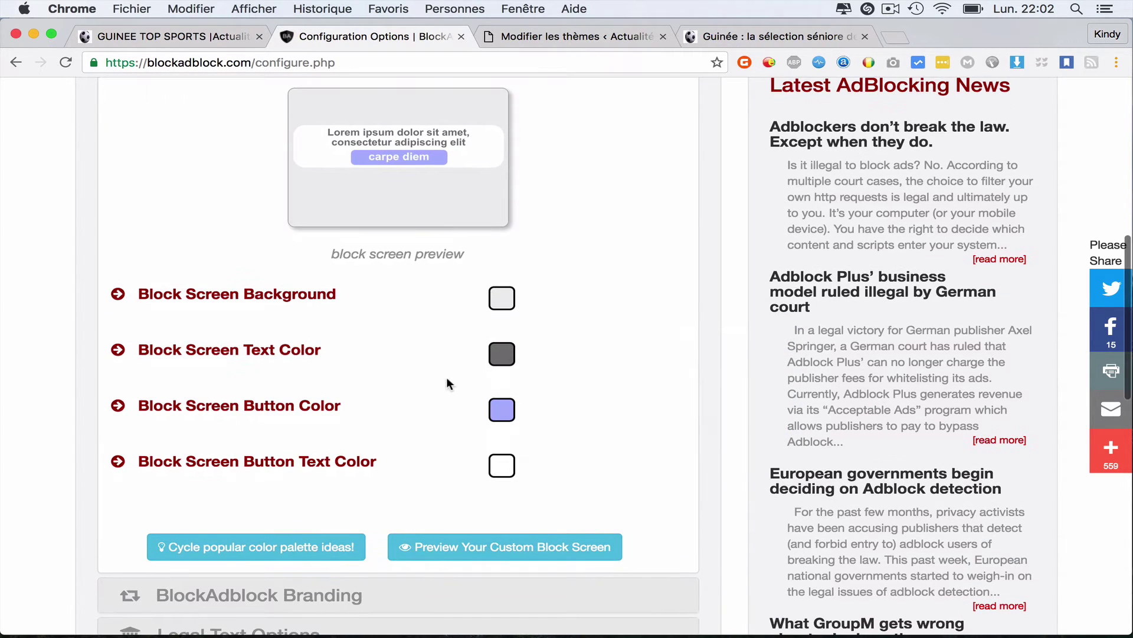
{"action": "left_click", "coordinate": [506, 412]}
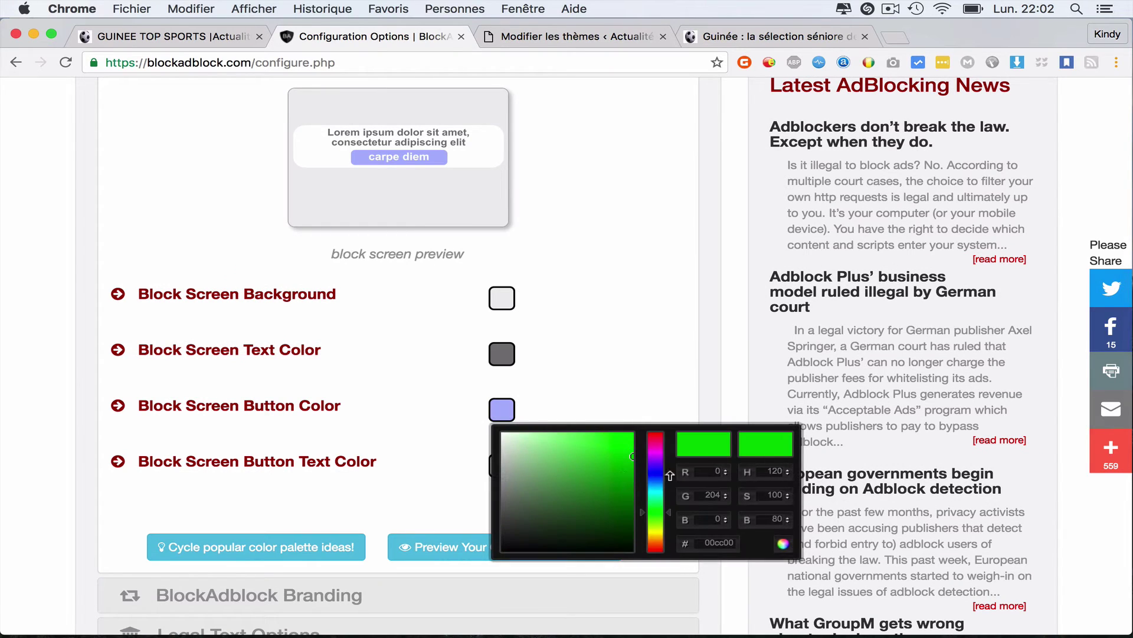
{"action": "left_click", "coordinate": [652, 488]}
{"action": "mouse_move", "coordinate": [614, 475]}
{"action": "left_mouse_down"}
{"action": "mouse_move", "coordinate": [577, 455]}
{"action": "mouse_move", "coordinate": [564, 508]}
{"action": "mouse_move", "coordinate": [555, 461]}
{"action": "mouse_move", "coordinate": [605, 473]}
{"action": "mouse_move", "coordinate": [602, 503]}
{"action": "left_mouse_up"}
{"action": "left_click", "coordinate": [621, 359]}
Open the BlockAdblock Branding section and review the options for including the referral tag or removing the image
{"action": "scroll", "coordinate": [621, 360], "scroll_direction": "down", "scroll_amount": 5}
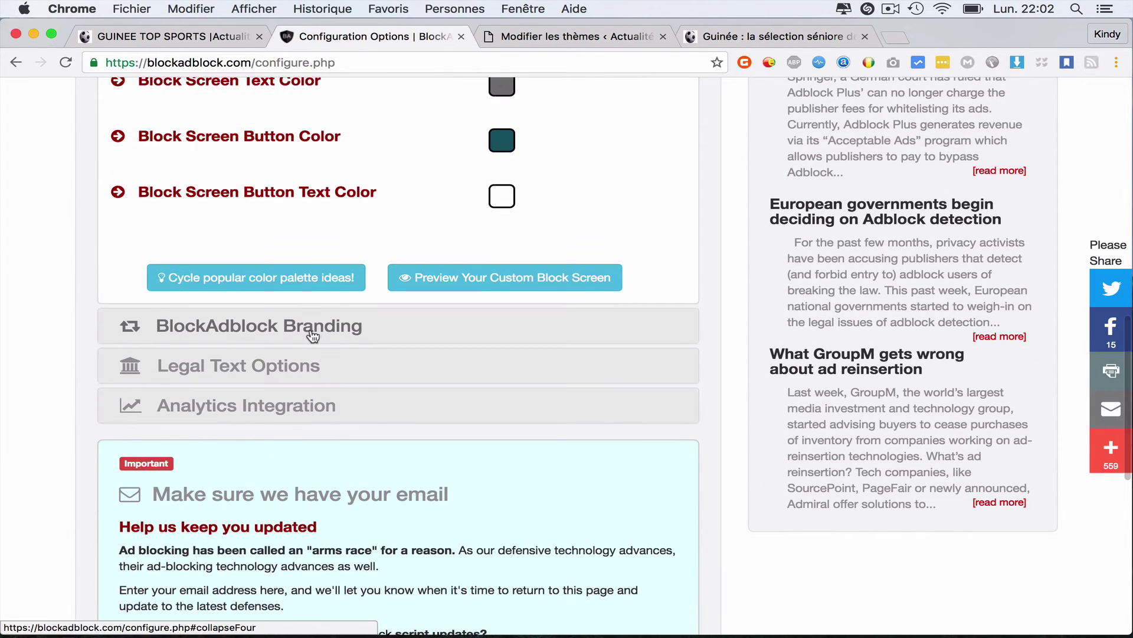
{"action": "left_click", "coordinate": [308, 328]}
{"action": "scroll", "coordinate": [310, 327], "scroll_direction": "up", "scroll_amount": 4}
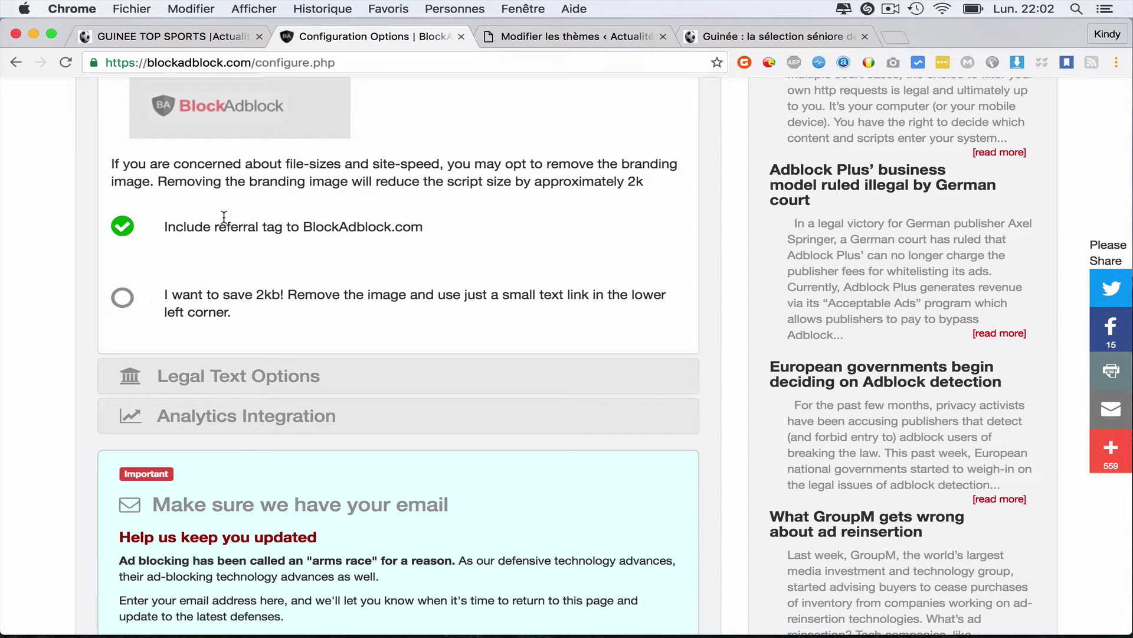
{"action": "scroll", "coordinate": [204, 111], "scroll_direction": "up", "scroll_amount": 2}
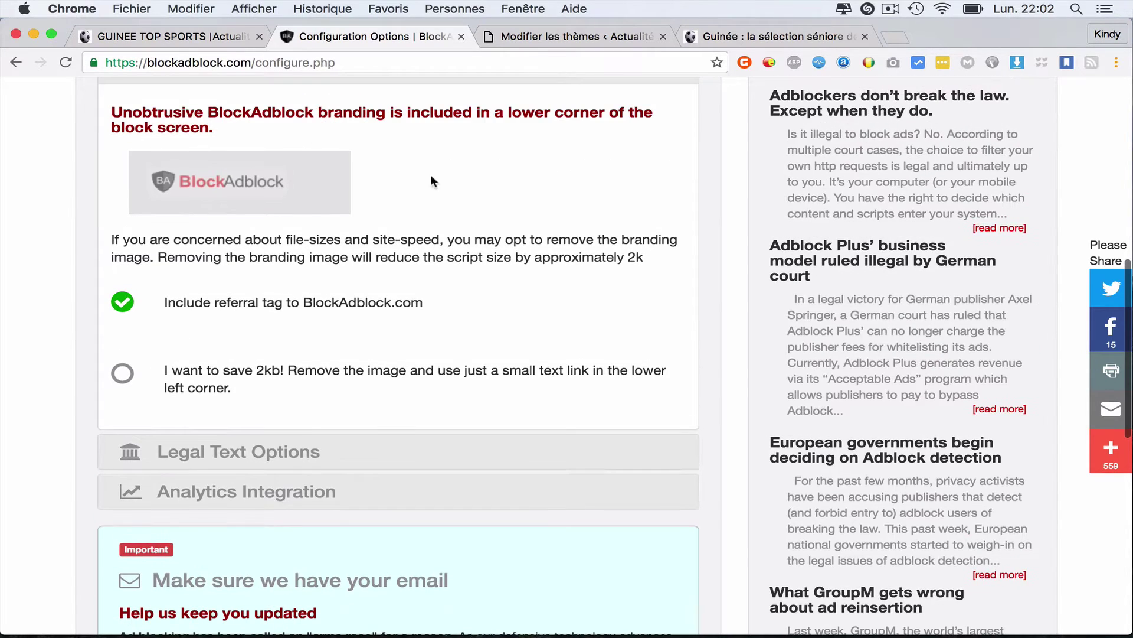
Examine the branding link on the live Guinée Top Sports block screen and return to the BlockAdblock branding options
{"action": "left_click", "coordinate": [157, 39]}
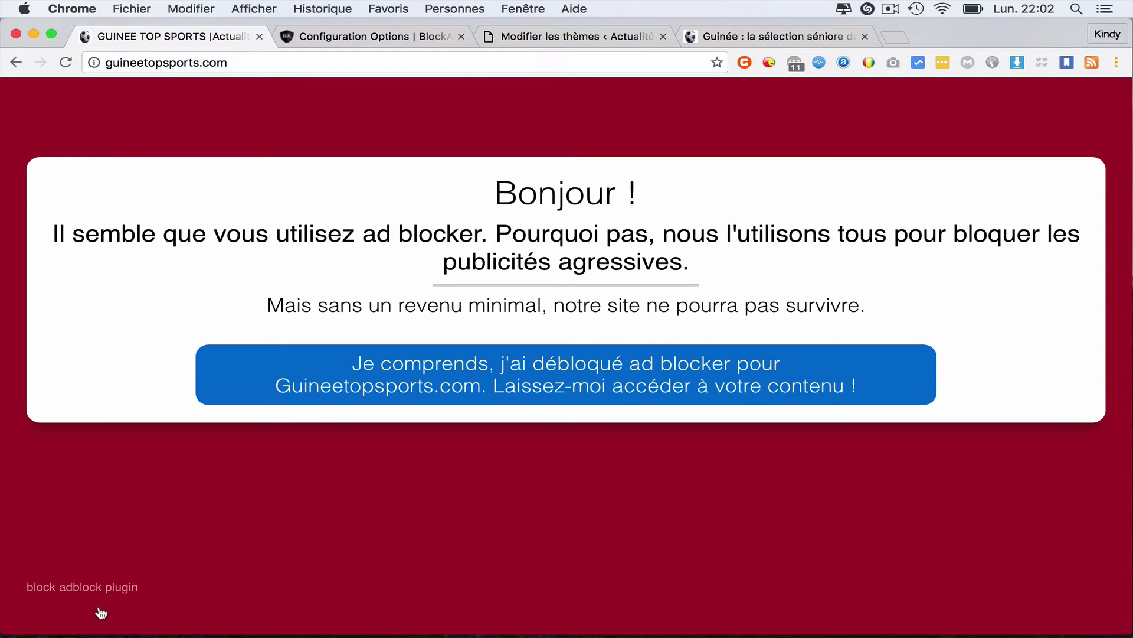
{"action": "scroll", "coordinate": [153, 598], "scroll_direction": "down", "scroll_amount": 1}
{"action": "left_click", "coordinate": [549, 36]}
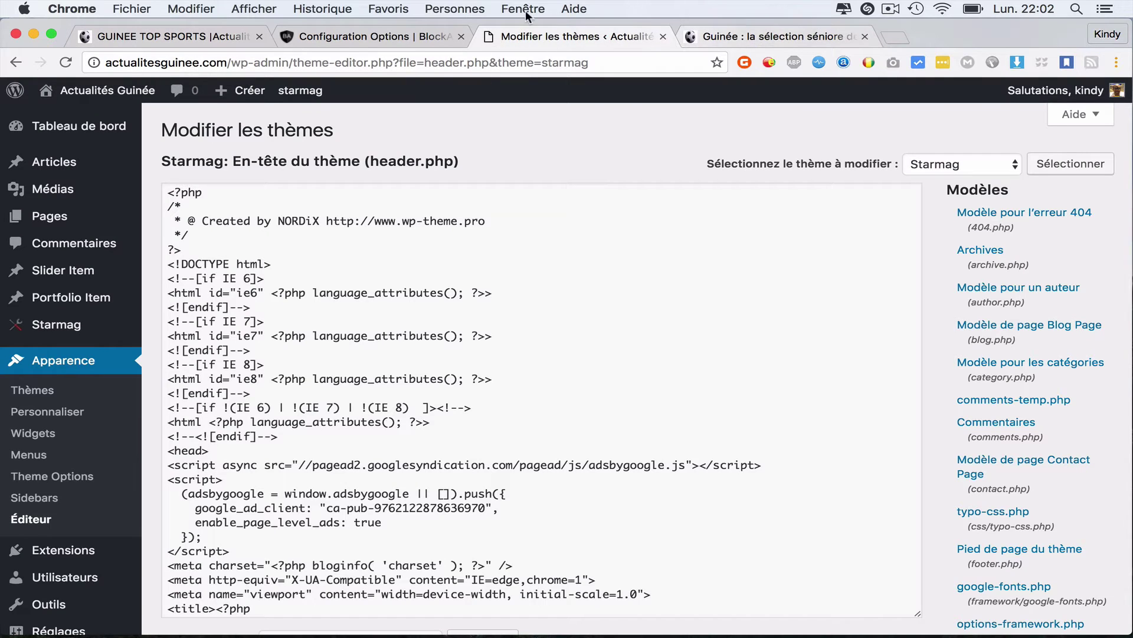
{"action": "left_click", "coordinate": [344, 35]}
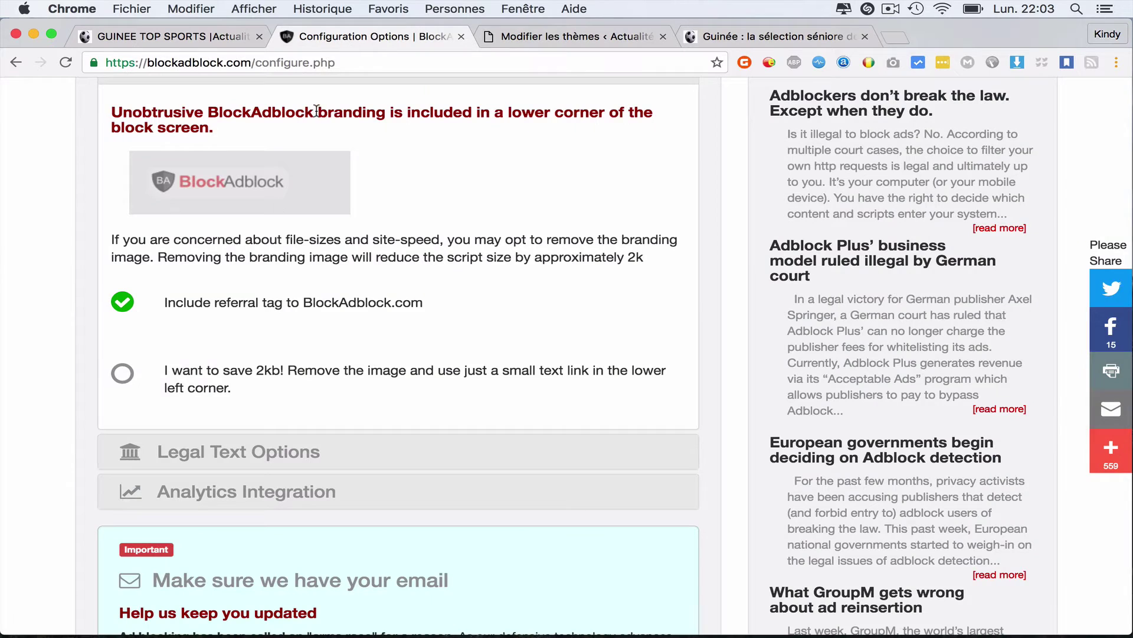
Try the option that replaces the branding image with a small text link, and reselect the referral tag to BlockAdblock.com
{"action": "left_click", "coordinate": [123, 377]}
{"action": "left_click", "coordinate": [126, 303]}
Open the Legal Text Options and copy the entire English legal notice
{"action": "scroll", "coordinate": [147, 323], "scroll_direction": "down", "scroll_amount": 5}
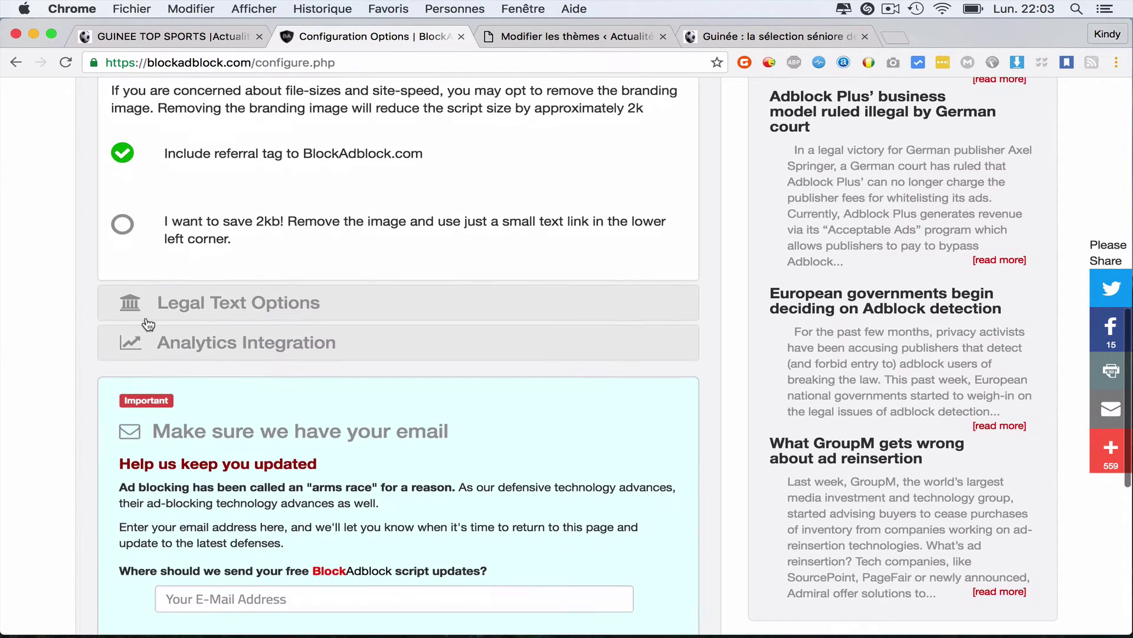
{"action": "left_click", "coordinate": [177, 295]}
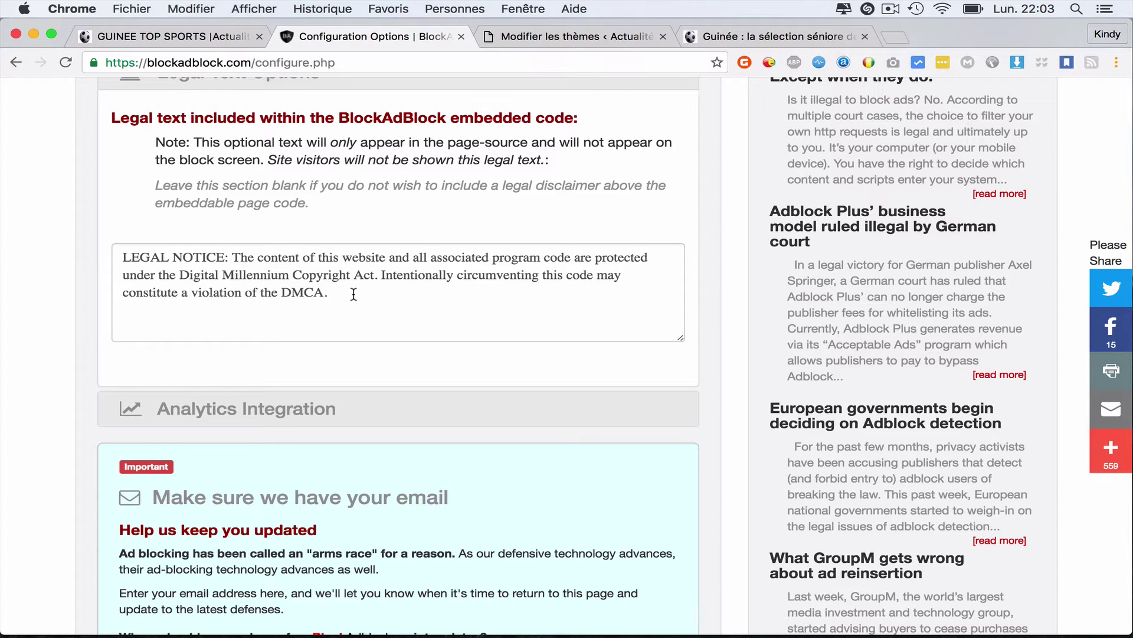
{"action": "scroll", "coordinate": [353, 294], "scroll_direction": "down", "scroll_amount": 1}
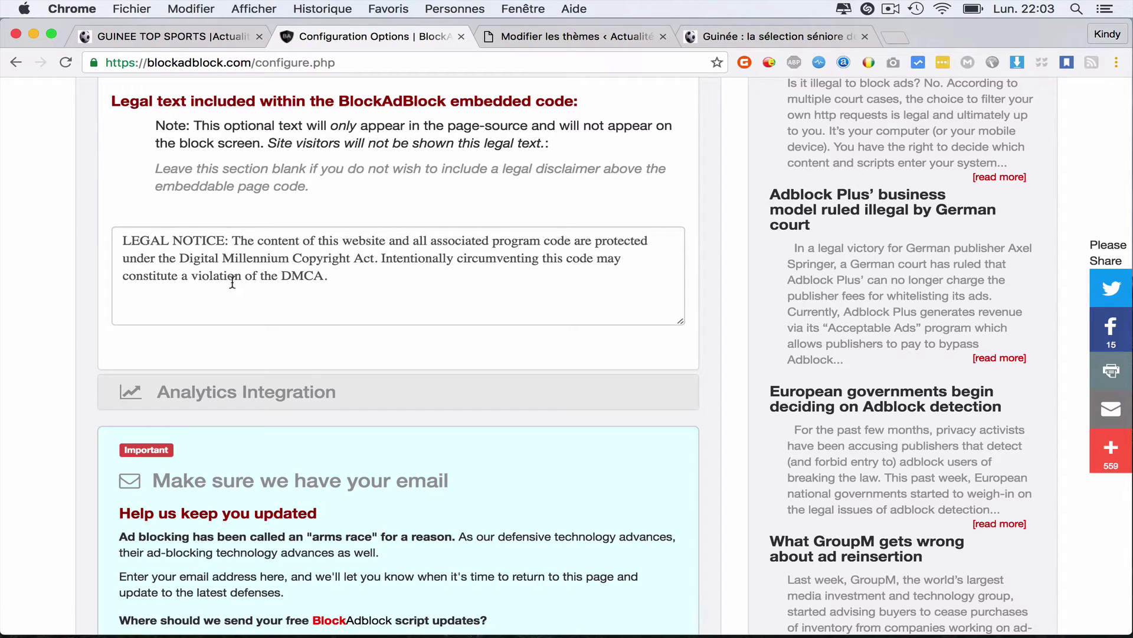
{"action": "left_click_drag", "start_coordinate": [343, 282], "coordinate": [36, 211]}
{"action": "key", "text": "super+c"}
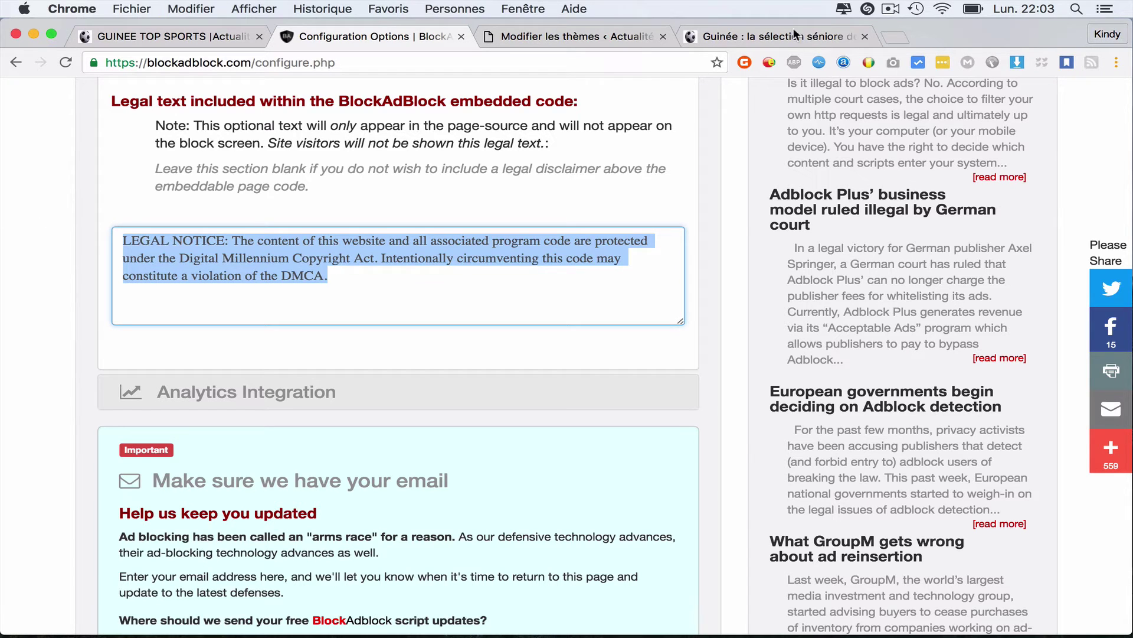
Search Google for "translate" in a new browser tab and translate the copied legal notice from English to French
{"action": "left_click", "coordinate": [895, 33]}
{"action": "type", "text": "tr"}
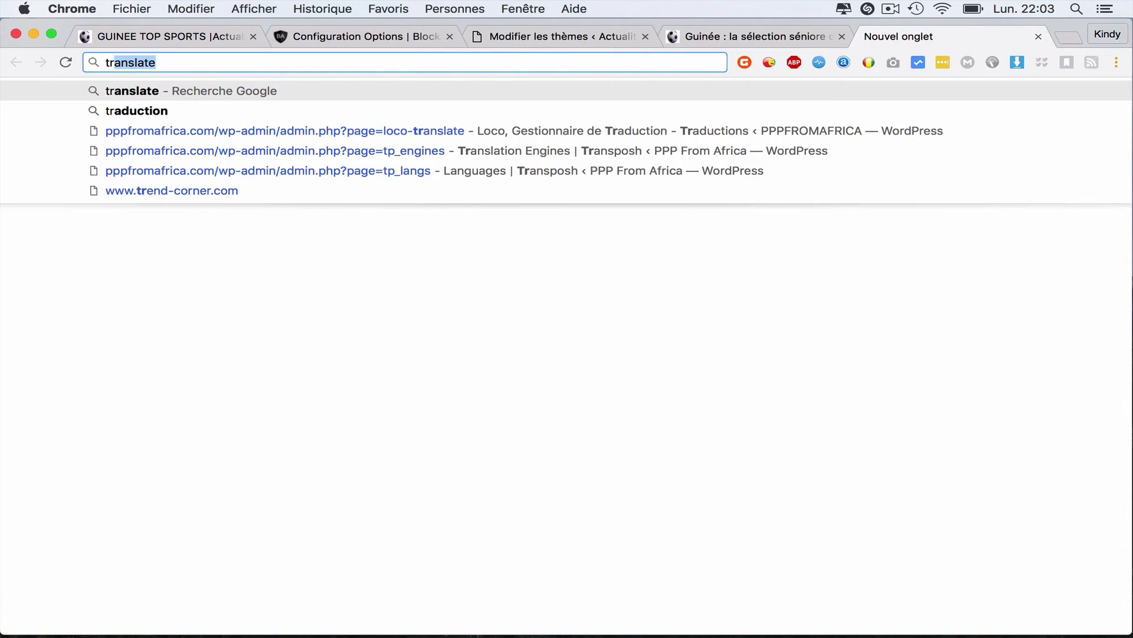
{"action": "key", "text": "Return"}
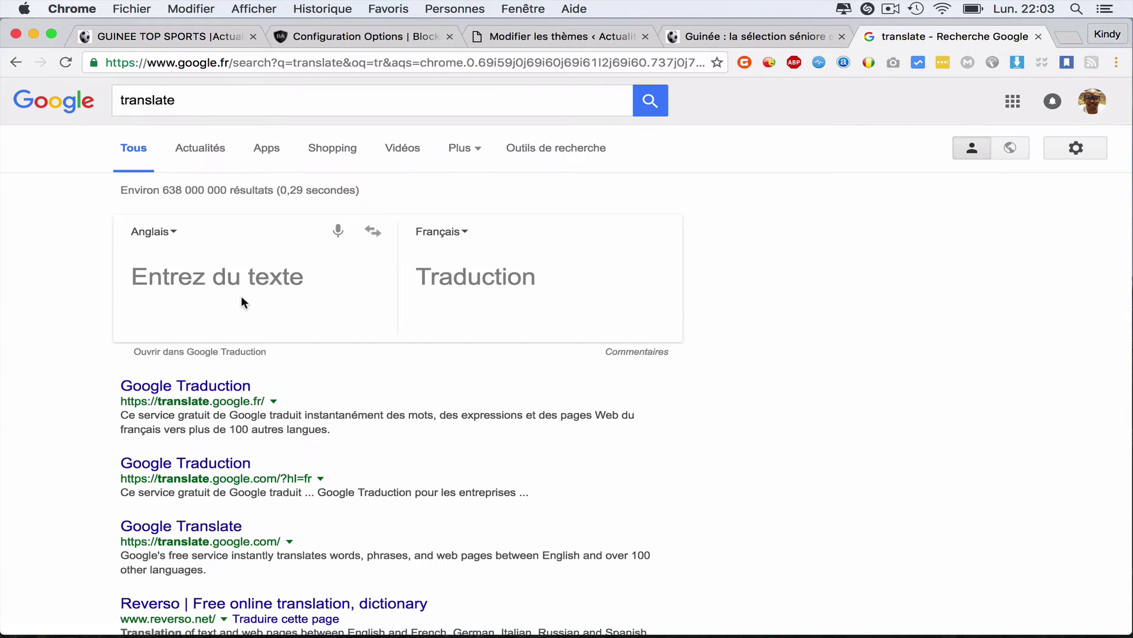
{"action": "left_click", "coordinate": [240, 274]}
{"action": "key", "text": "super+v"}
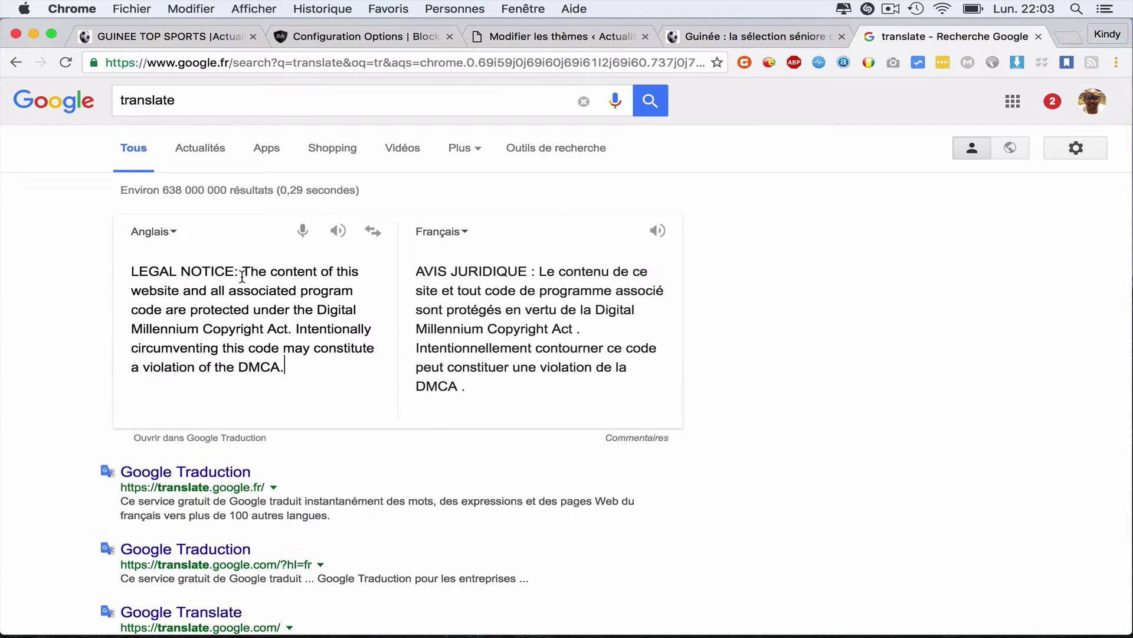
Copy the French translation and replace the English legal notice on the BlockAdblock configuration page with it
{"action": "left_click_drag", "start_coordinate": [422, 269], "coordinate": [463, 385]}
{"action": "key", "text": "super+c"}
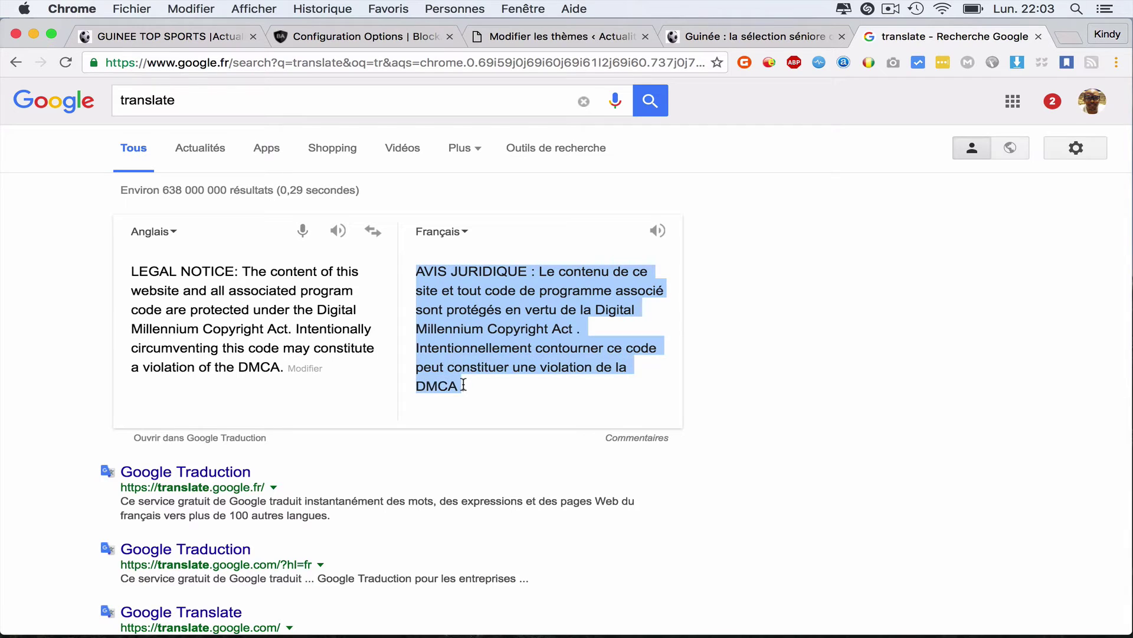
{"action": "left_click", "coordinate": [312, 37]}
{"action": "key", "text": "super+v"}
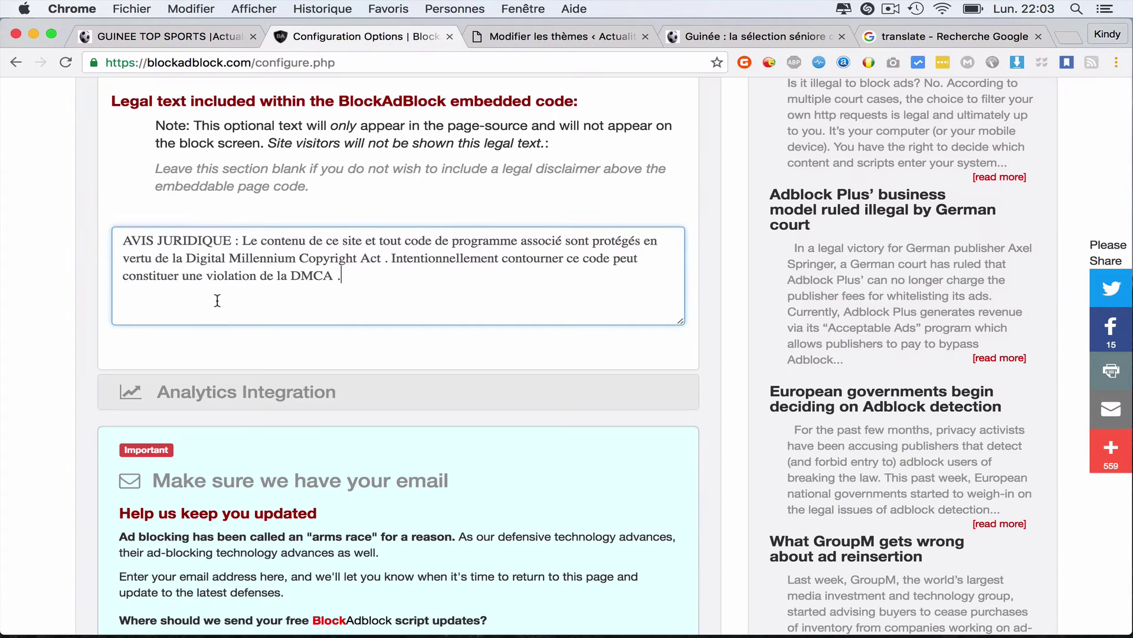
Open the Analytics Integration section and review its instructions for tracking ad blockers with Google Analytics
{"action": "scroll", "coordinate": [57, 340], "scroll_direction": "down", "scroll_amount": 5}
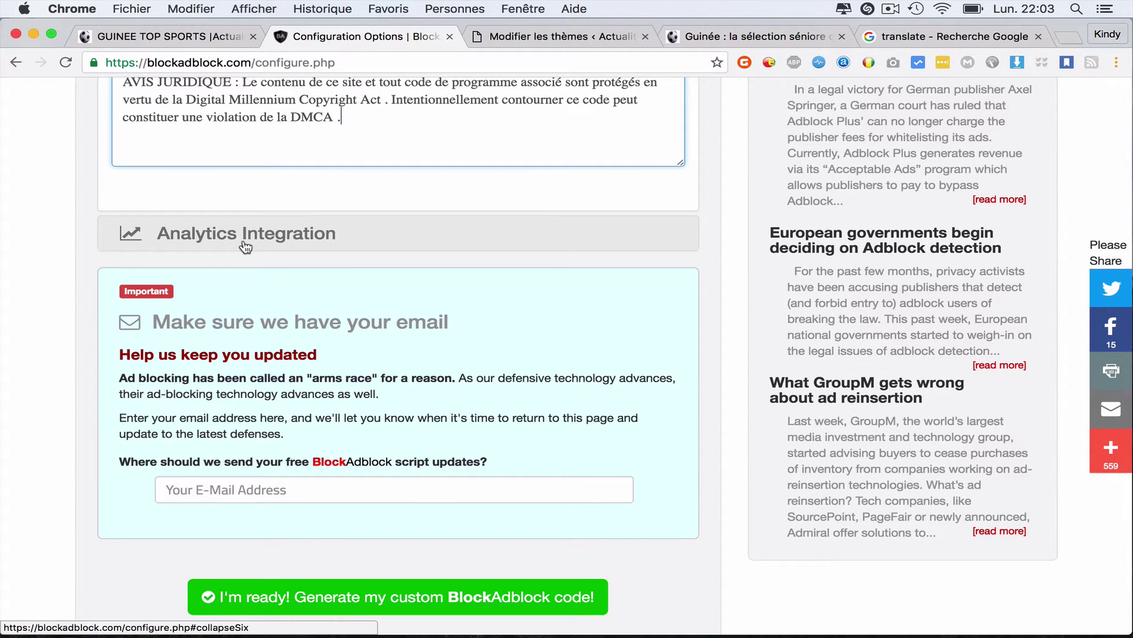
{"action": "left_click", "coordinate": [246, 244]}
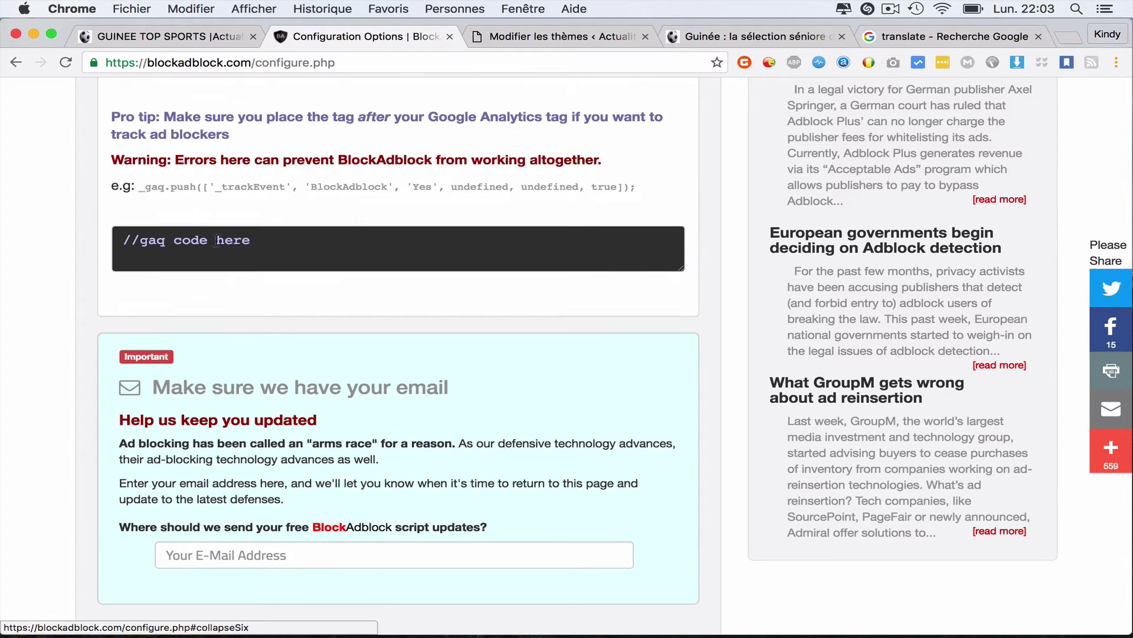
{"action": "scroll", "coordinate": [178, 220], "scroll_direction": "up", "scroll_amount": 4}
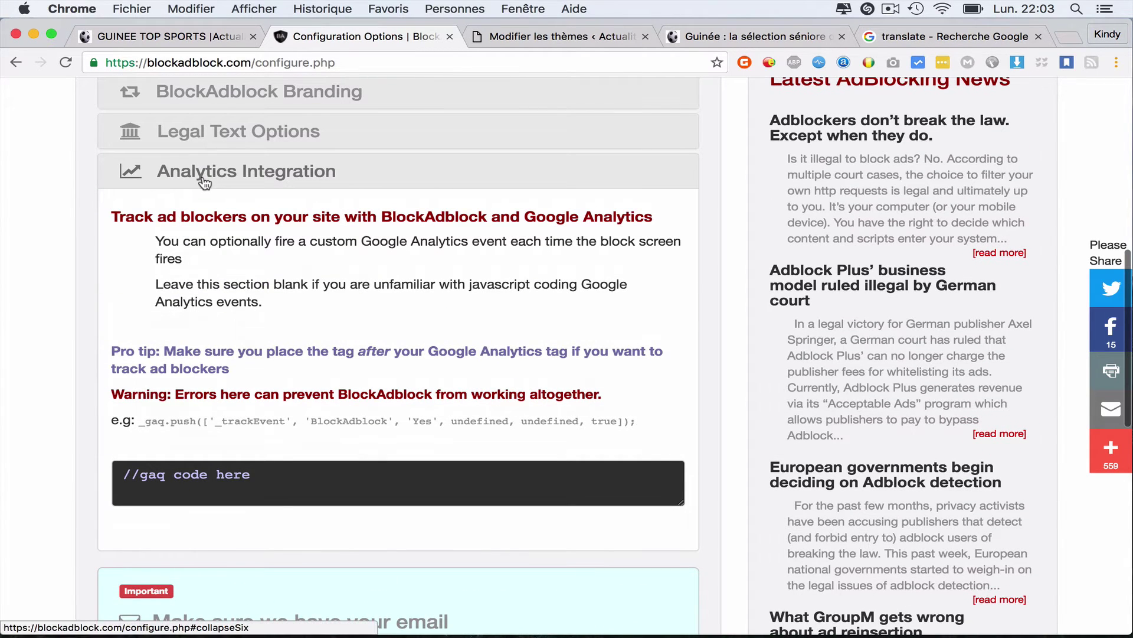
{"action": "scroll", "coordinate": [184, 239], "scroll_direction": "down", "scroll_amount": 2}
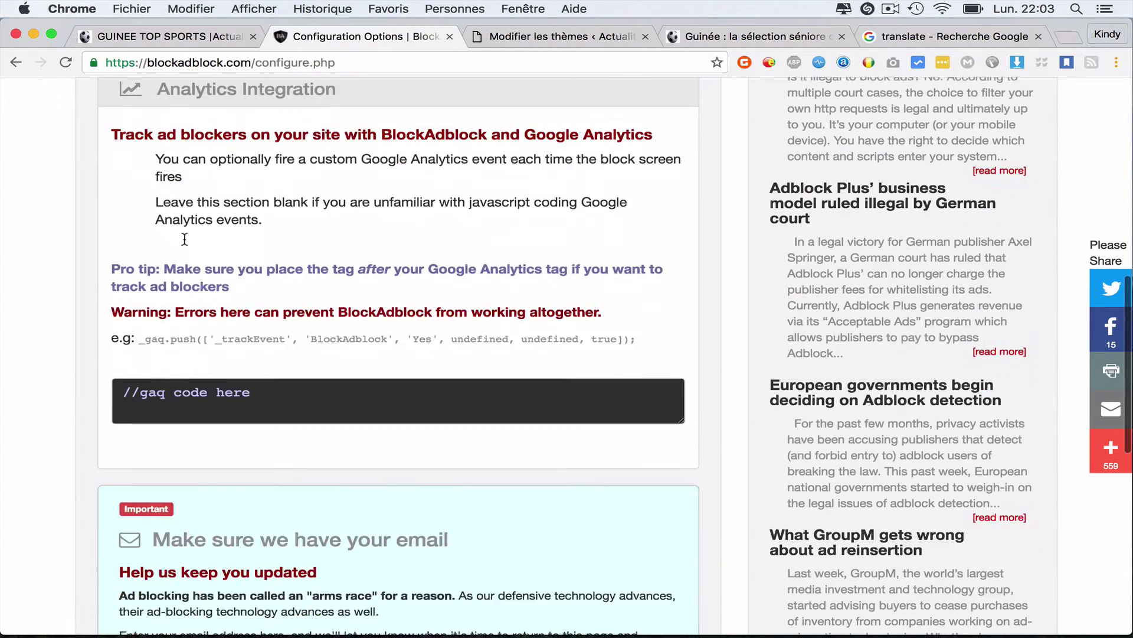
{"action": "scroll", "coordinate": [184, 238], "scroll_direction": "down", "scroll_amount": 2}
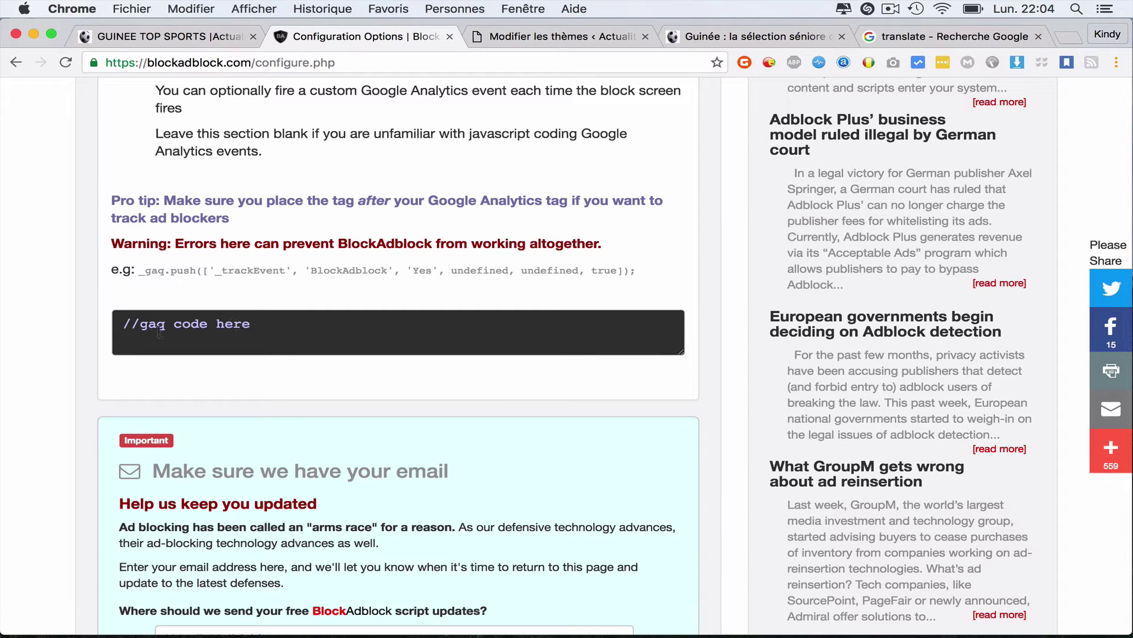
{"action": "left_click", "coordinate": [916, 39]}
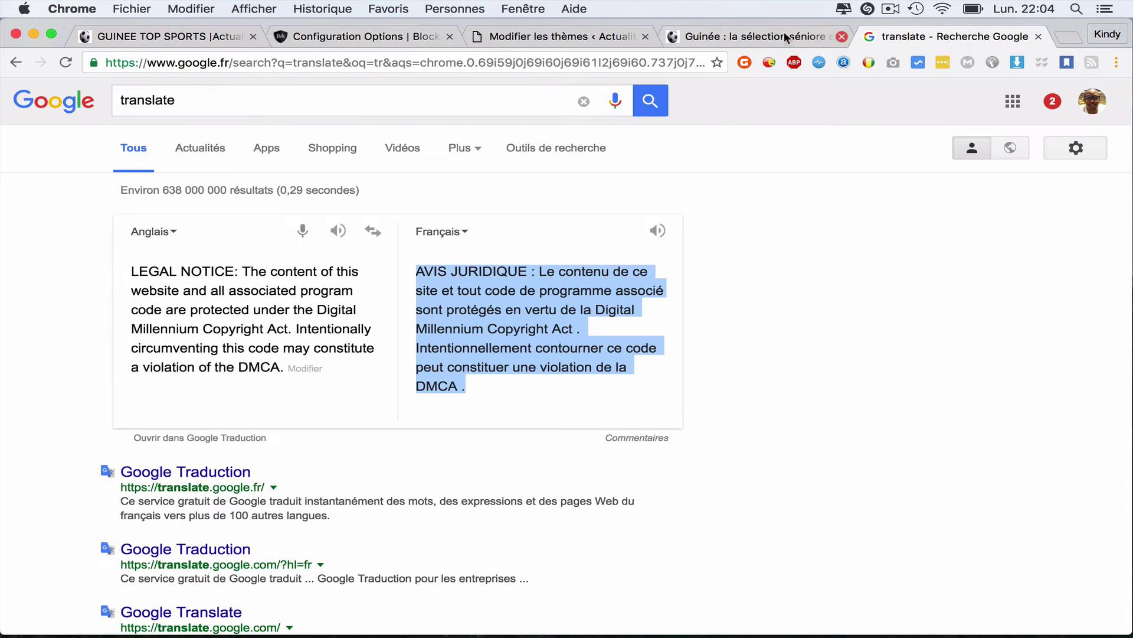
{"action": "left_click", "coordinate": [487, 62]}
{"action": "type", "text": "googe"}
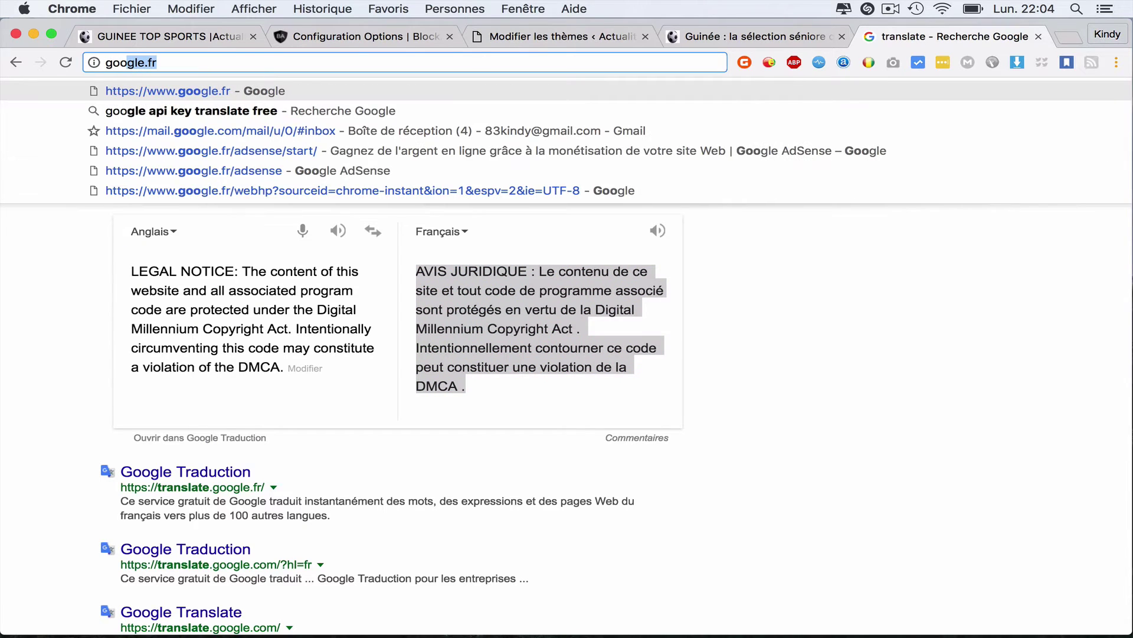
{"action": "key", "text": "BackSpace"}
{"action": "key", "text": "BackSpace"}
{"action": "key", "text": "BackSpace"}
{"action": "key", "text": "BackSpace"}
{"action": "key", "text": "BackSpace"}
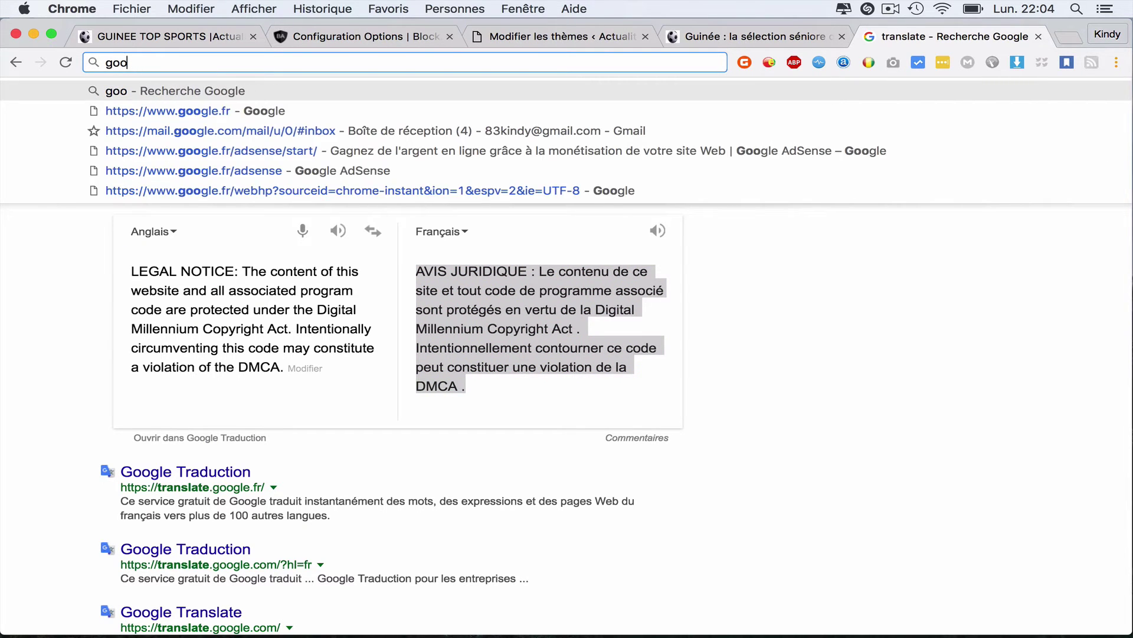
Close the translation search tab and return to the BlockAdblock configuration page
{"action": "left_click", "coordinate": [1037, 36]}
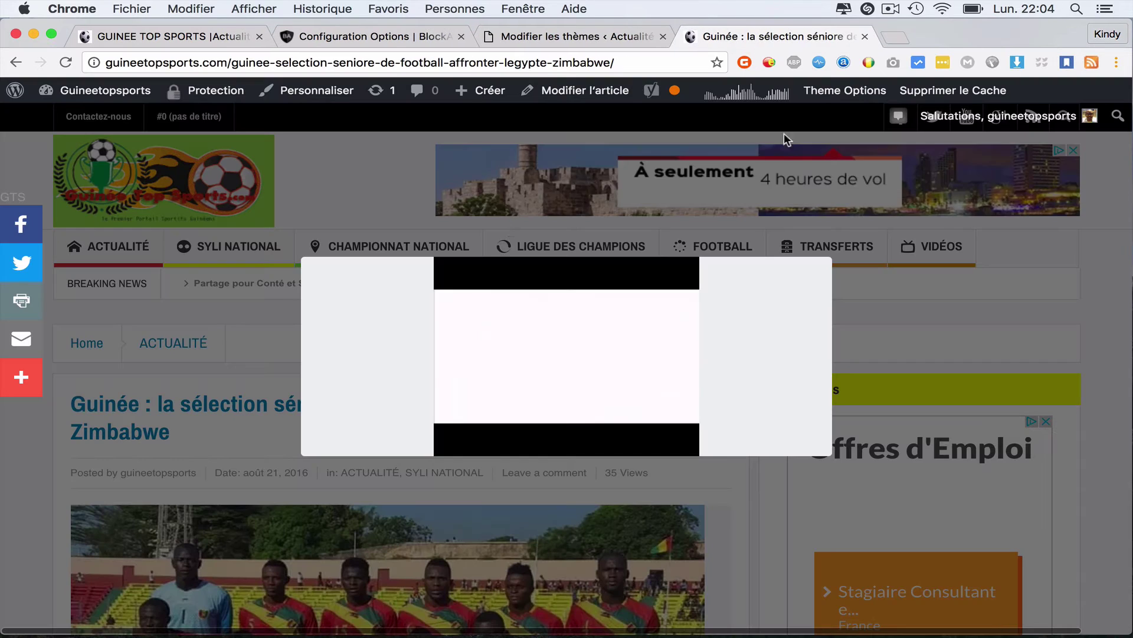
{"action": "left_click", "coordinate": [561, 36]}
{"action": "left_click", "coordinate": [378, 37]}
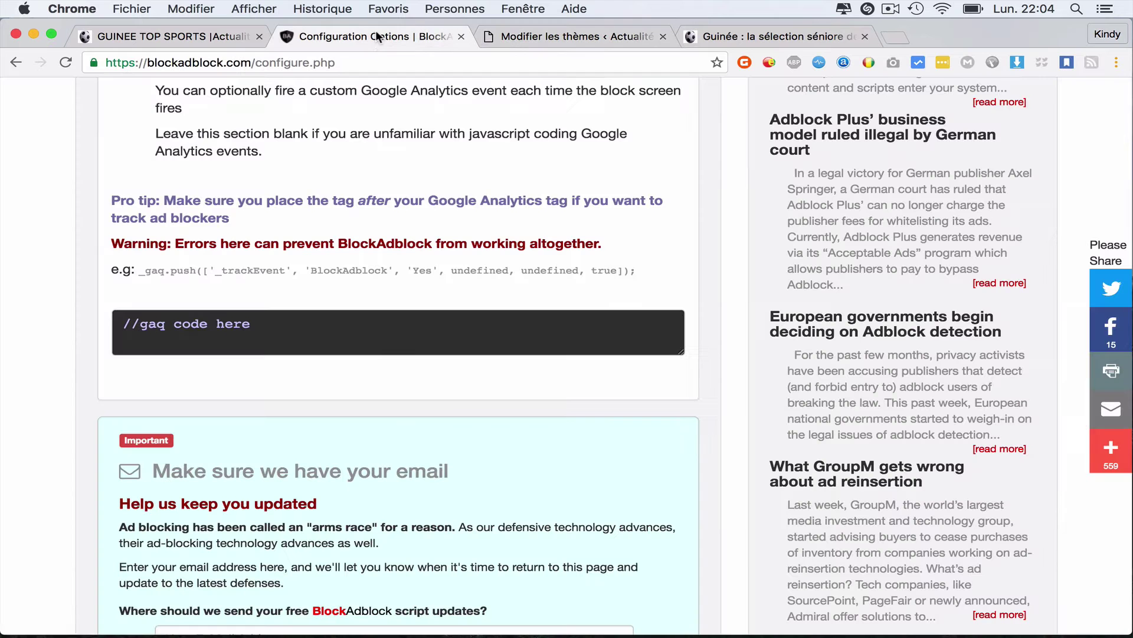
Review the configuration sections and generate the custom BlockAdblock code, leaving the e-mail address field empty
{"action": "scroll", "coordinate": [225, 339], "scroll_direction": "down", "scroll_amount": 8}
{"action": "scroll", "coordinate": [225, 339], "scroll_direction": "up", "scroll_amount": 15}
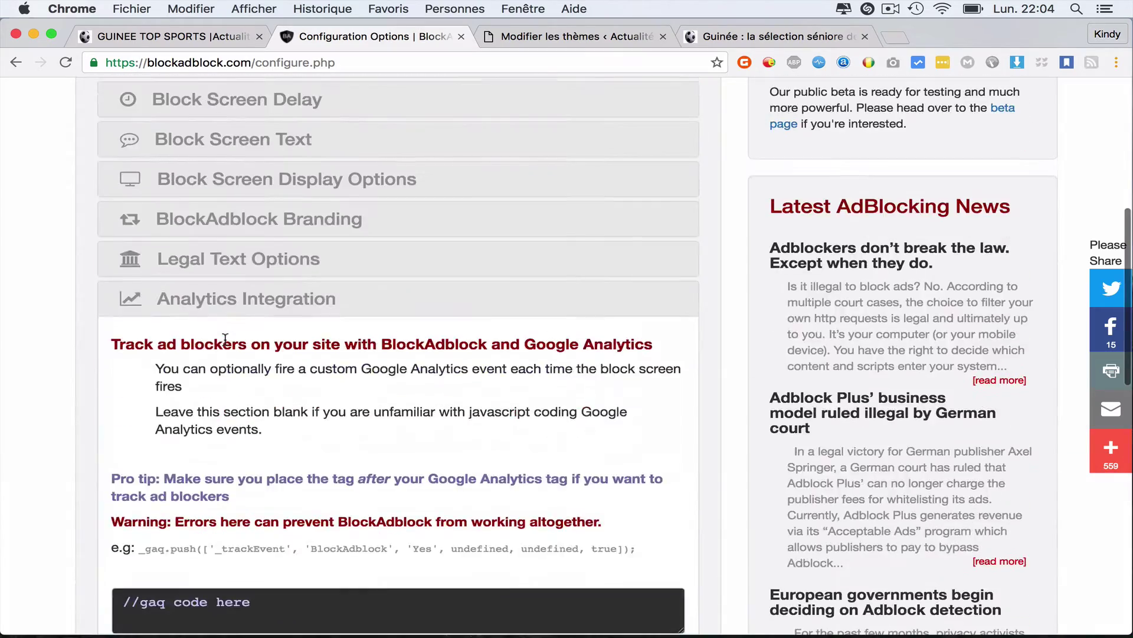
{"action": "scroll", "coordinate": [225, 338], "scroll_direction": "down", "scroll_amount": 3}
{"action": "scroll", "coordinate": [225, 339], "scroll_direction": "down", "scroll_amount": 1}
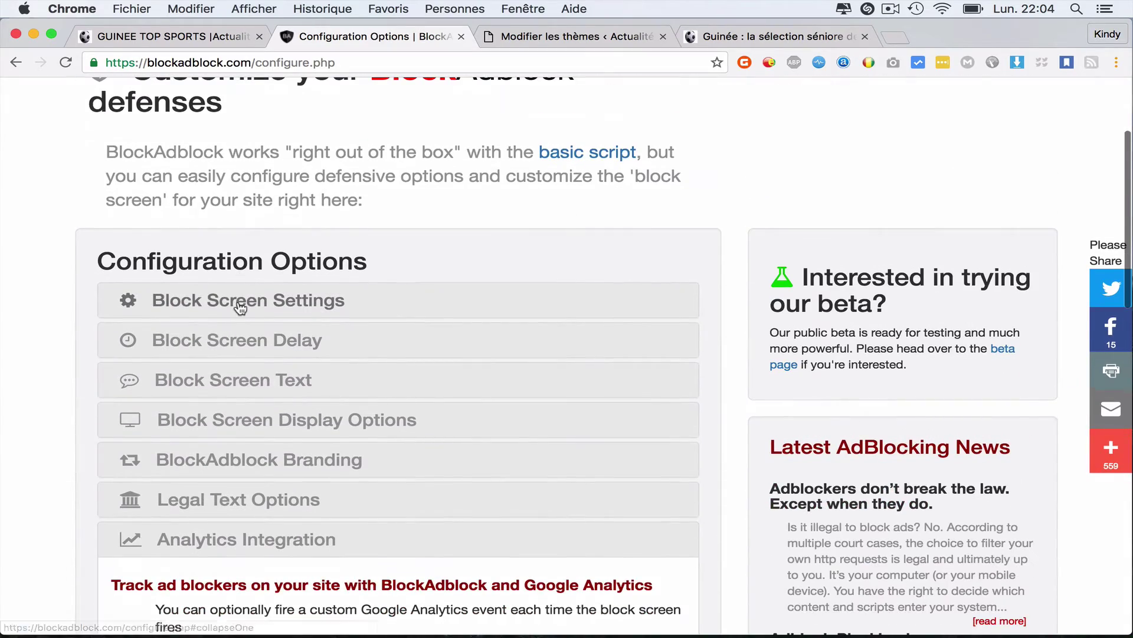
{"action": "scroll", "coordinate": [240, 305], "scroll_direction": "down", "scroll_amount": 10}
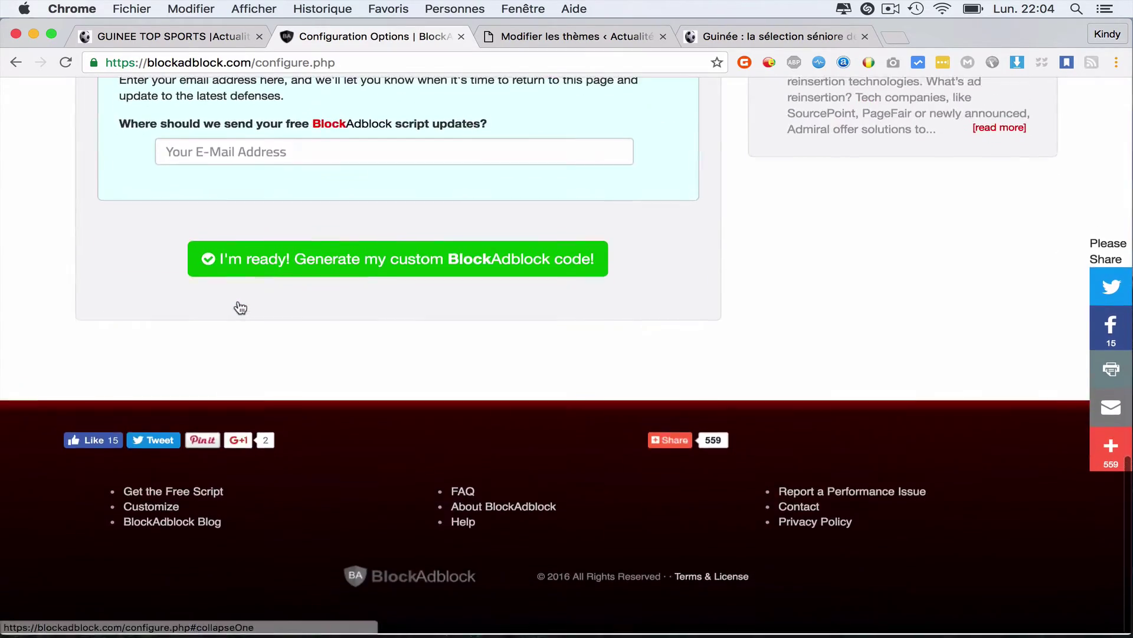
{"action": "scroll", "coordinate": [238, 306], "scroll_direction": "up", "scroll_amount": 5}
{"action": "scroll", "coordinate": [238, 304], "scroll_direction": "down", "scroll_amount": 2}
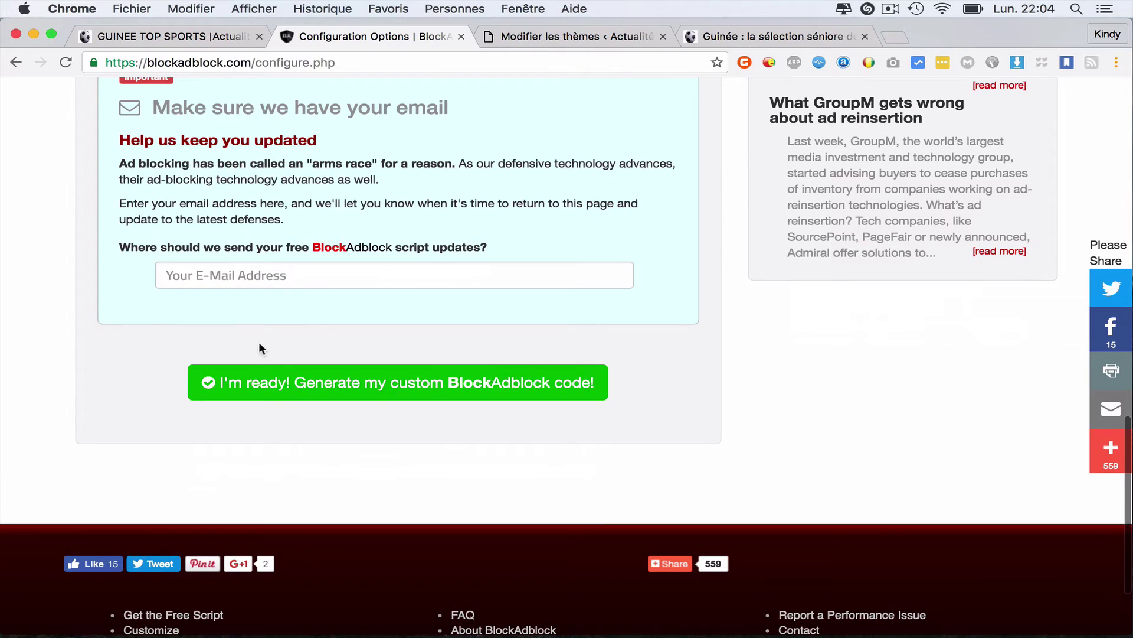
{"action": "left_click", "coordinate": [294, 393]}
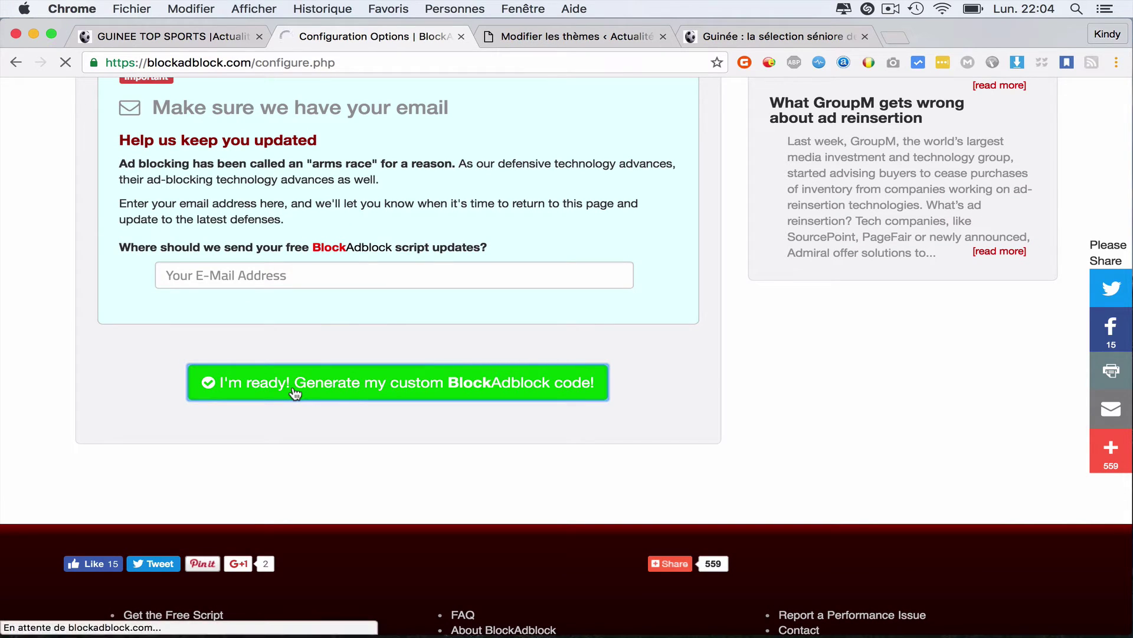
Copy the whole customized BlockAdblock code to the clipboard
{"action": "scroll", "coordinate": [616, 258], "scroll_direction": "down", "scroll_amount": 5}
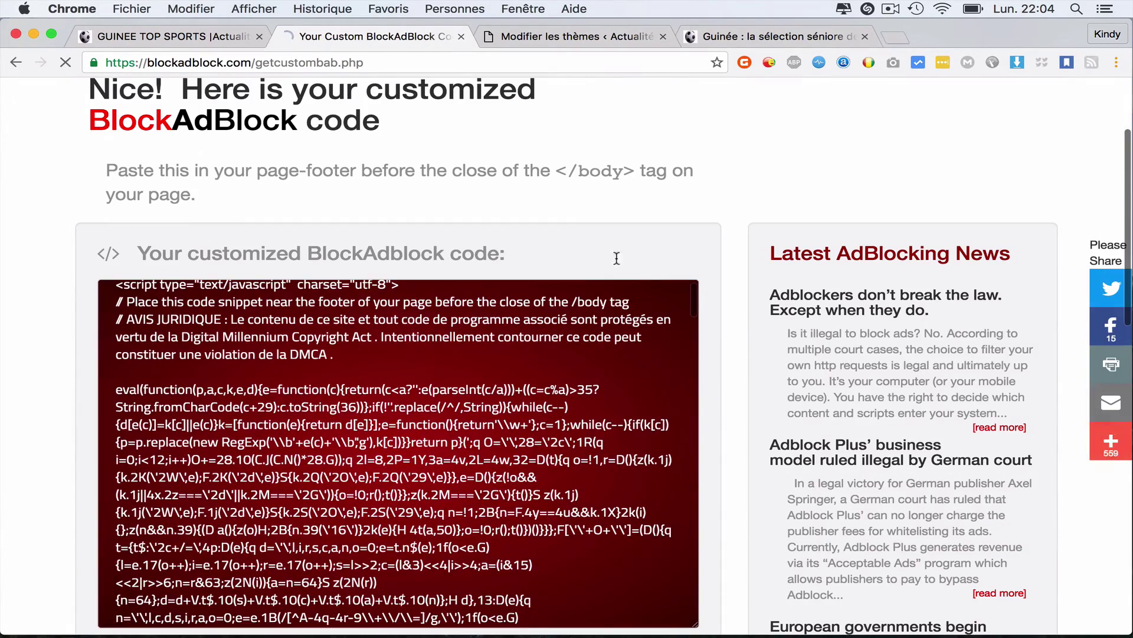
{"action": "scroll", "coordinate": [644, 284], "scroll_direction": "down", "scroll_amount": 4}
{"action": "scroll", "coordinate": [737, 381], "scroll_direction": "down", "scroll_amount": 4}
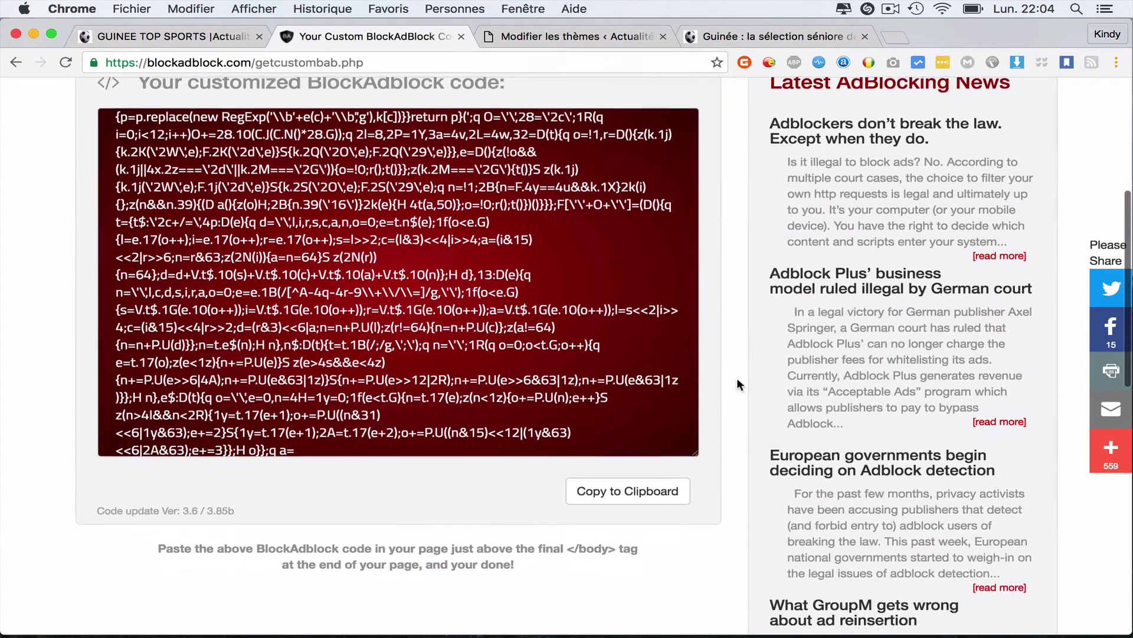
{"action": "scroll", "coordinate": [736, 377], "scroll_direction": "down", "scroll_amount": 2}
{"action": "left_click", "coordinate": [634, 437]}
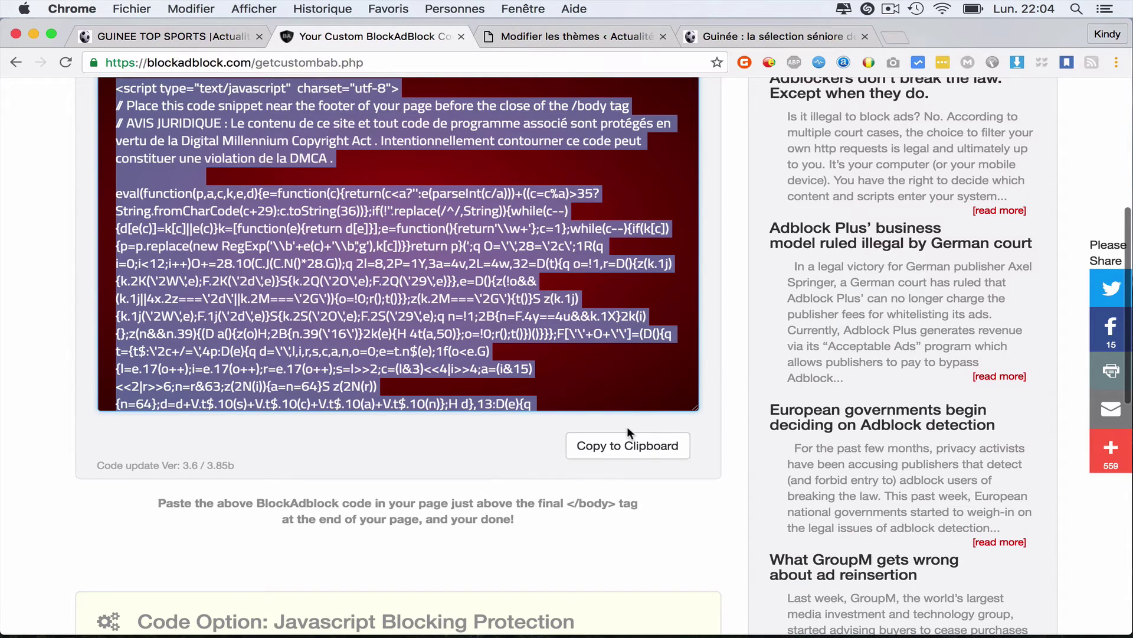
Go from the WordPress theme editor to the public Actualités Guinée site and examine the home page and its advertising spots
{"action": "left_click", "coordinate": [571, 38]}
{"action": "scroll", "coordinate": [94, 376], "scroll_direction": "down", "scroll_amount": 3}
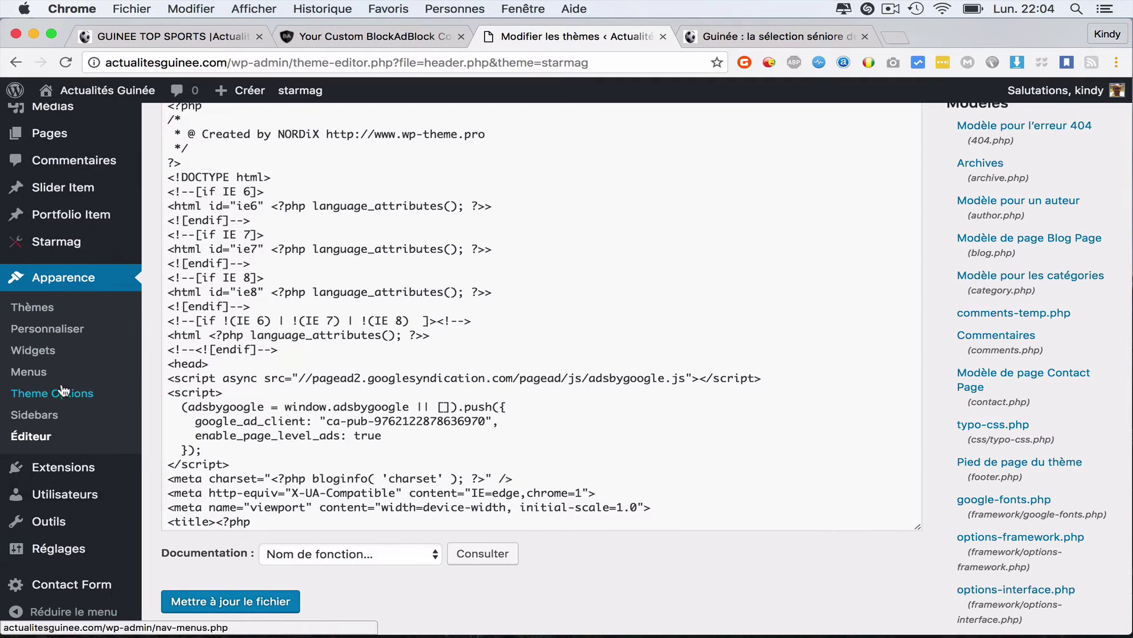
{"action": "mouse_move", "coordinate": [94, 93]}
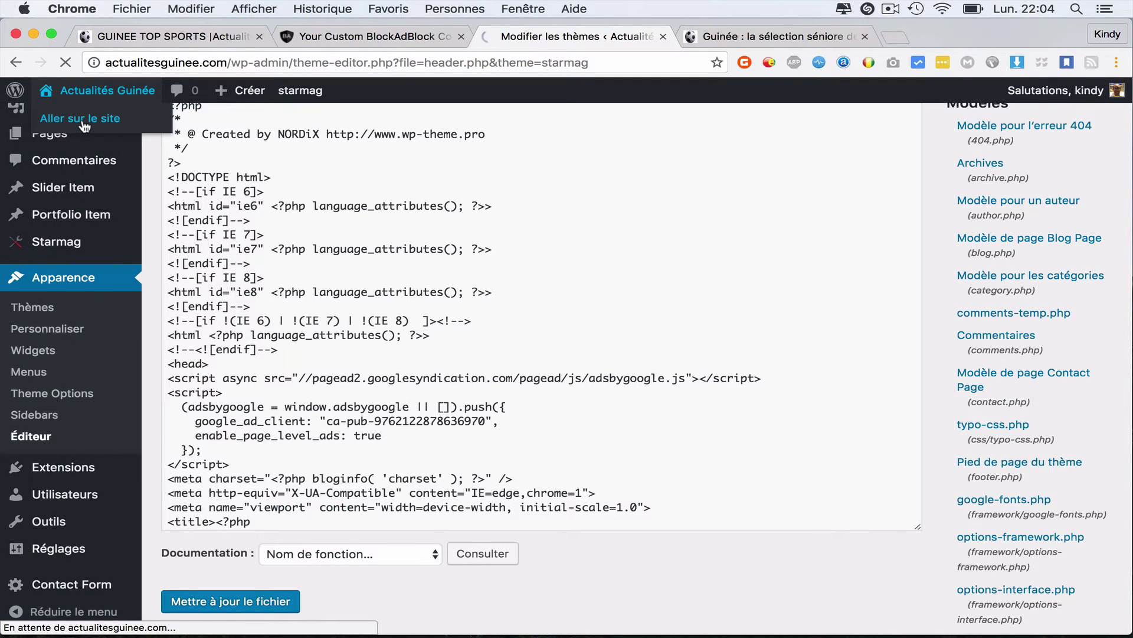
{"action": "left_click", "coordinate": [83, 120]}
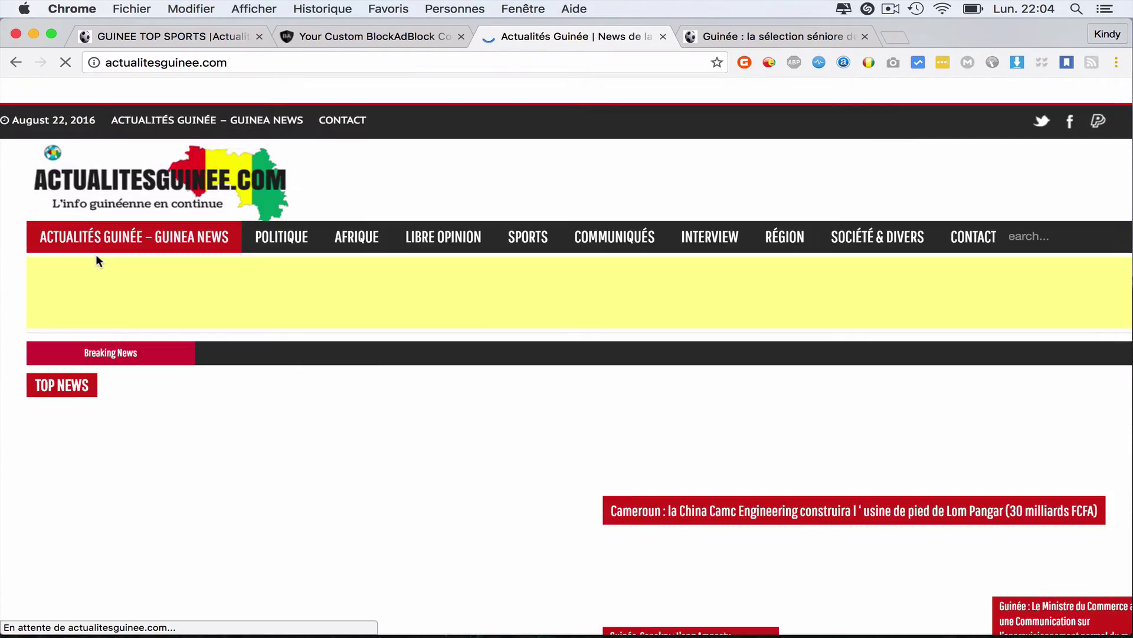
{"action": "scroll", "coordinate": [95, 254], "scroll_direction": "down", "scroll_amount": 10}
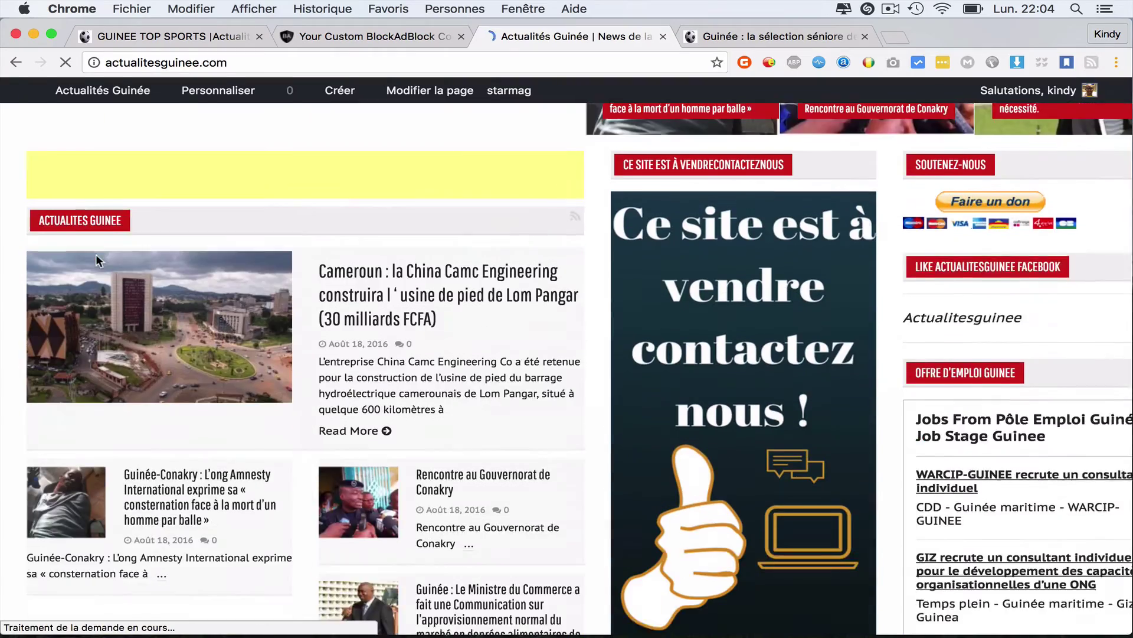
{"action": "scroll", "coordinate": [96, 254], "scroll_direction": "down", "scroll_amount": 5}
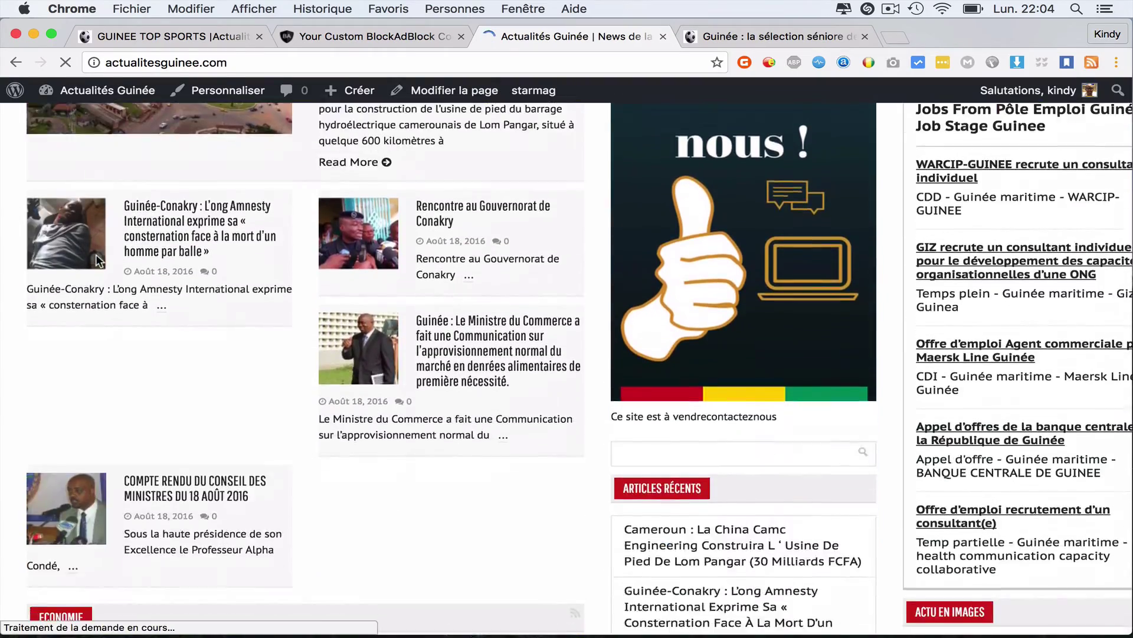
{"action": "scroll", "coordinate": [96, 254], "scroll_direction": "down", "scroll_amount": 10}
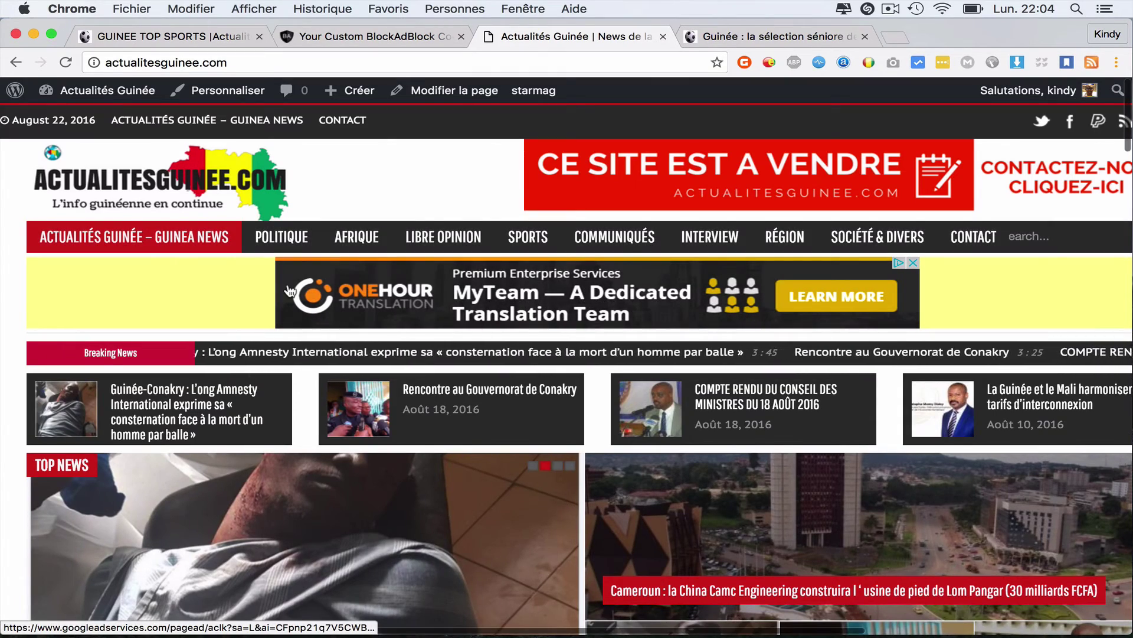
{"action": "scroll", "coordinate": [288, 288], "scroll_direction": "down", "scroll_amount": 10}
{"action": "scroll", "coordinate": [288, 288], "scroll_direction": "up", "scroll_amount": 3}
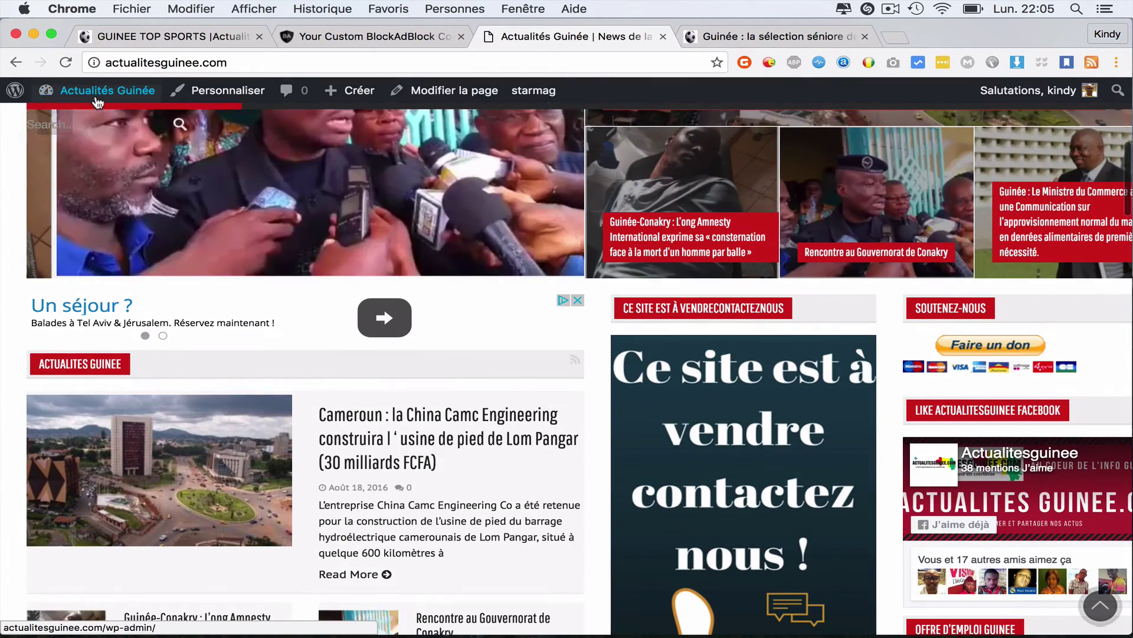
{"action": "scroll", "coordinate": [71, 121], "scroll_direction": "up", "scroll_amount": 7}
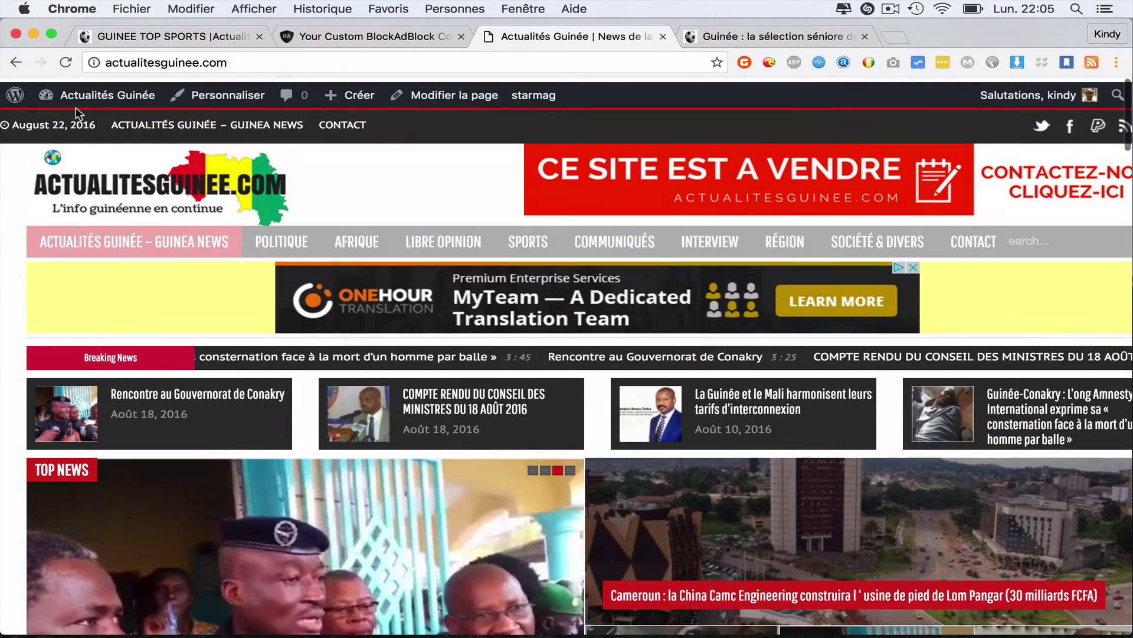
Return to the Actualités Guinée WordPress dashboard and open the theme editor
{"action": "mouse_move", "coordinate": [74, 98]}
{"action": "left_click", "coordinate": [65, 121]}
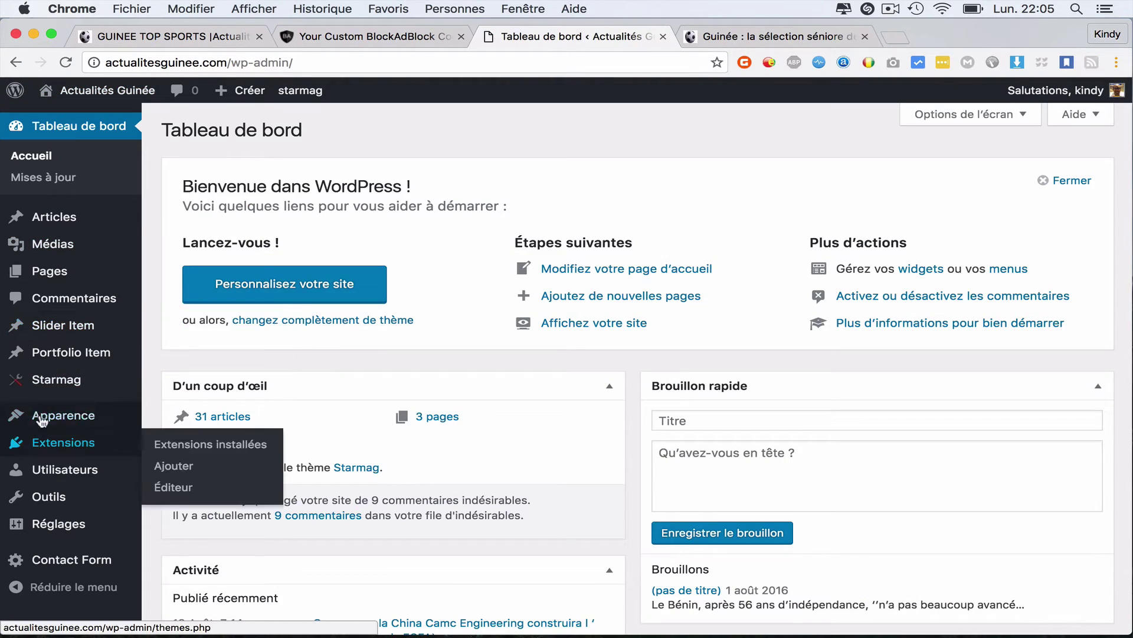
{"action": "mouse_move", "coordinate": [47, 419]}
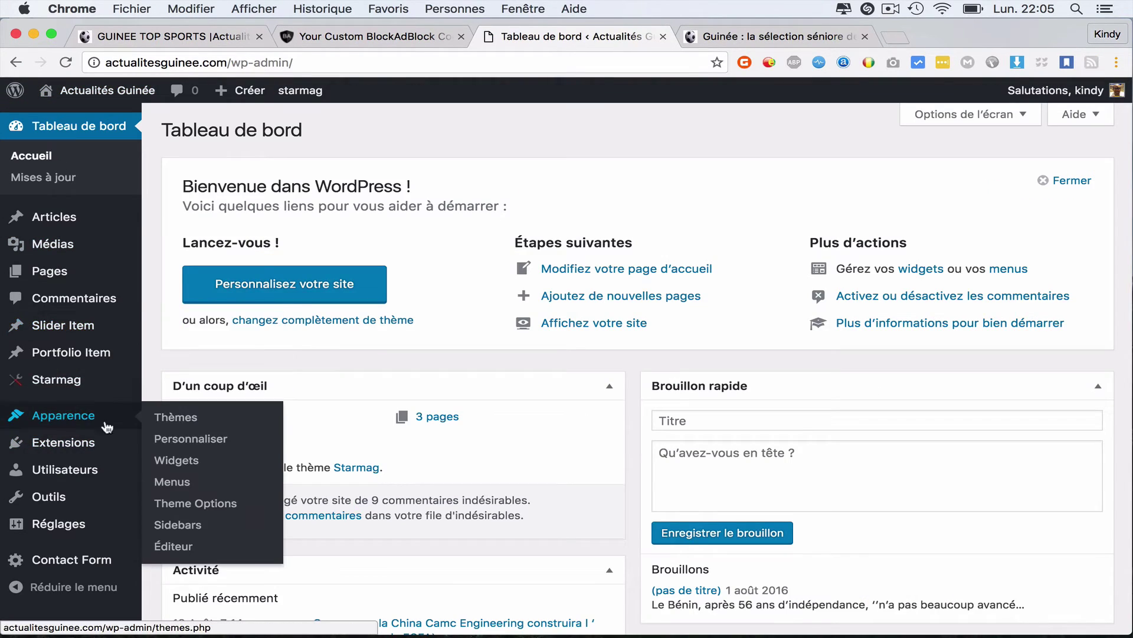
{"action": "left_click", "coordinate": [175, 547]}
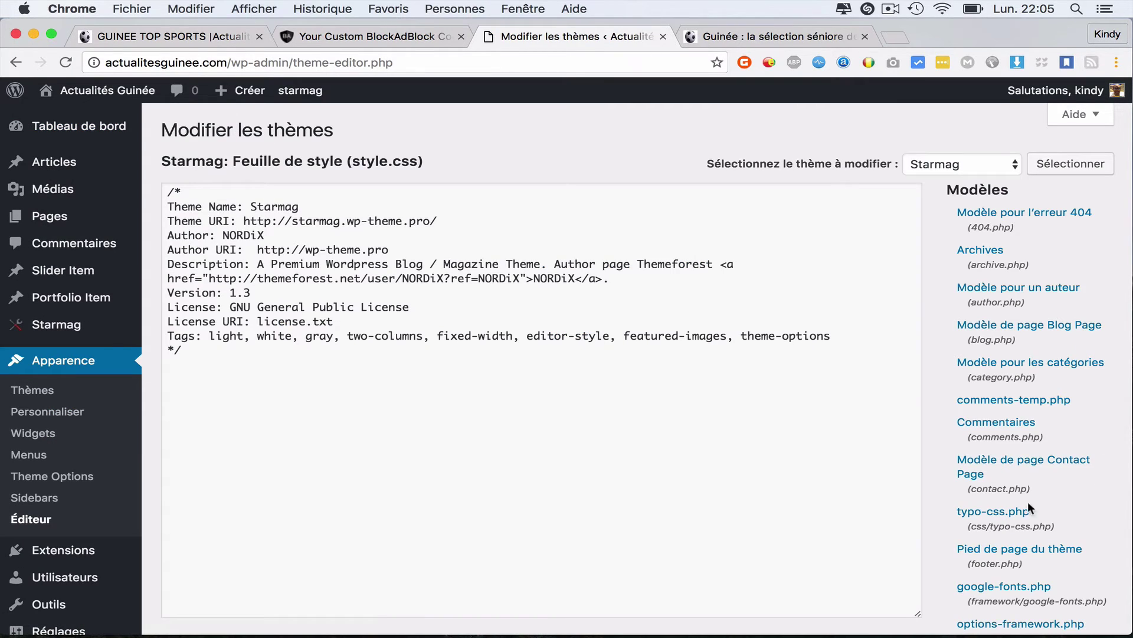
Open the Starmag theme's header template, header.php, for editing
{"action": "scroll", "coordinate": [1027, 504], "scroll_direction": "down", "scroll_amount": 5}
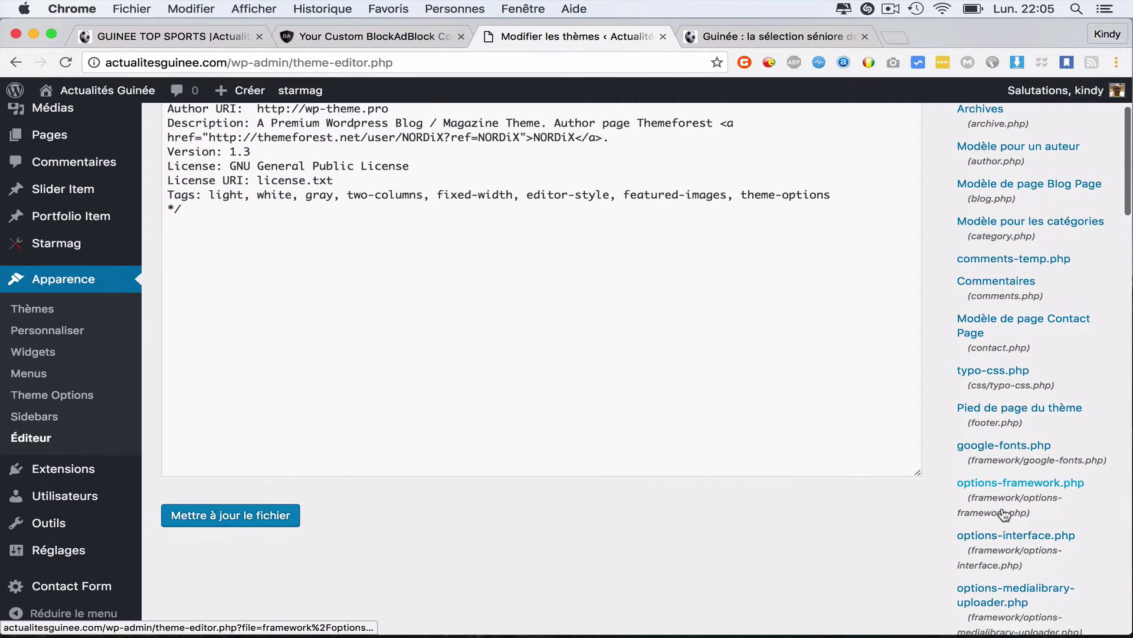
{"action": "scroll", "coordinate": [1004, 515], "scroll_direction": "down", "scroll_amount": 15}
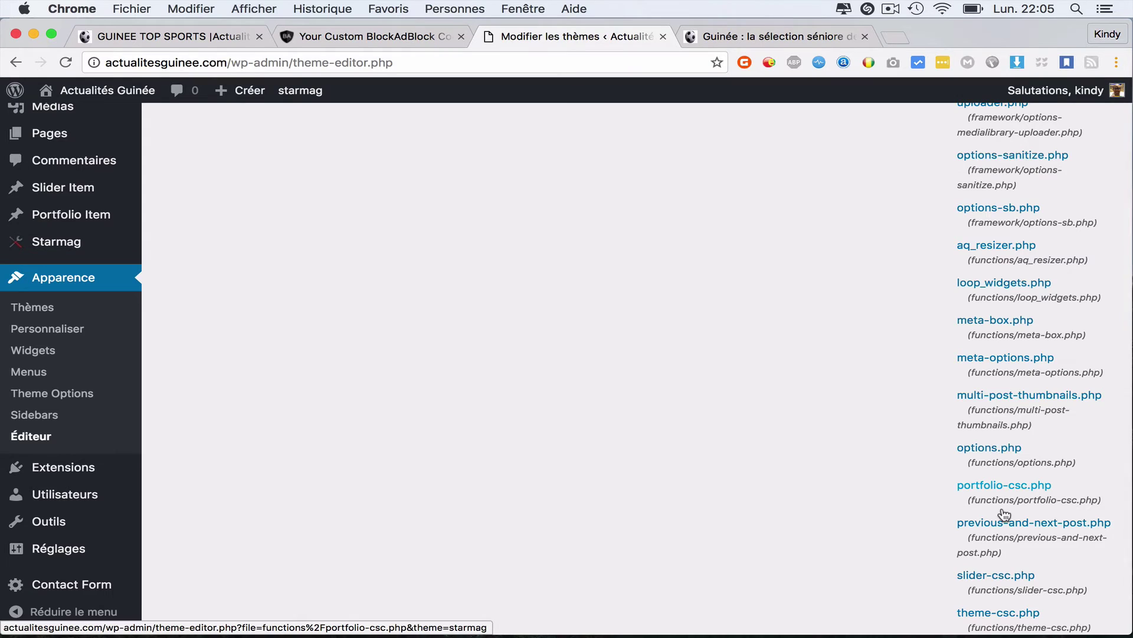
{"action": "scroll", "coordinate": [1004, 514], "scroll_direction": "down", "scroll_amount": 10}
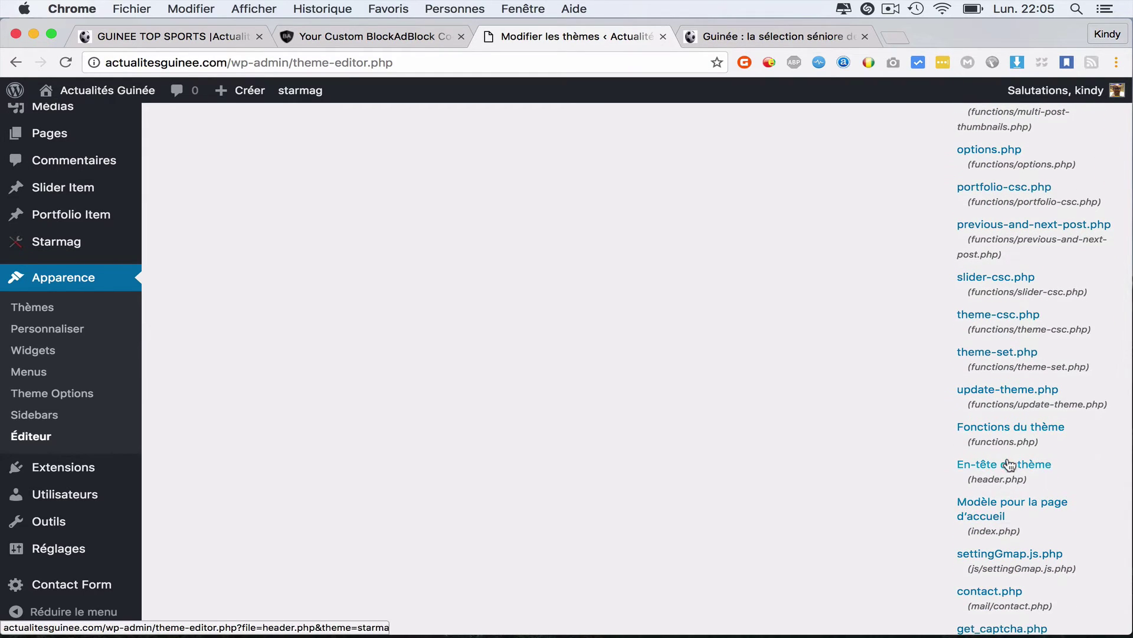
{"action": "left_click", "coordinate": [997, 470]}
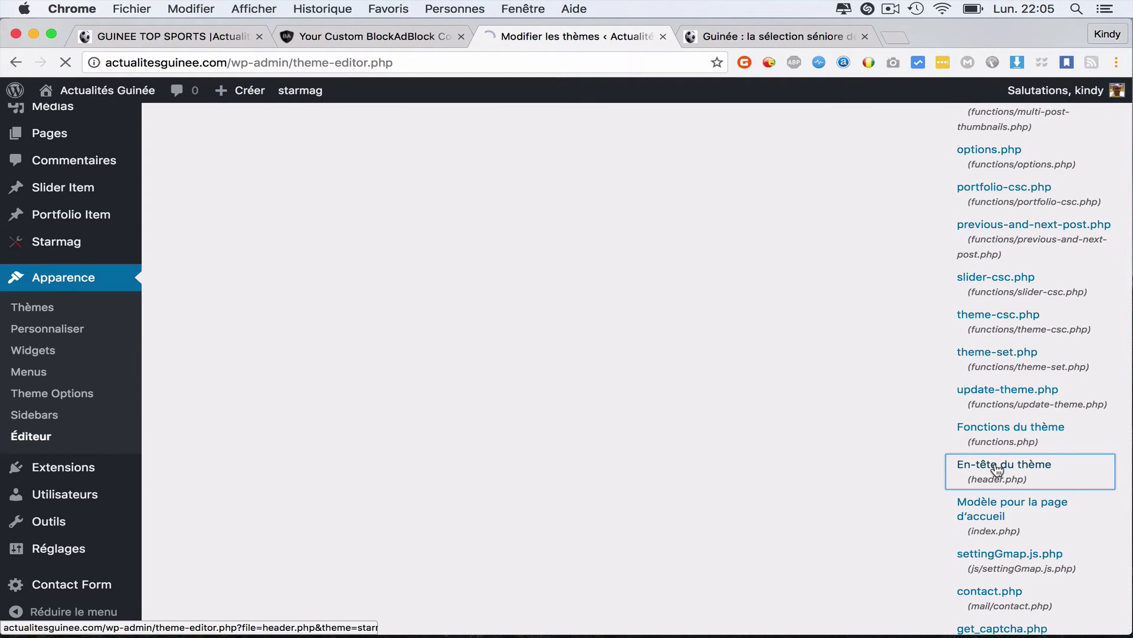
Look through the header.php code down to its end for the place to insert the BlockAdblock script
{"action": "scroll", "coordinate": [588, 347], "scroll_direction": "down", "scroll_amount": 3}
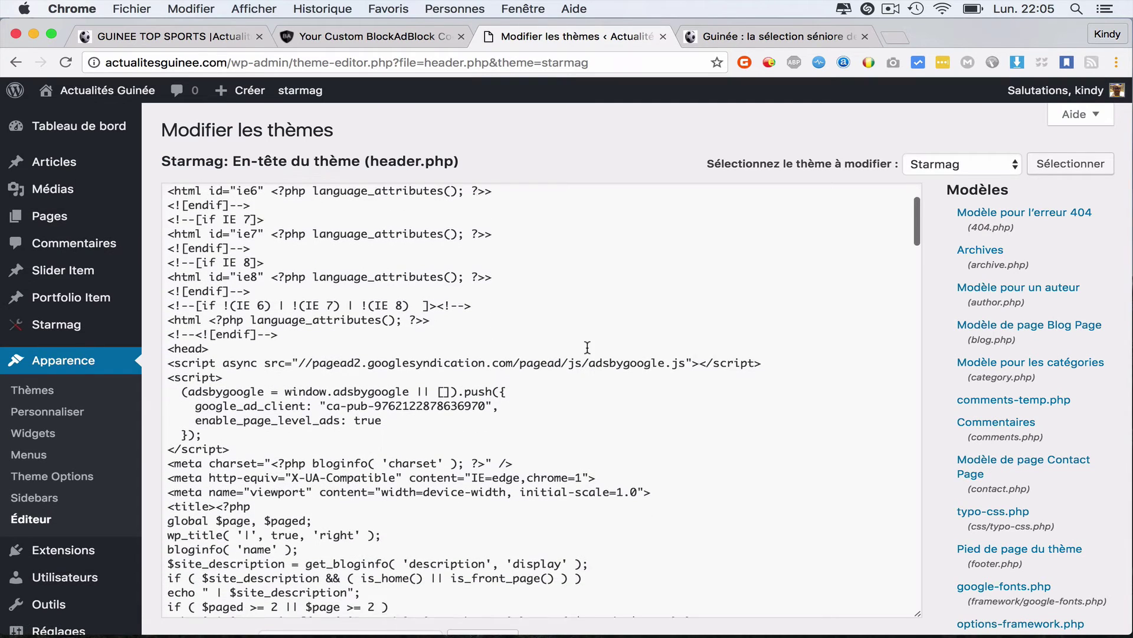
{"action": "scroll", "coordinate": [587, 347], "scroll_direction": "down", "scroll_amount": 3}
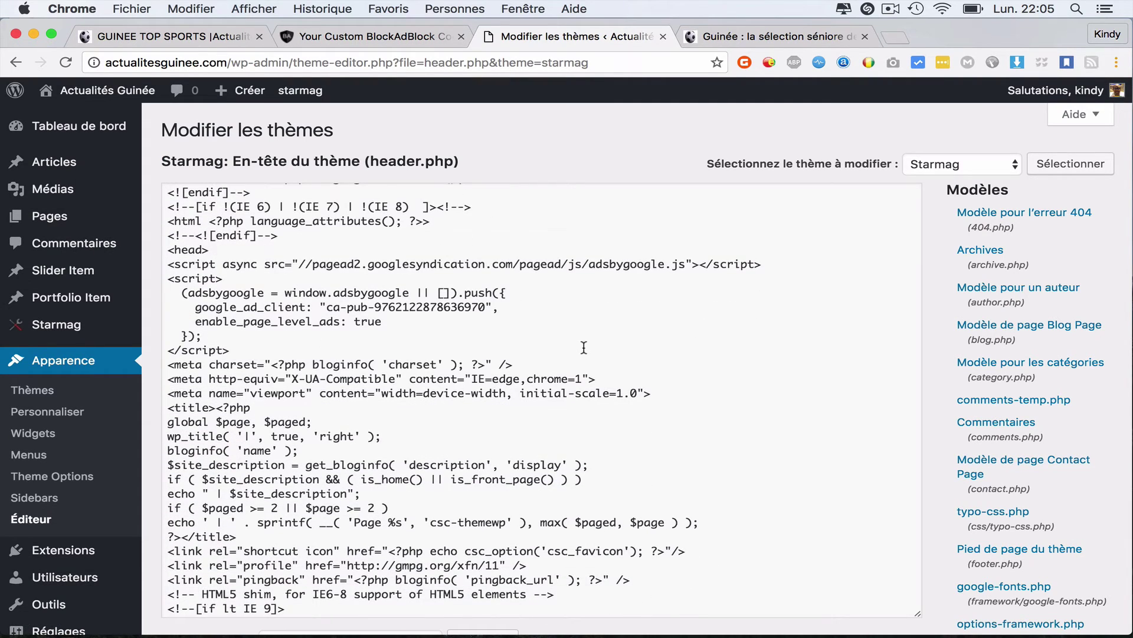
{"action": "scroll", "coordinate": [584, 347], "scroll_direction": "down", "scroll_amount": 10}
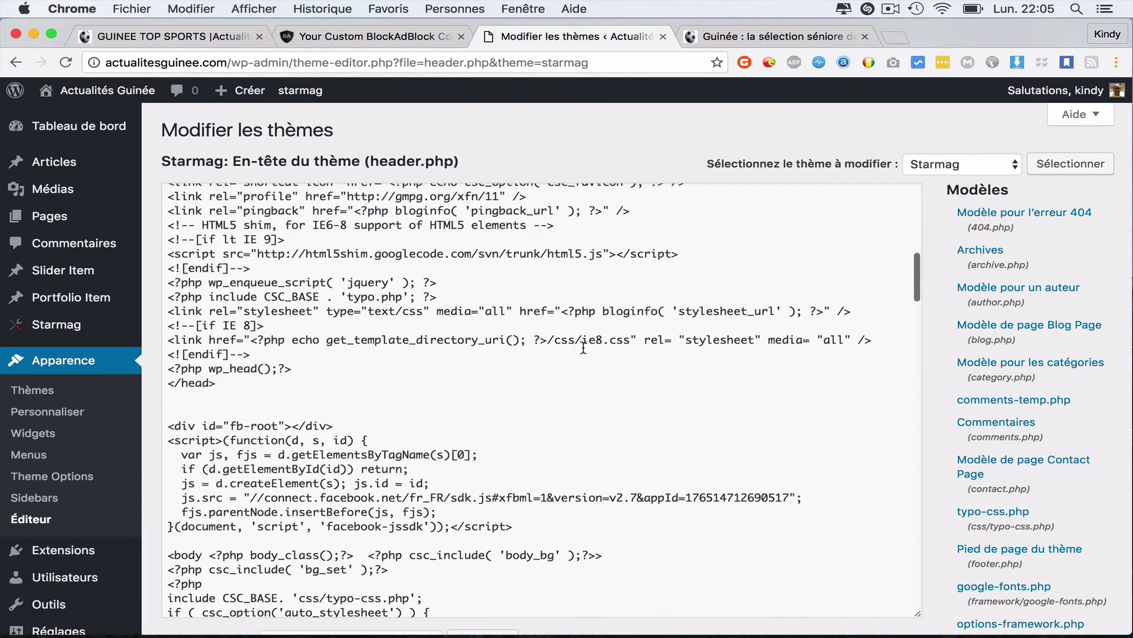
{"action": "scroll", "coordinate": [238, 399], "scroll_direction": "down", "scroll_amount": 20}
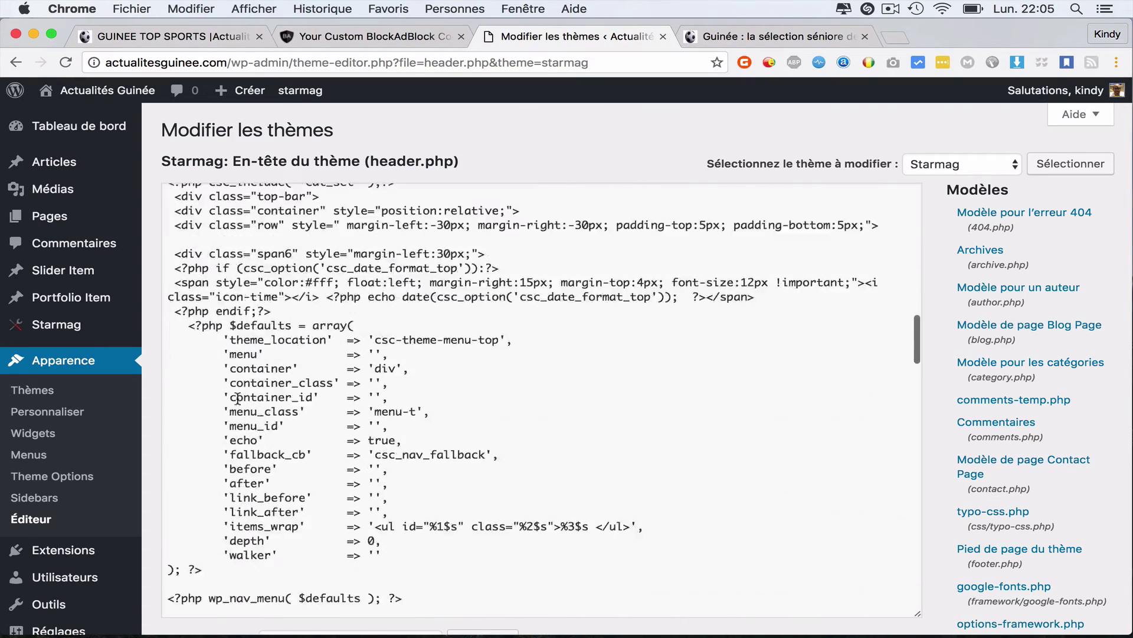
{"action": "scroll", "coordinate": [237, 399], "scroll_direction": "down", "scroll_amount": 20}
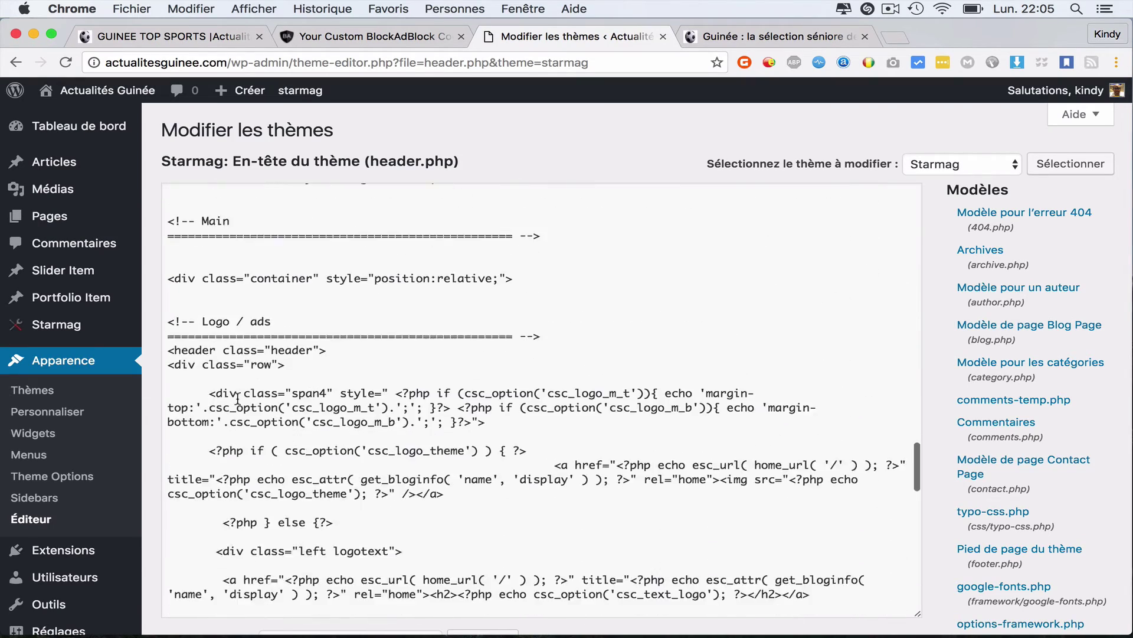
{"action": "scroll", "coordinate": [237, 399], "scroll_direction": "down", "scroll_amount": 15}
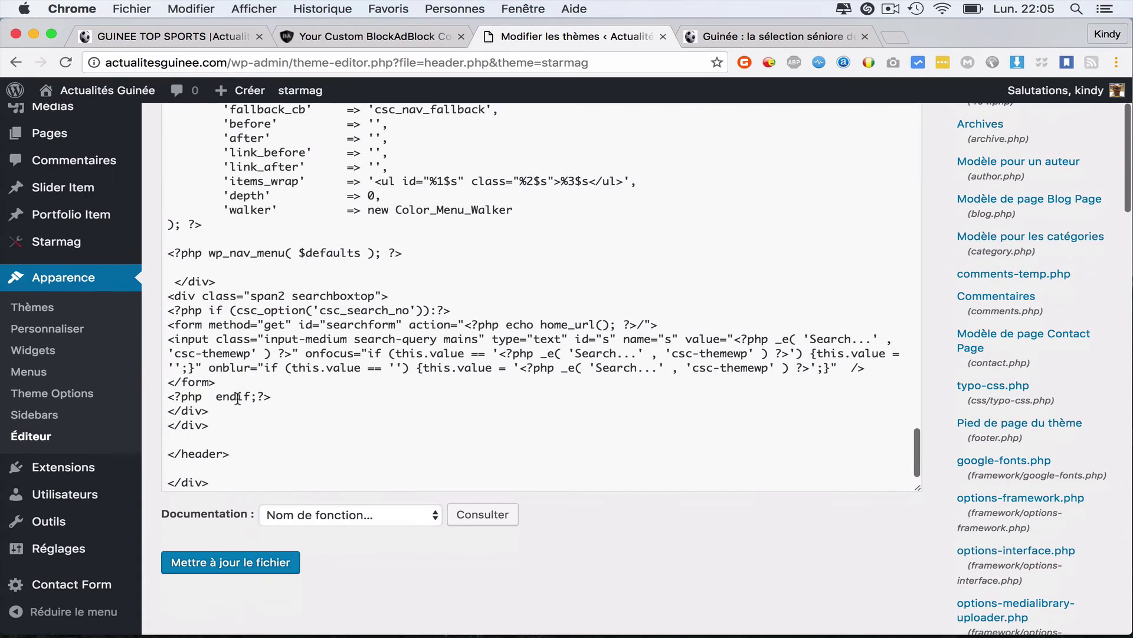
Paste the BlockAdblock script just above the closing header tag in header.php and update the file
{"action": "left_click", "coordinate": [227, 437]}
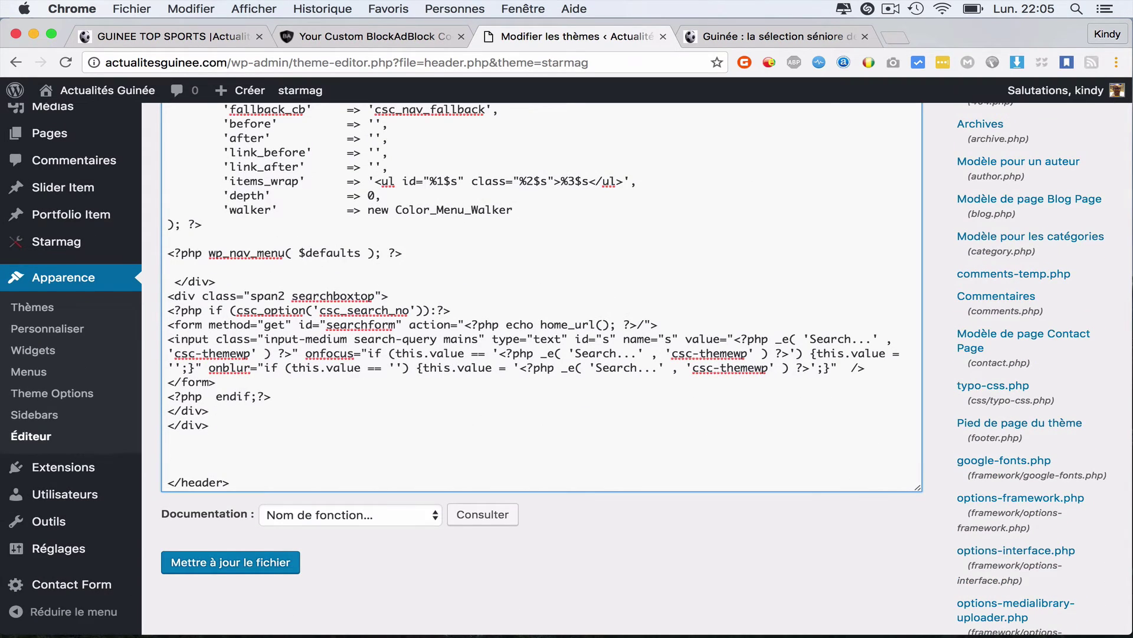
{"action": "key", "text": "super+v"}
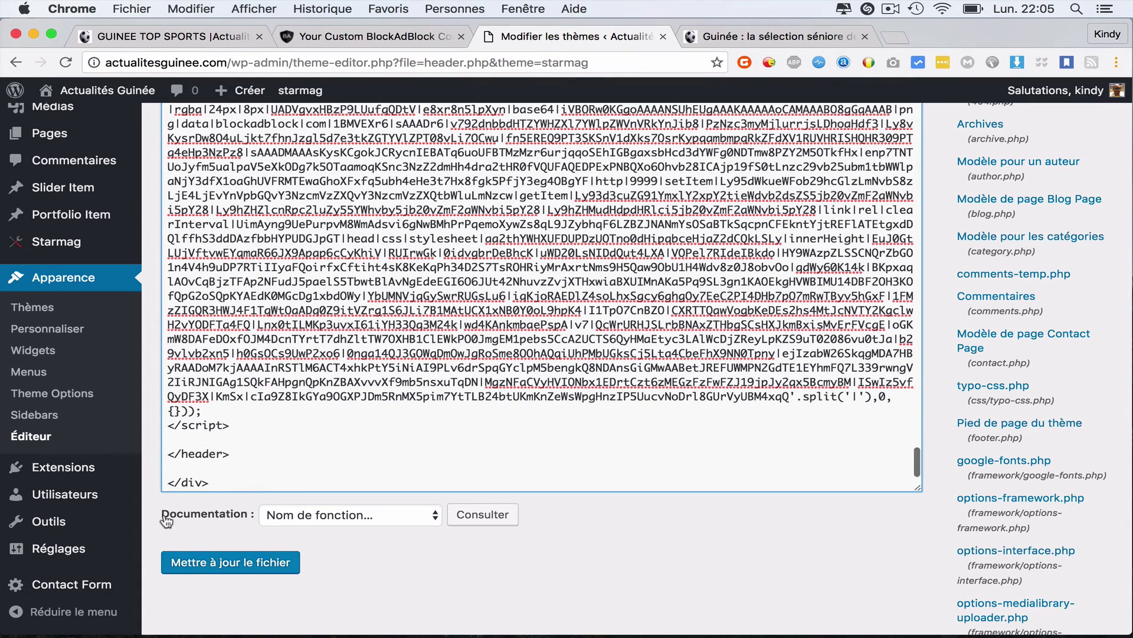
{"action": "left_click", "coordinate": [267, 559]}
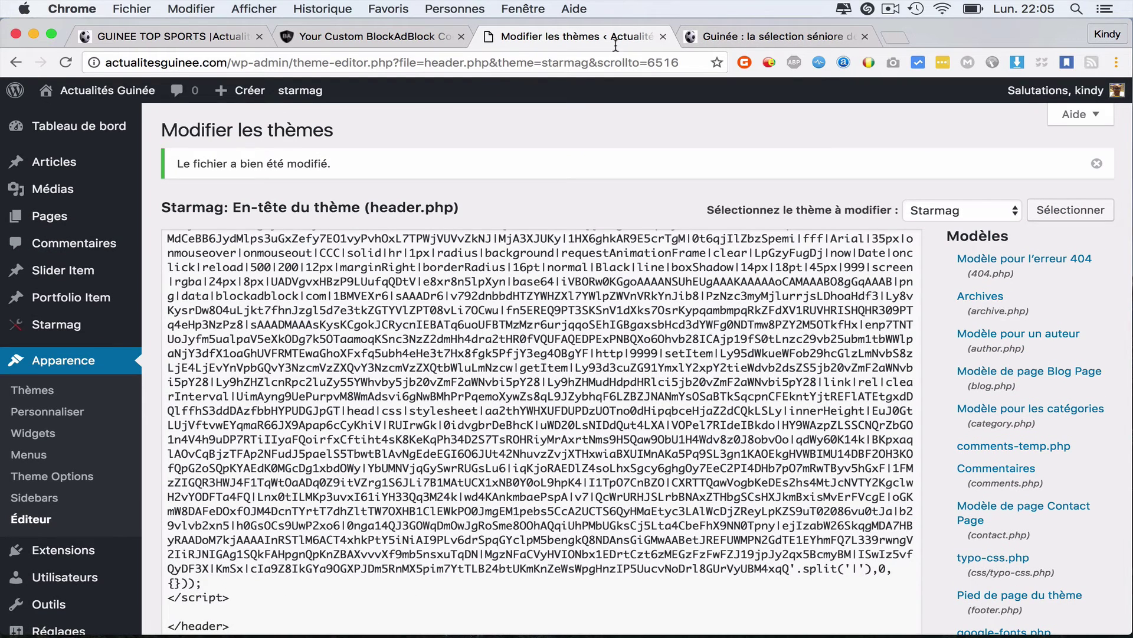
Load actualitesguinee.com in place of the Guinée Top Sports article and look over its home page
{"action": "left_click", "coordinate": [726, 36]}
{"action": "left_click", "coordinate": [293, 64]}
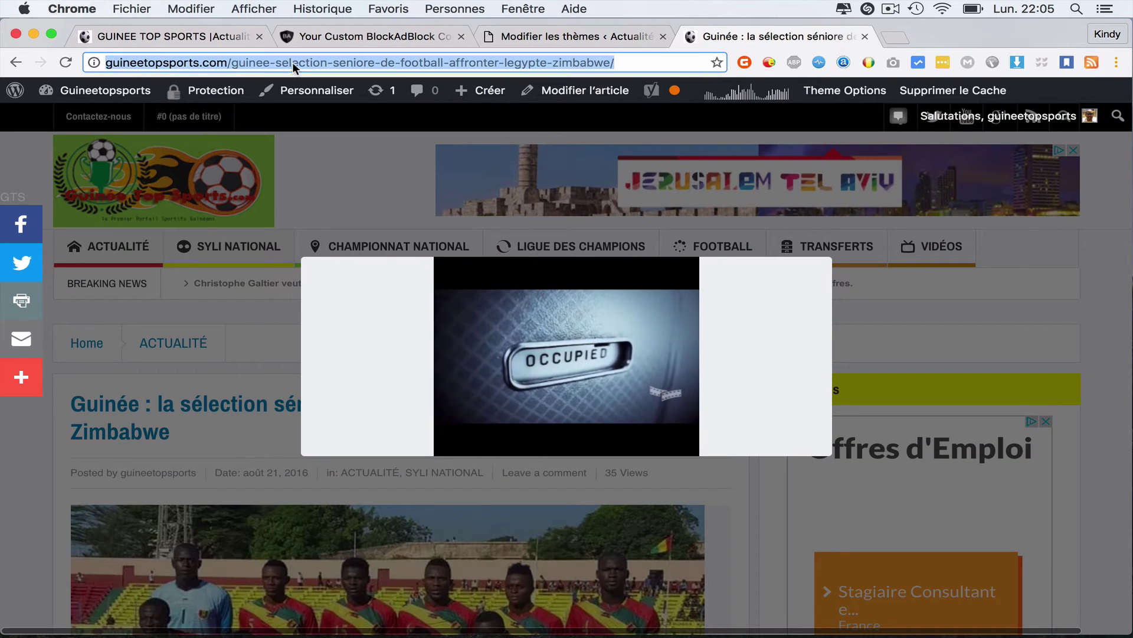
{"action": "type", "text": "am"}
{"action": "key", "text": "BackSpace"}
{"action": "key", "text": "BackSpace"}
{"action": "key", "text": "BackSpace"}
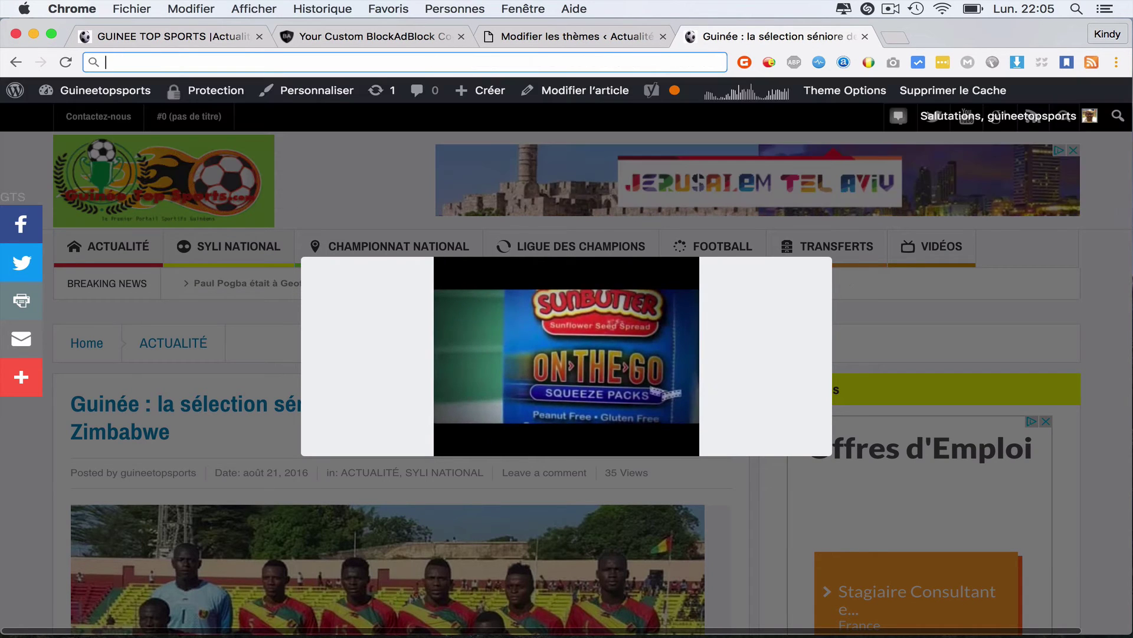
{"action": "type", "text": "ac"}
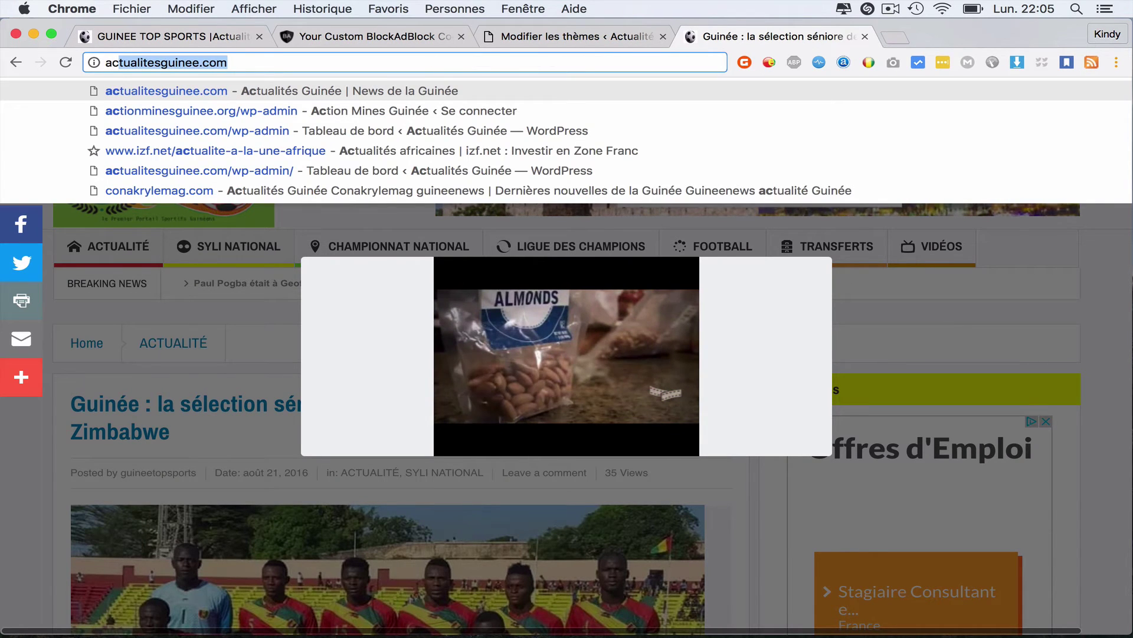
{"action": "key", "text": "Return"}
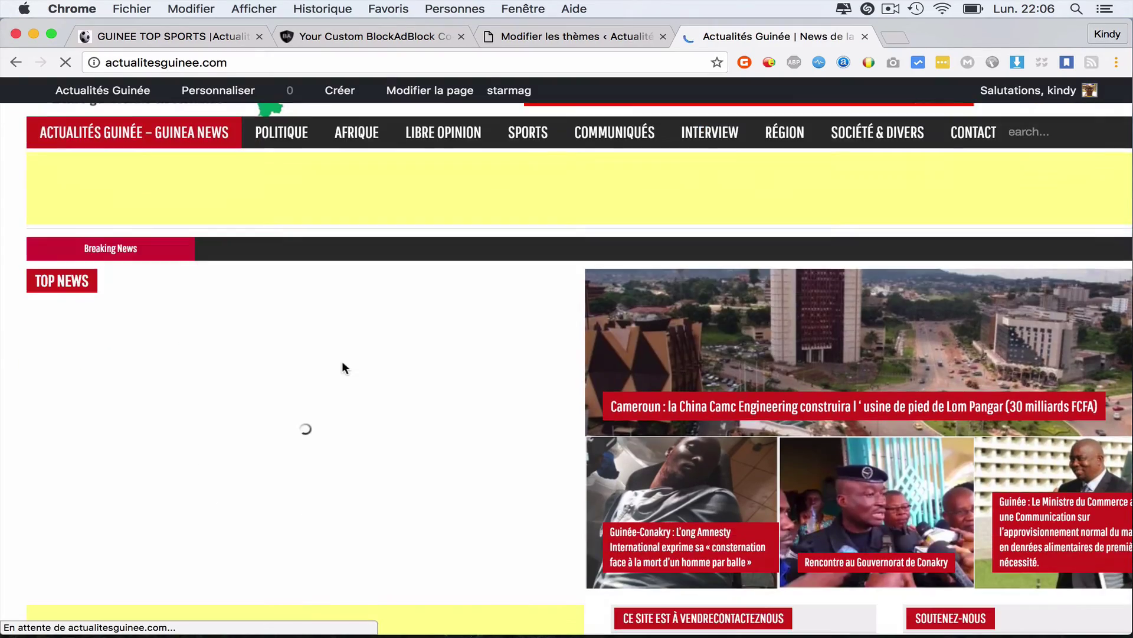
{"action": "scroll", "coordinate": [342, 362], "scroll_direction": "down", "scroll_amount": 15}
{"action": "scroll", "coordinate": [342, 360], "scroll_direction": "down", "scroll_amount": 10}
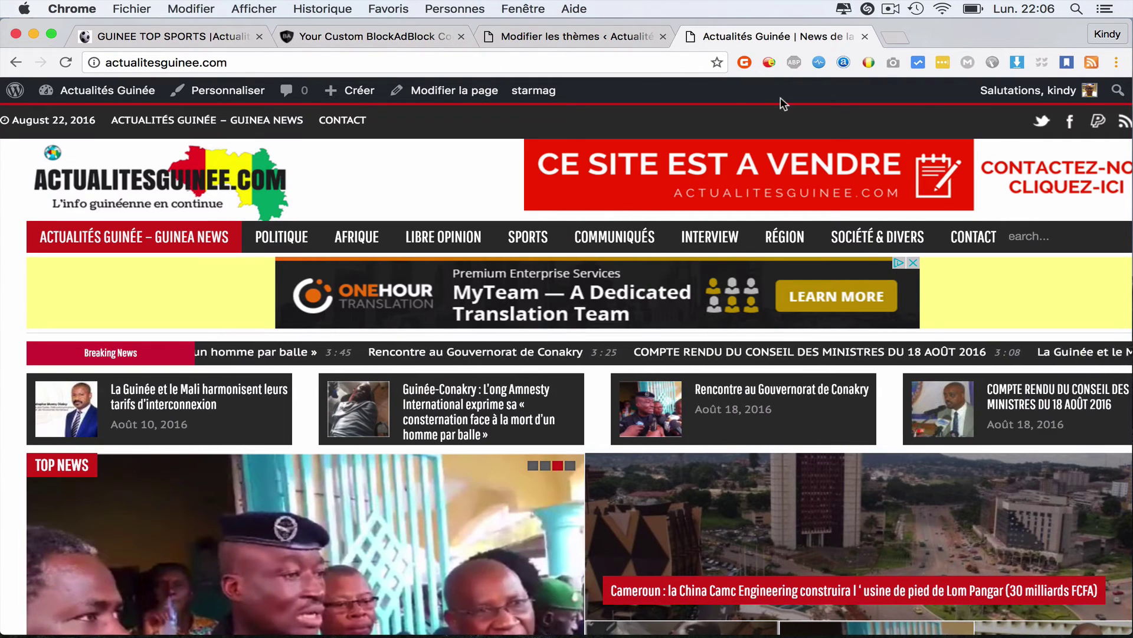
Enable Adblock Plus for actualitesguinee.com and check the home page for the ad-blocker detection
{"action": "left_click", "coordinate": [793, 66]}
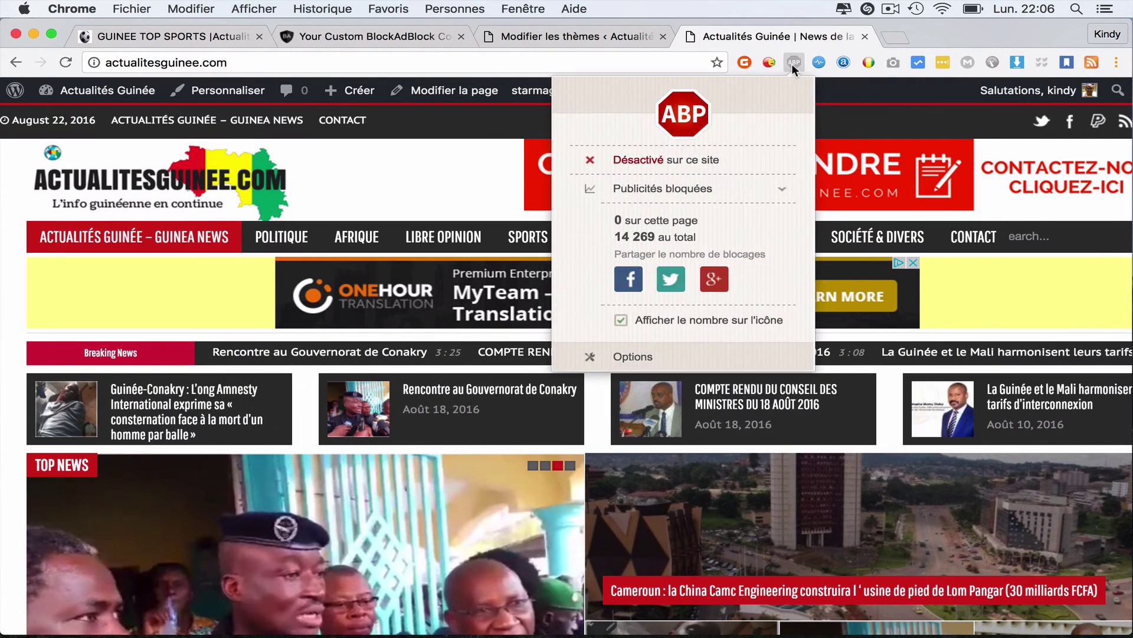
{"action": "left_click", "coordinate": [645, 159]}
{"action": "left_click", "coordinate": [388, 193]}
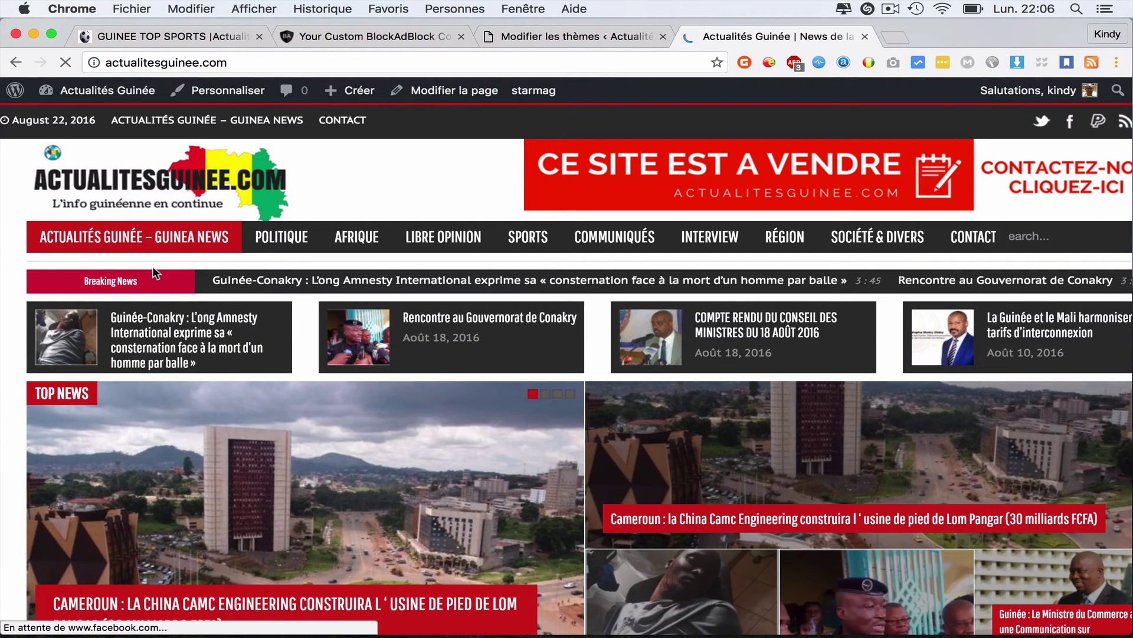
{"action": "scroll", "coordinate": [154, 269], "scroll_direction": "down", "scroll_amount": 3}
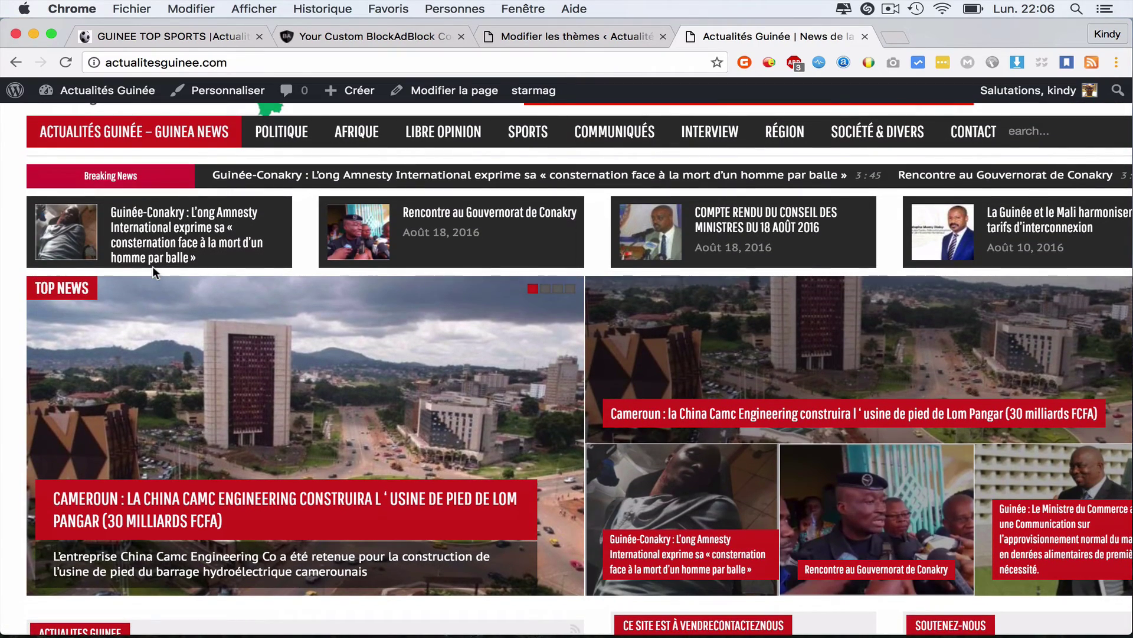
{"action": "scroll", "coordinate": [152, 266], "scroll_direction": "down", "scroll_amount": 1}
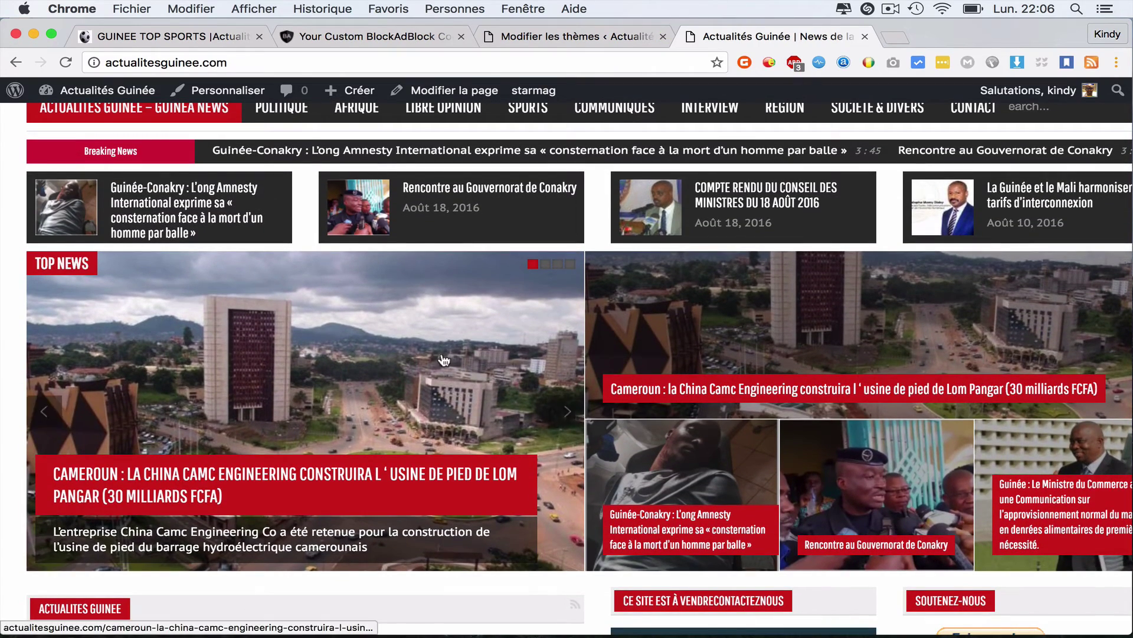
{"action": "scroll", "coordinate": [443, 357], "scroll_direction": "down", "scroll_amount": 15}
{"action": "scroll", "coordinate": [441, 352], "scroll_direction": "down", "scroll_amount": 8}
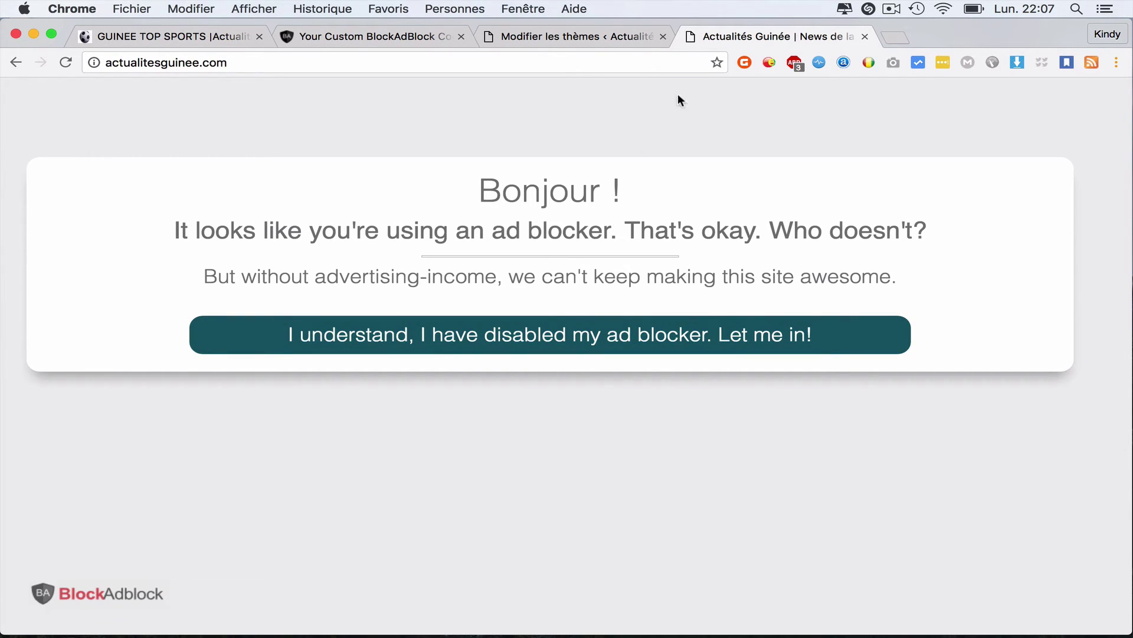
Disable Adblock Plus for actualitesguinee.com and confirm in the BlockAdblock notice that the ad blocker is off
{"action": "left_click", "coordinate": [796, 64]}
{"action": "left_click", "coordinate": [633, 157]}
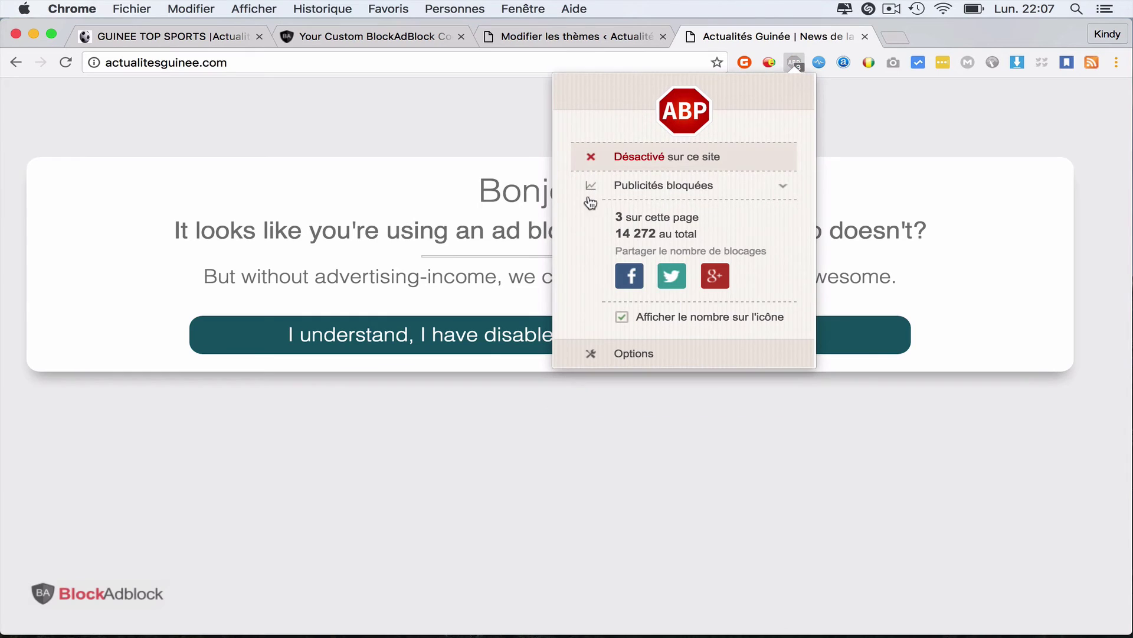
{"action": "left_click", "coordinate": [486, 425]}
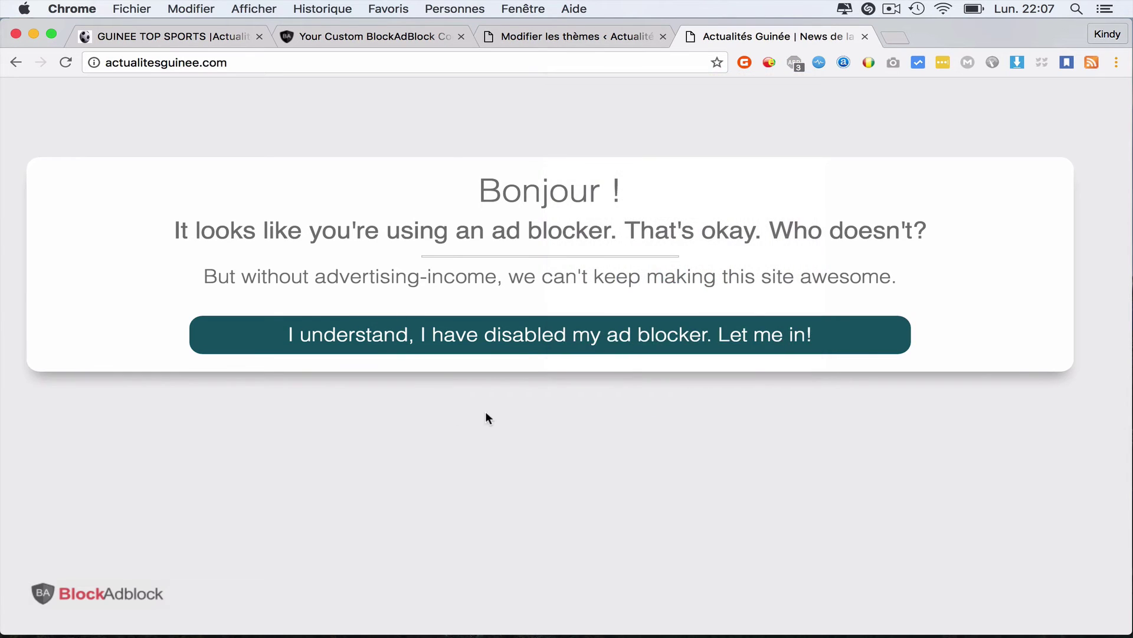
{"action": "left_click", "coordinate": [530, 340]}
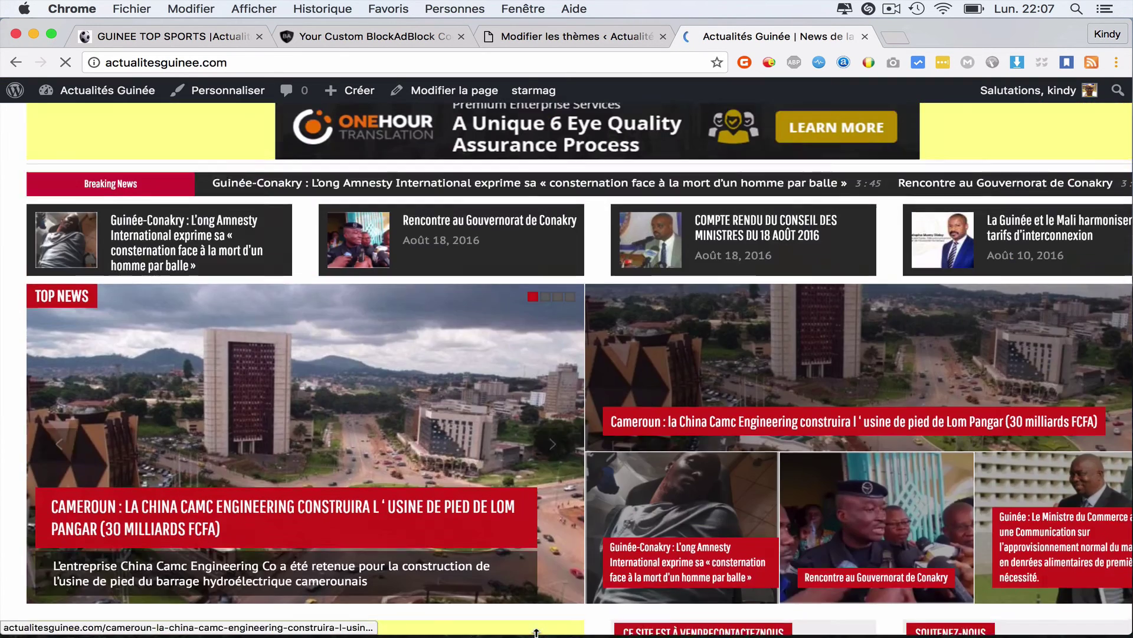
Look through the Actualités Guinée home page and examine its advertising spots with the ad blocker off
{"action": "scroll", "coordinate": [536, 632], "scroll_direction": "down", "scroll_amount": 10}
{"action": "scroll", "coordinate": [536, 632], "scroll_direction": "down", "scroll_amount": 7}
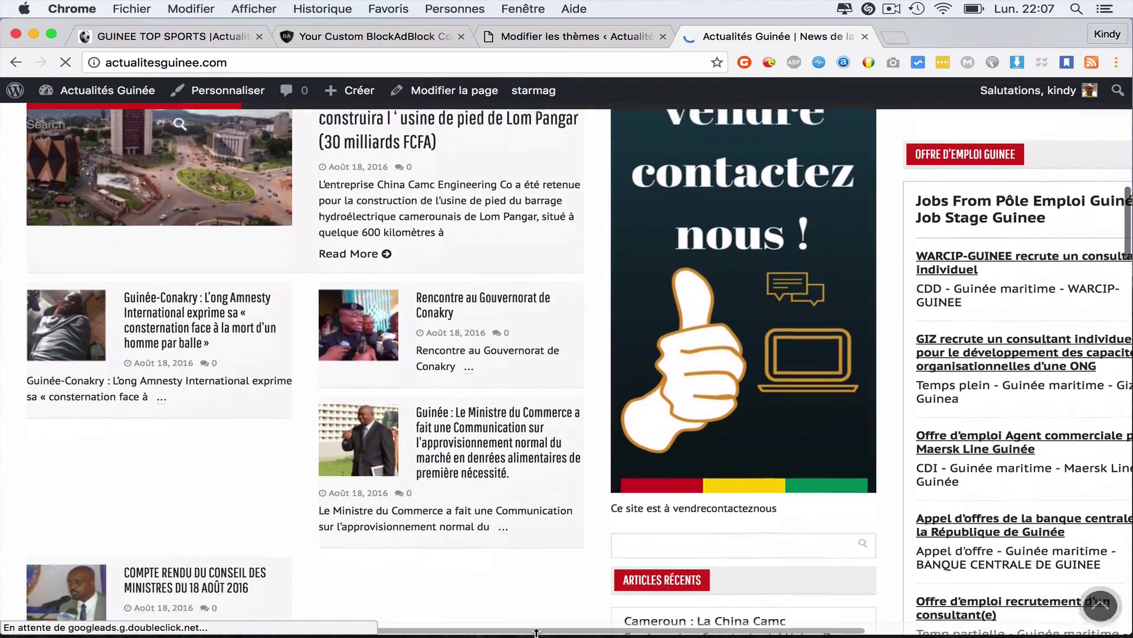
{"action": "scroll", "coordinate": [536, 631], "scroll_direction": "down", "scroll_amount": 12}
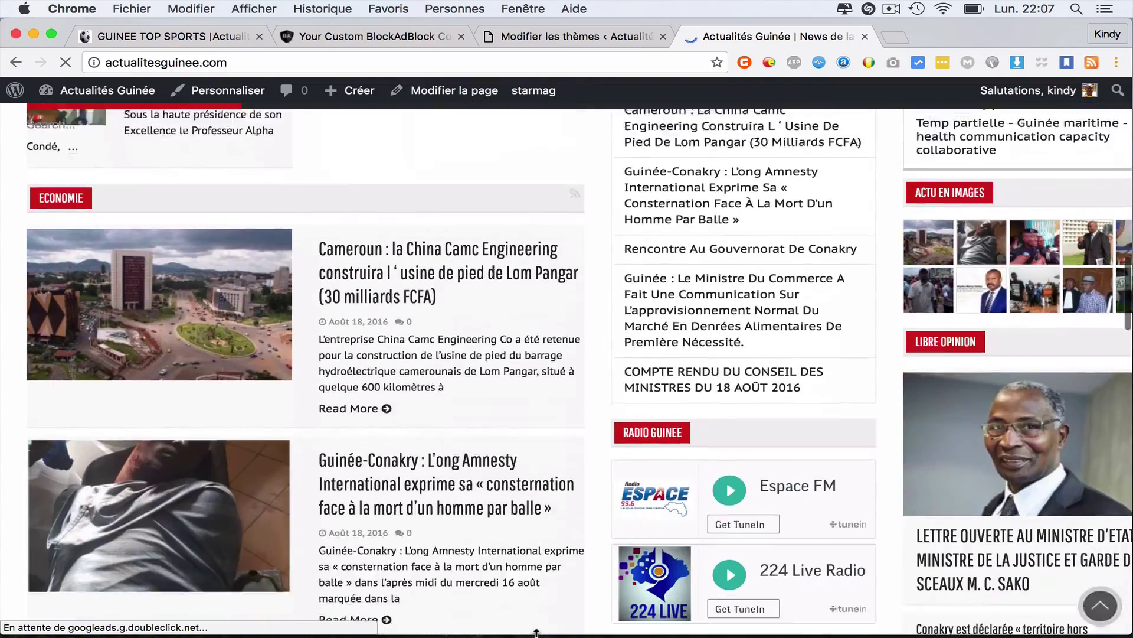
{"action": "scroll", "coordinate": [536, 631], "scroll_direction": "down", "scroll_amount": 7}
{"action": "scroll", "coordinate": [536, 632], "scroll_direction": "up", "scroll_amount": 11}
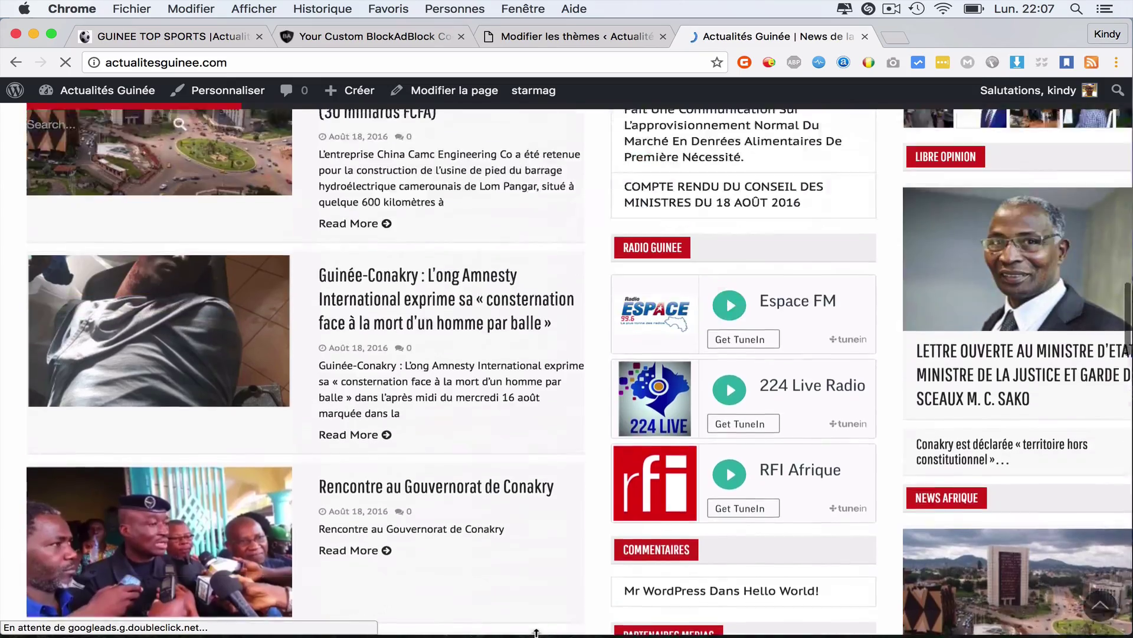
{"action": "scroll", "coordinate": [536, 631], "scroll_direction": "up", "scroll_amount": 15}
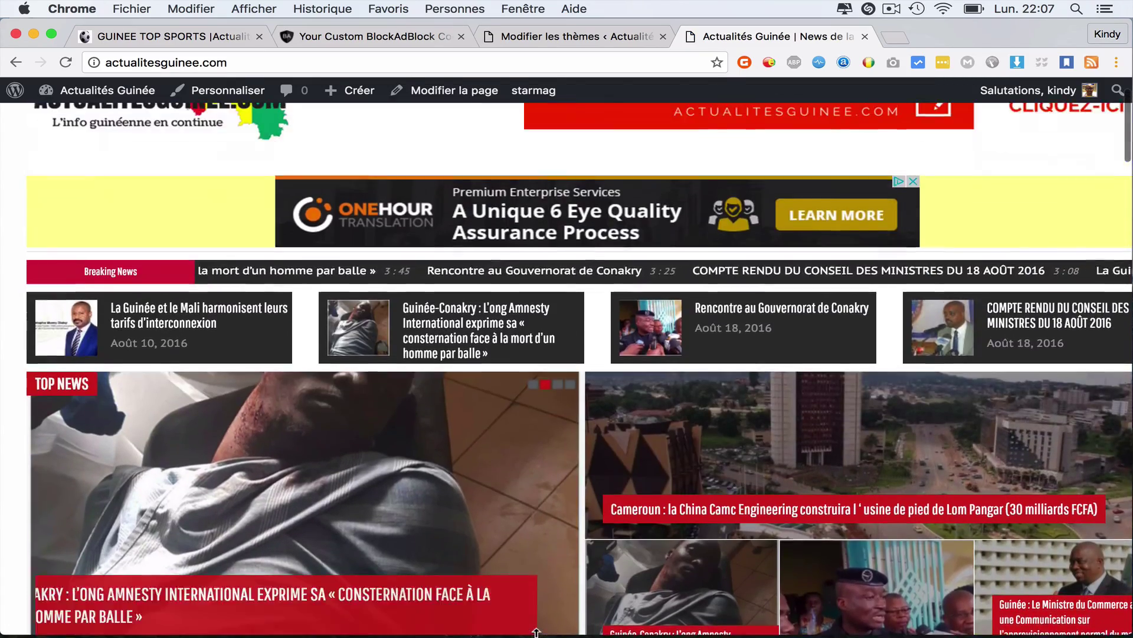
{"action": "scroll", "coordinate": [536, 631], "scroll_direction": "down", "scroll_amount": 8}
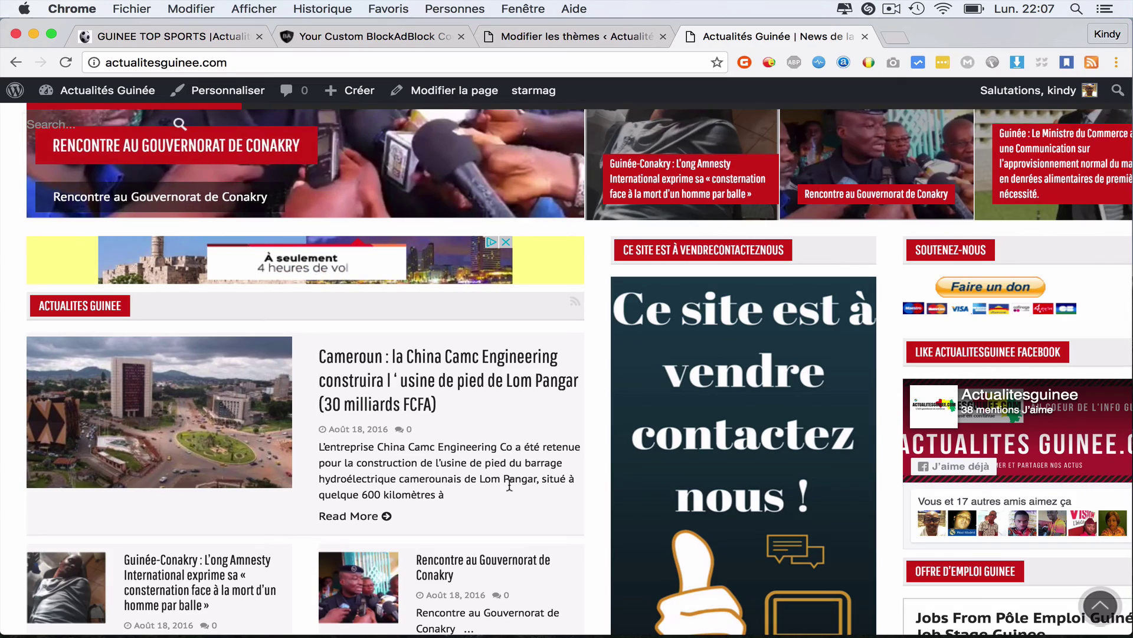
{"action": "scroll", "coordinate": [509, 484], "scroll_direction": "up", "scroll_amount": 6}
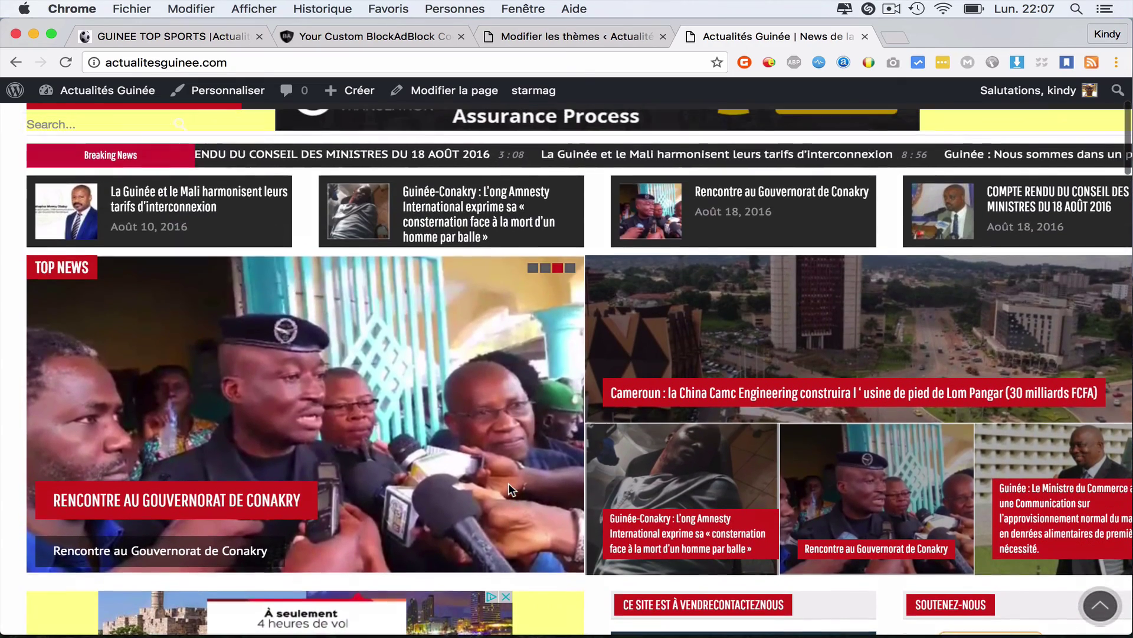
{"action": "scroll", "coordinate": [508, 482], "scroll_direction": "up", "scroll_amount": 3}
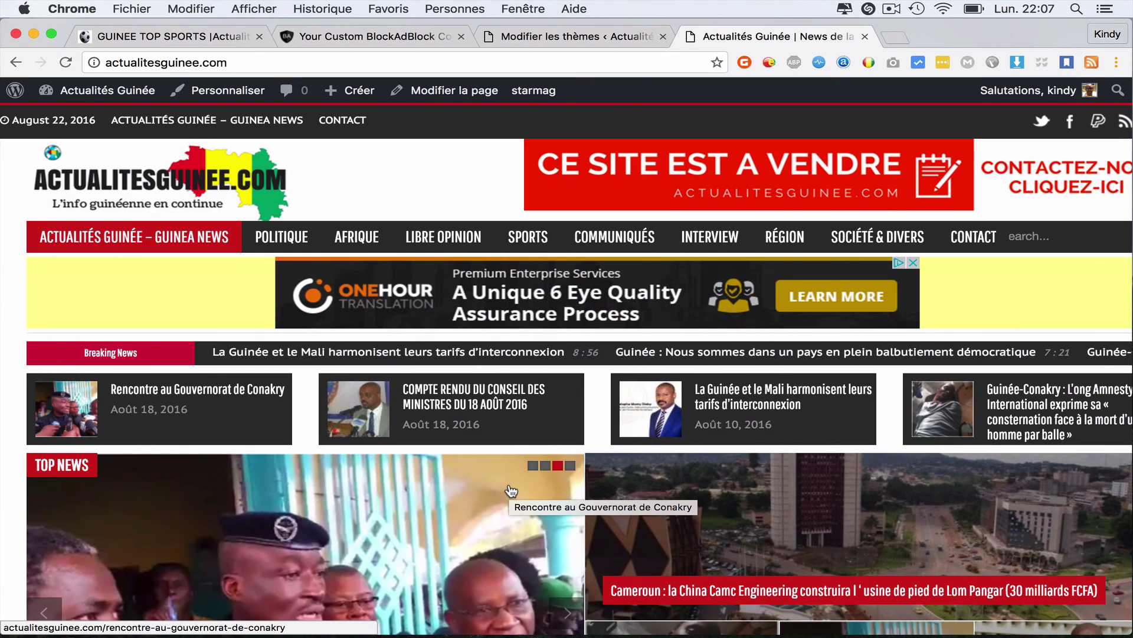
Review the French ad-blocker notice on Guinée Top Sports and the custom script on the BlockAdblock code page
{"action": "left_click", "coordinate": [193, 39]}
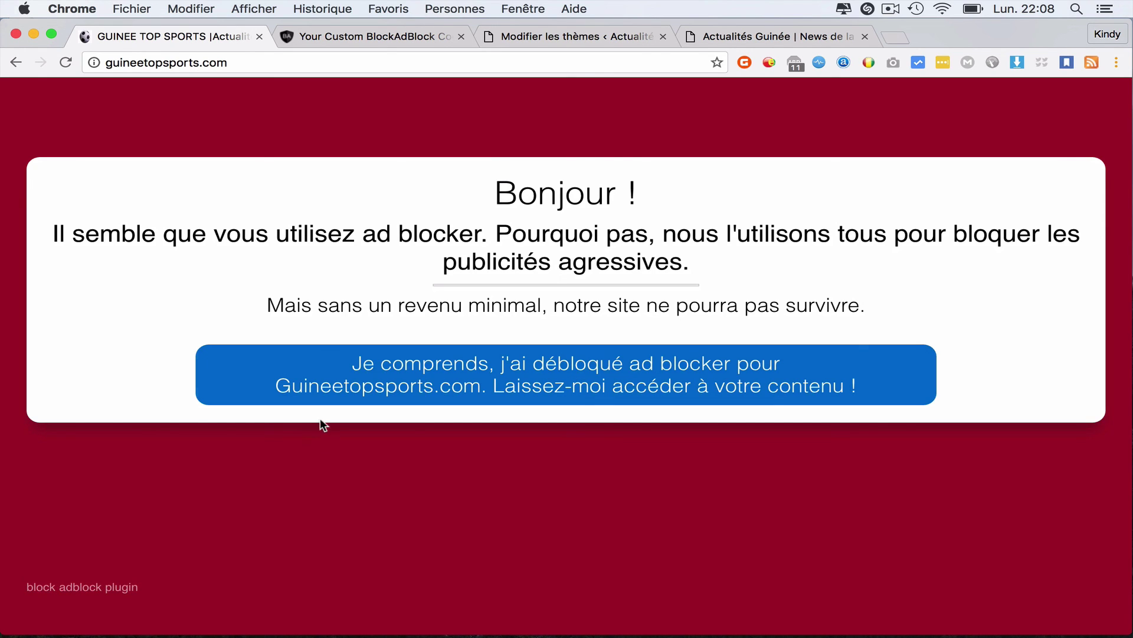
{"action": "left_click", "coordinate": [363, 31]}
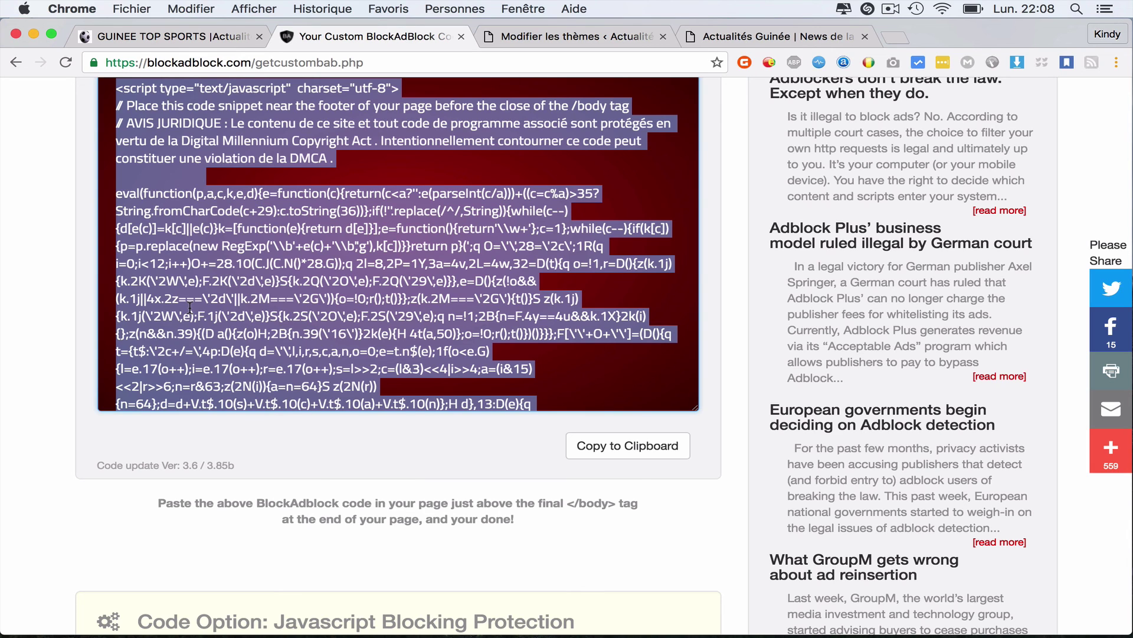
{"action": "left_click", "coordinate": [219, 35]}
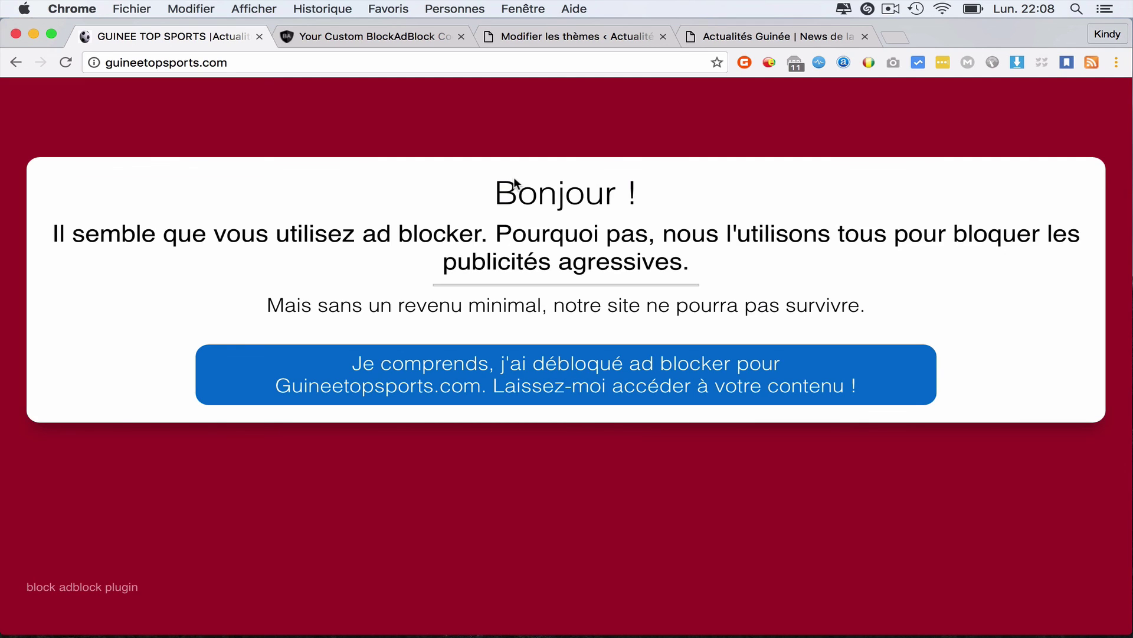
{"action": "left_click", "coordinate": [891, 8]}
{"action": "left_click", "coordinate": [861, 18]}
{"action": "left_click", "coordinate": [891, 8]}
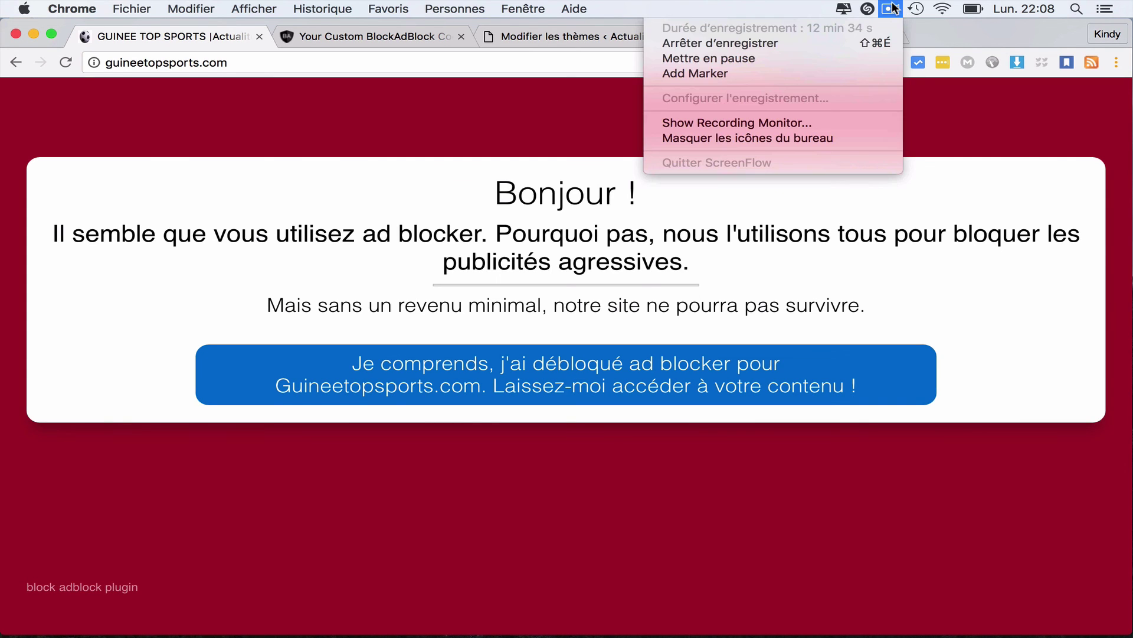